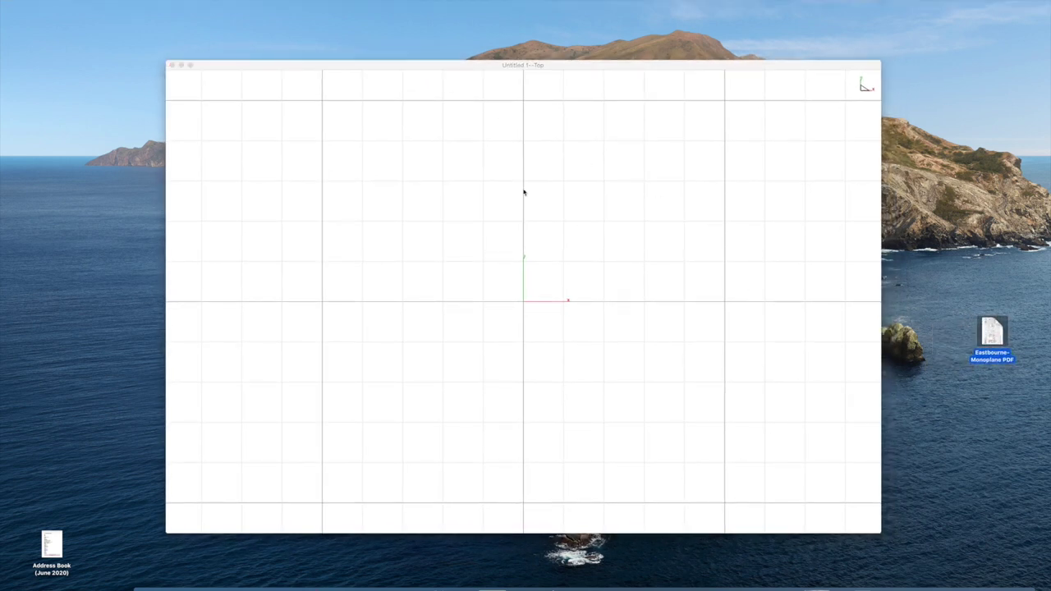
Display the main drawing tools together with the Snaps, TurboCAD Explorer and Inspector palettes.
left_click(405, 70)
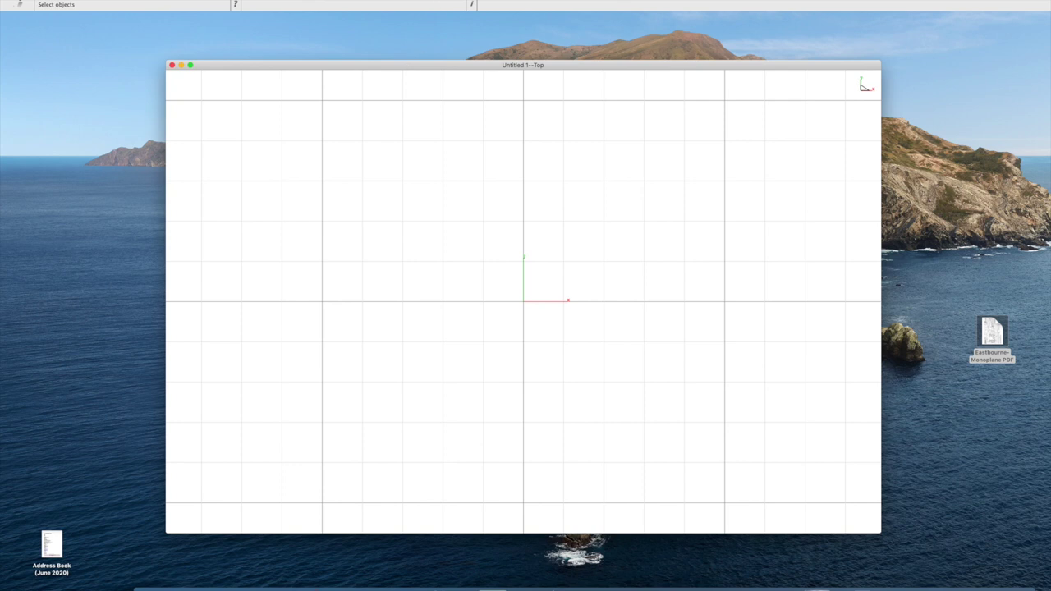
left_click(349, 1)
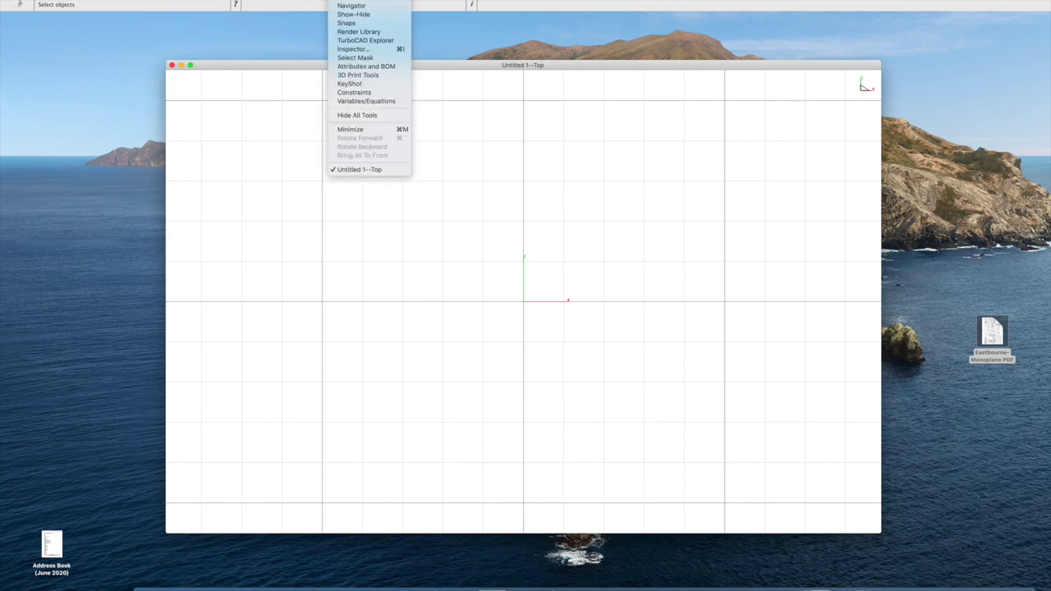
left_click(353, 14)
left_click(349, 1)
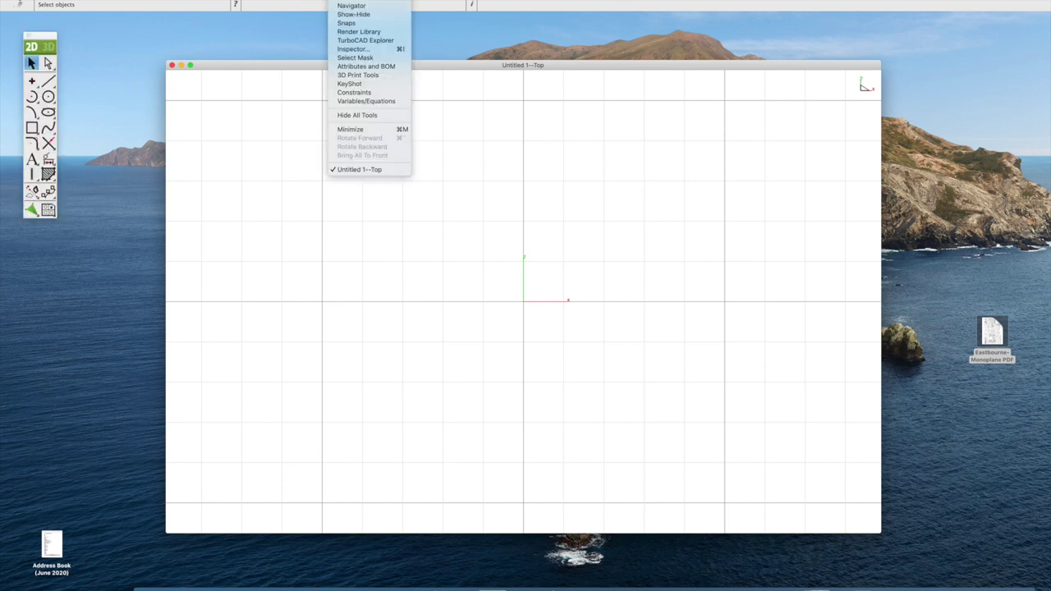
left_click(349, 23)
left_click(349, 2)
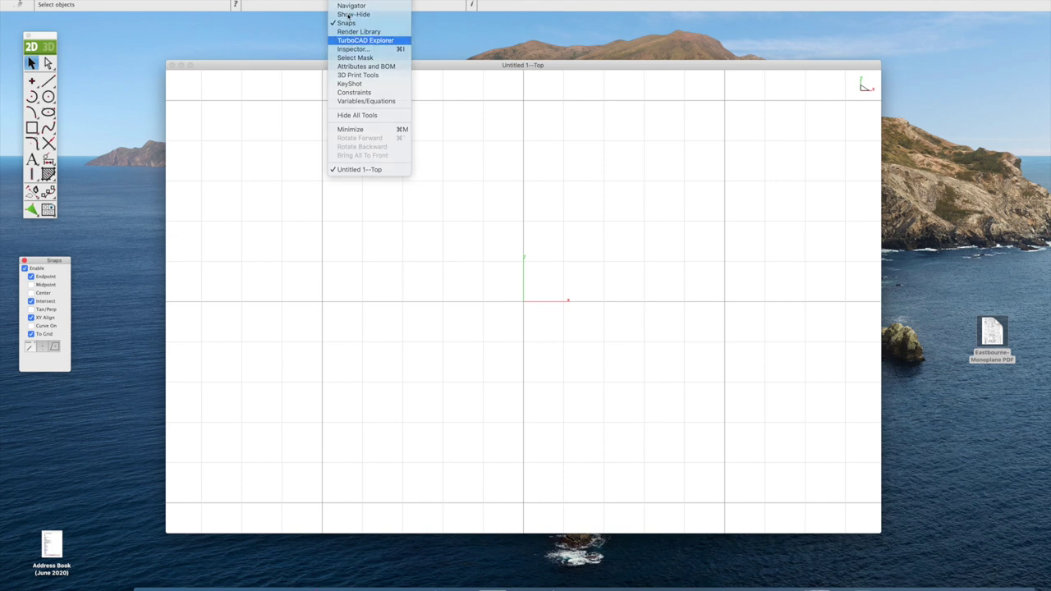
left_click(351, 41)
left_click(349, 3)
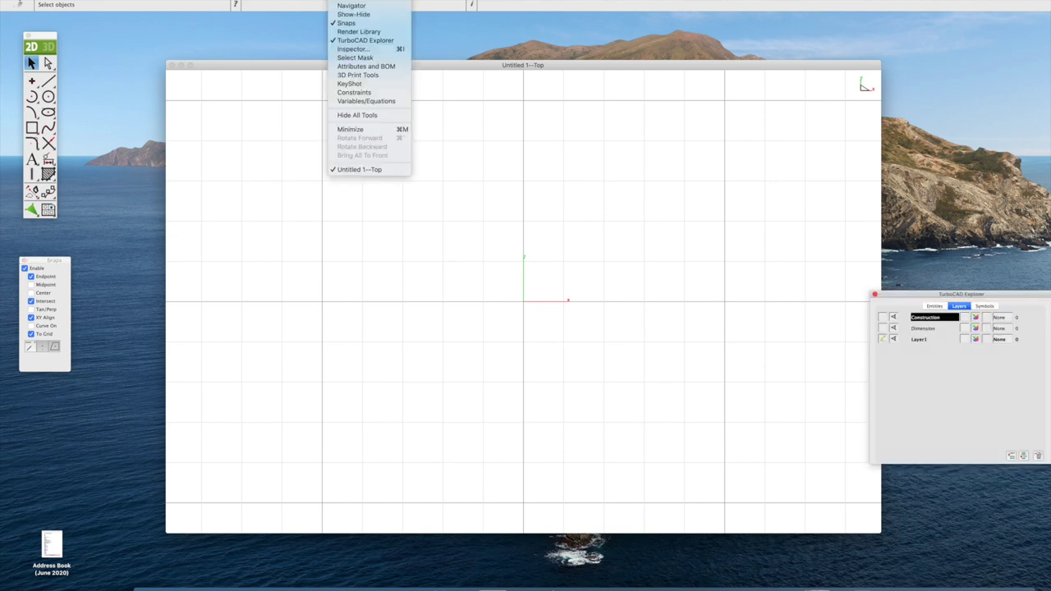
left_click(349, 50)
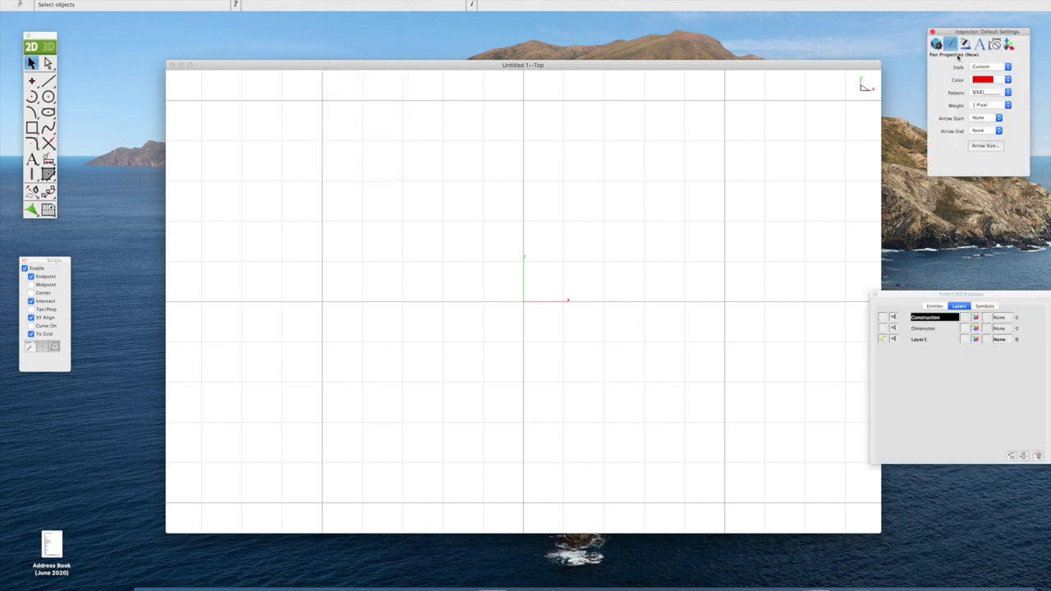
Reposition the Inspector, TurboCAD Explorer and drawing window so they sit neatly around the workspace.
left_click_drag(949, 33, 931, 29)
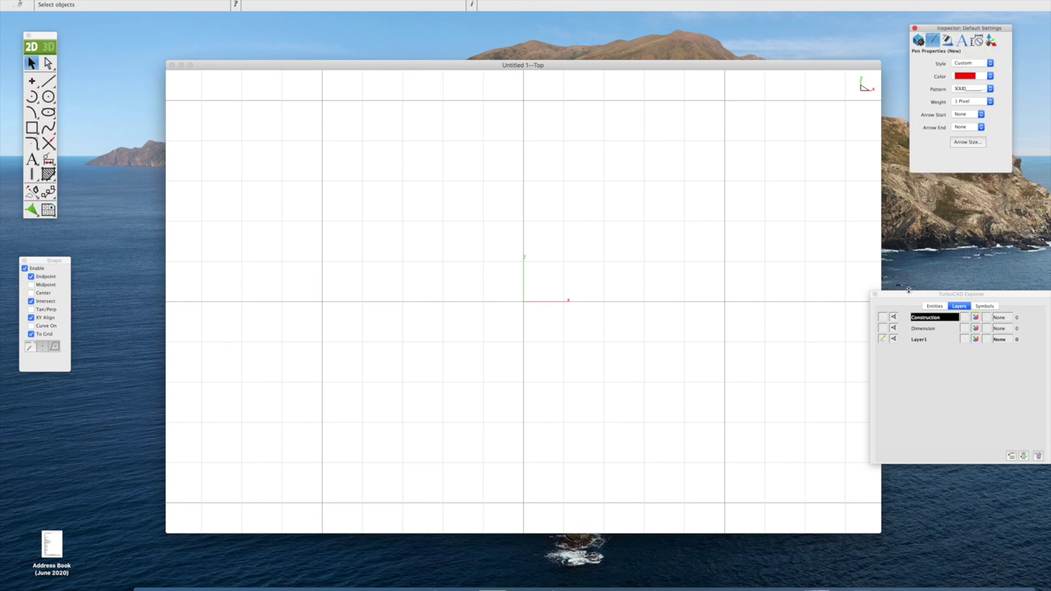
left_click_drag(908, 295, 900, 282)
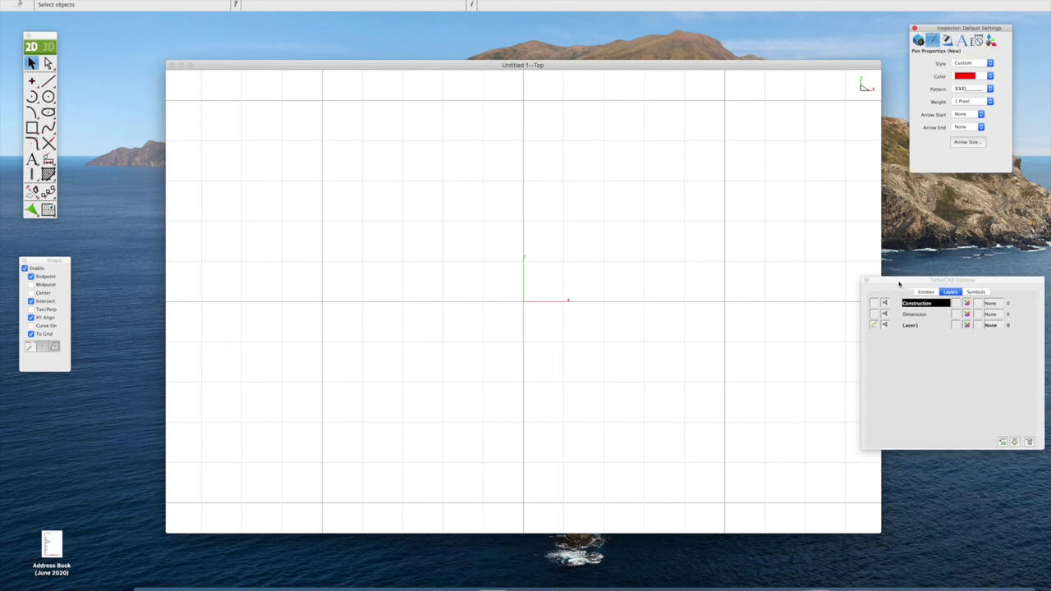
left_click_drag(599, 66, 558, 58)
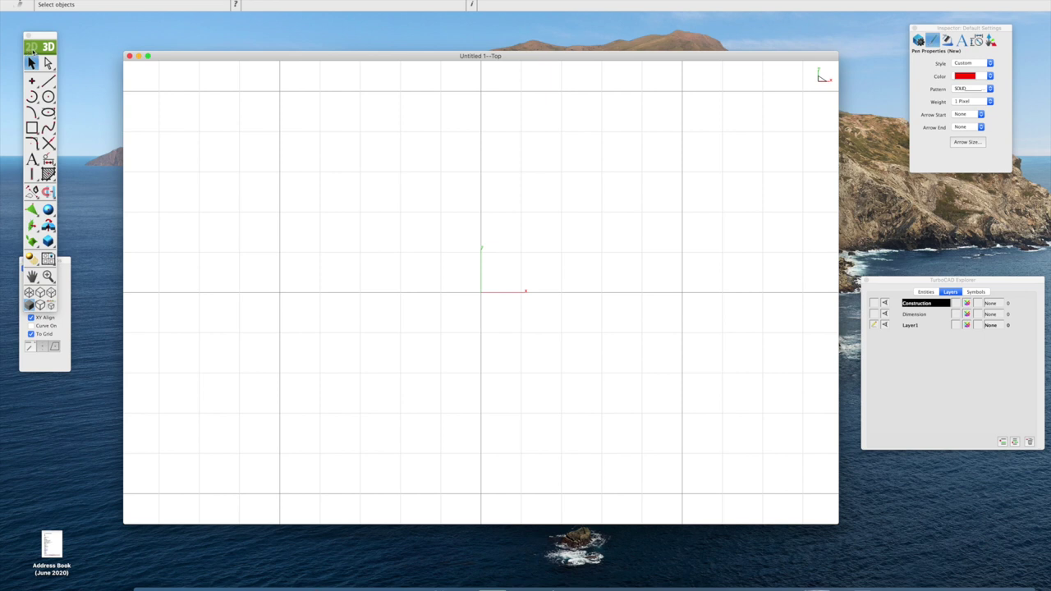
Switch the drawing to 2D mode and accept the confirmation.
left_click(31, 48)
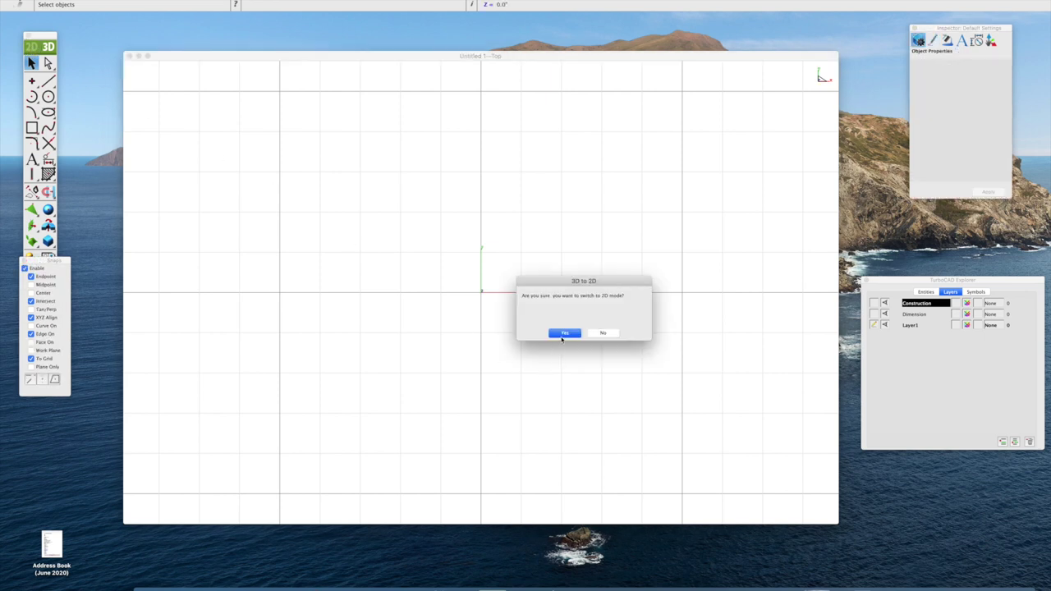
left_click(564, 333)
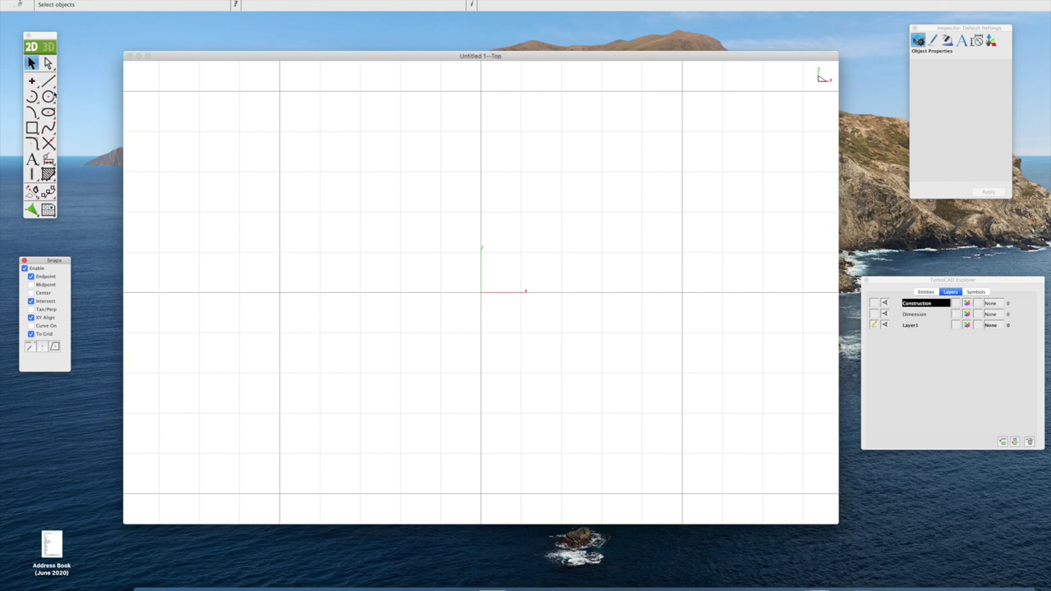
Detach the line tools as a floating palette, shift the drawing window to make room, and close the separate Construction Line palette.
mouse_move(48, 82)
left_mouse_down()
mouse_move(166, 93)
mouse_move(114, 33)
mouse_move(100, 44)
left_mouse_up()
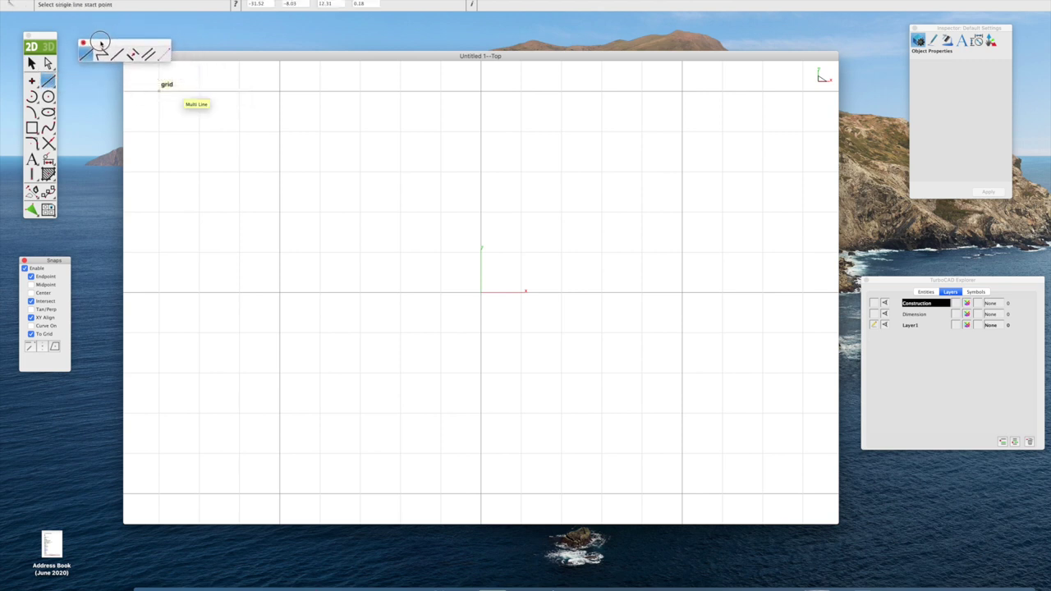
mouse_move(212, 59)
left_mouse_down()
mouse_move(272, 57)
mouse_move(259, 63)
left_mouse_up()
left_click_drag(152, 46, 150, 48)
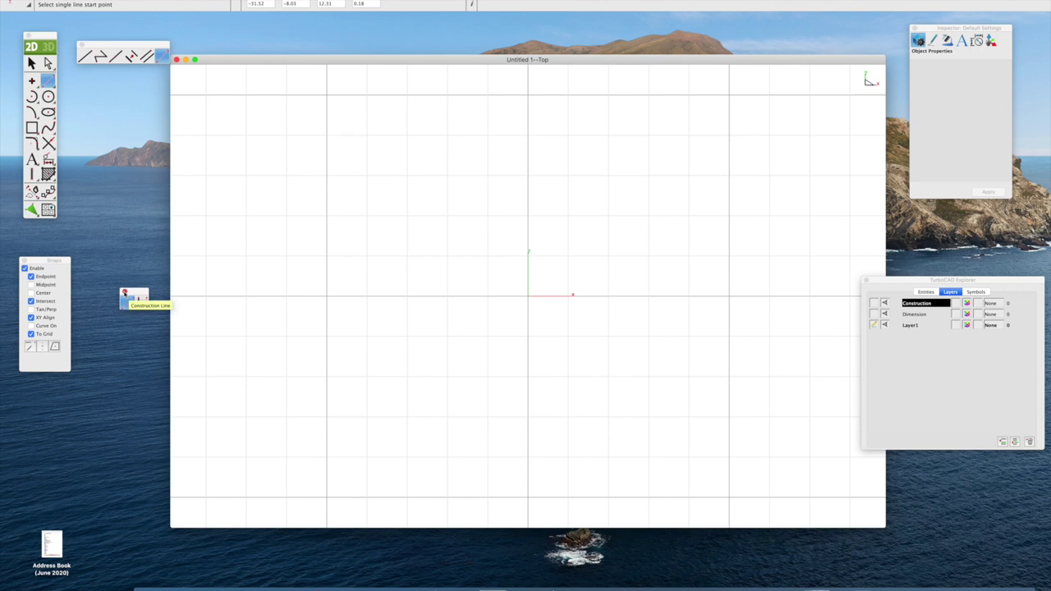
left_click(124, 292)
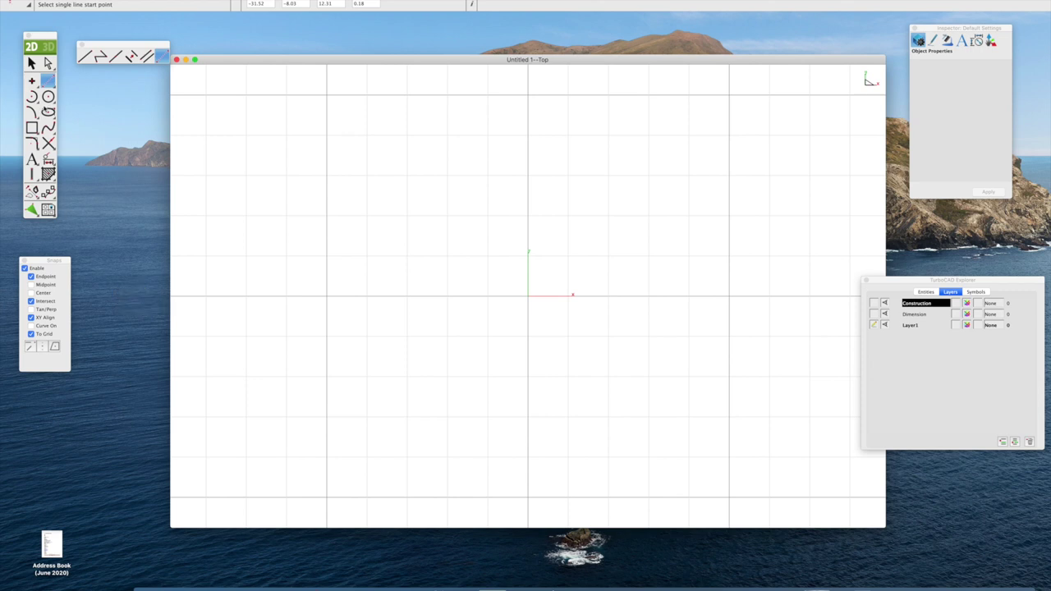
Detach the circle, spline, trim, transform and rectangle tools as floating palettes stacked between the line tools and a lowered Snaps palette.
left_click_drag(48, 96, 70, 93)
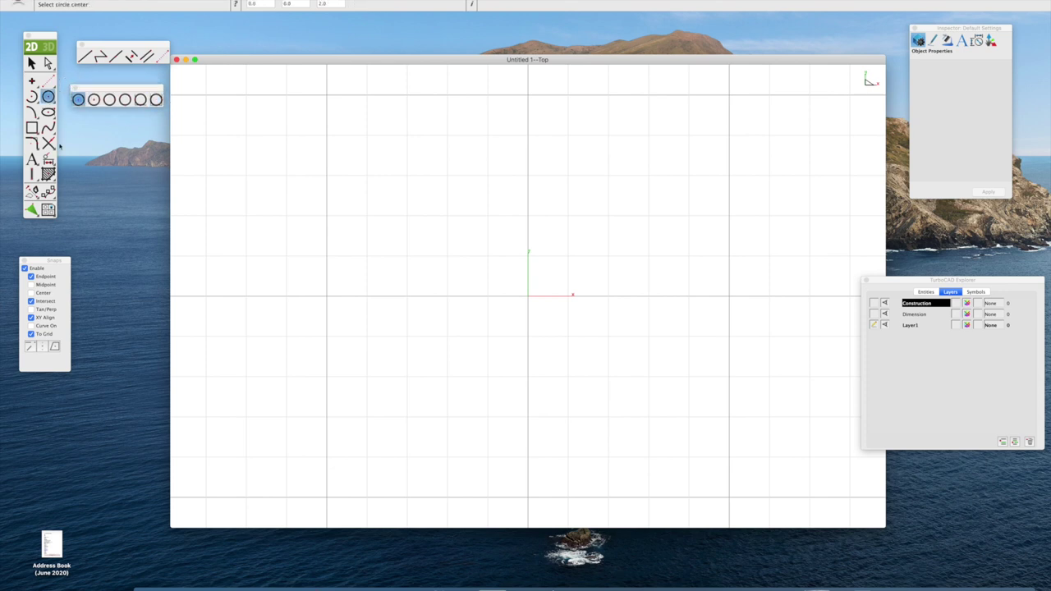
left_click_drag(48, 128, 85, 356)
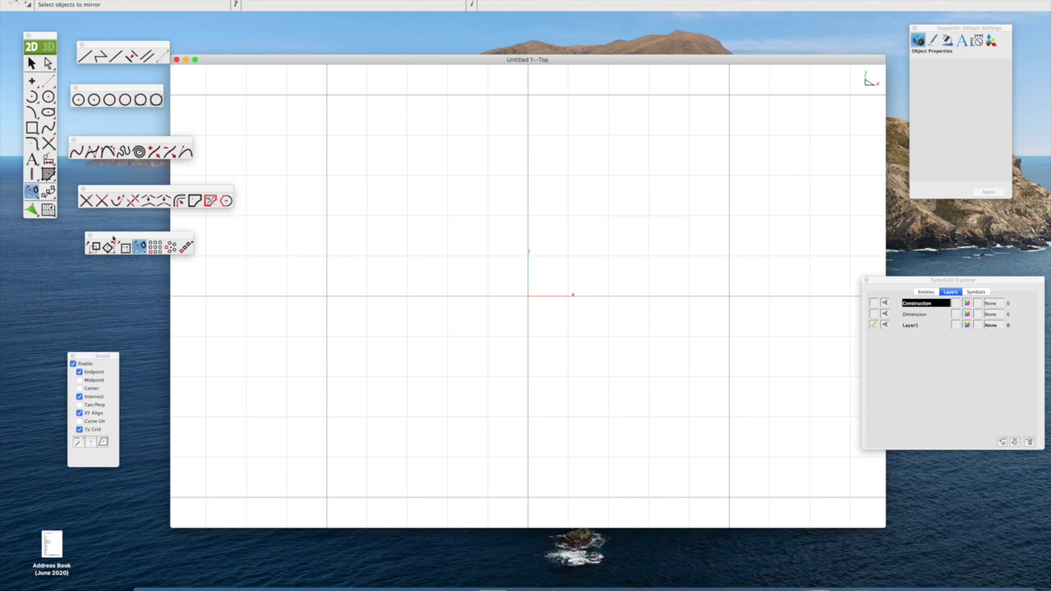
left_click_drag(113, 239, 106, 229)
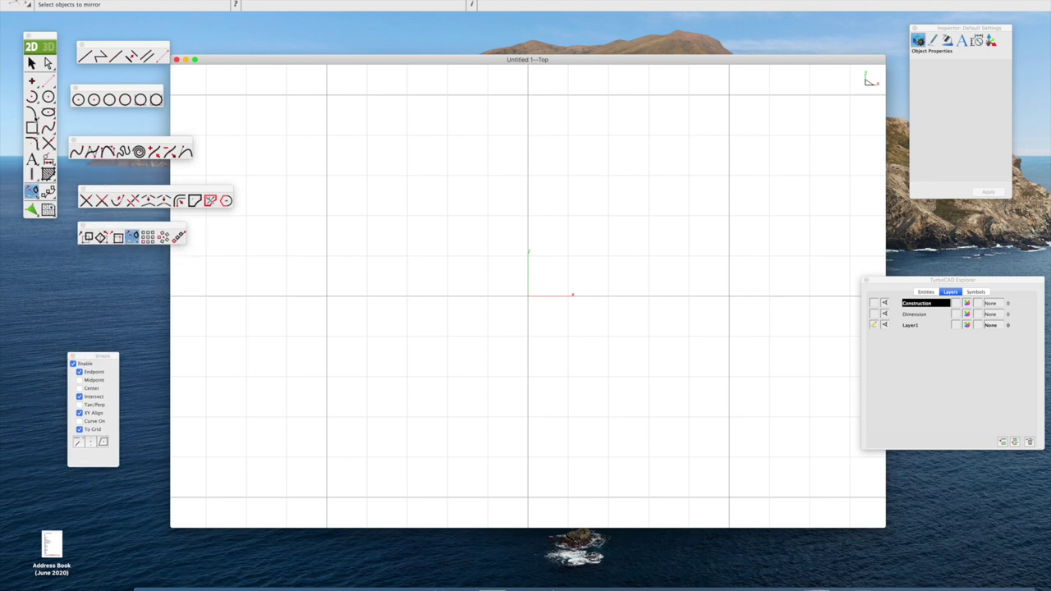
left_click_drag(32, 128, 50, 268)
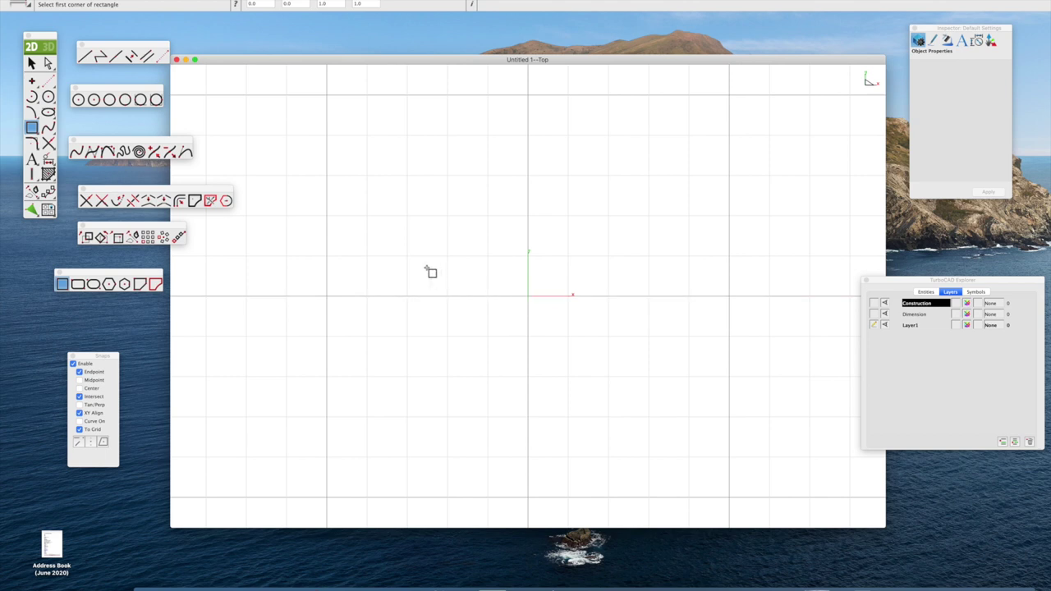
Draw a rectangle starting at -8, 4 with a length of 28 and a width of 2.
left_click(368, 216)
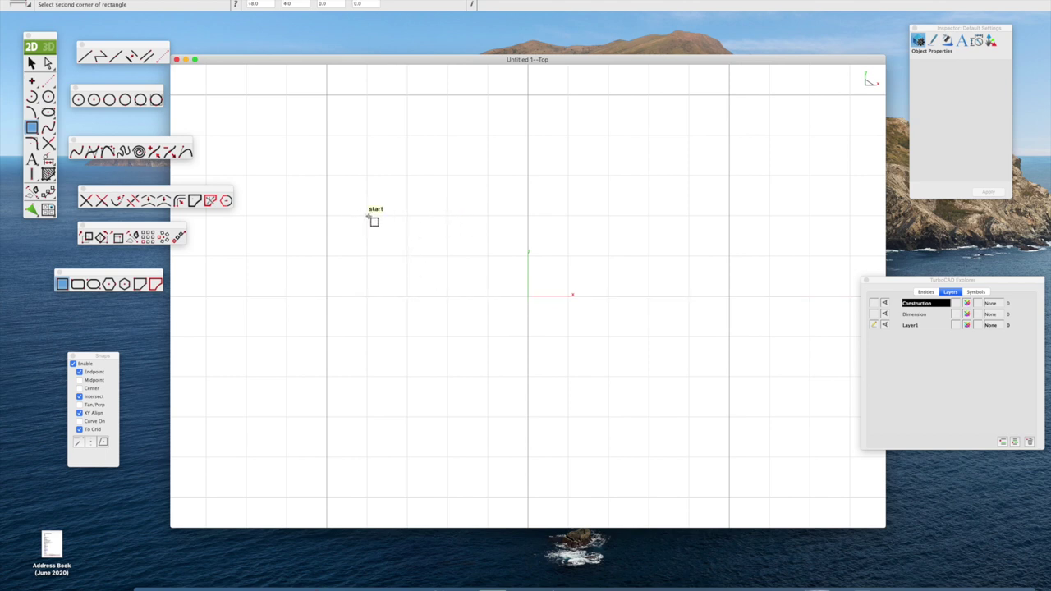
left_click(690, 175)
left_click(332, 4)
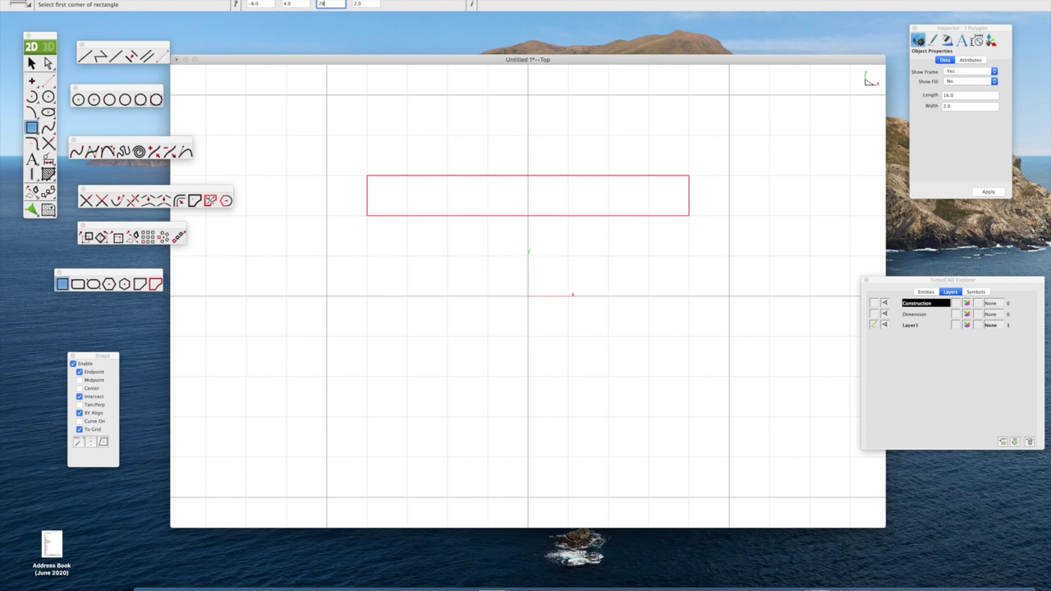
key("Return")
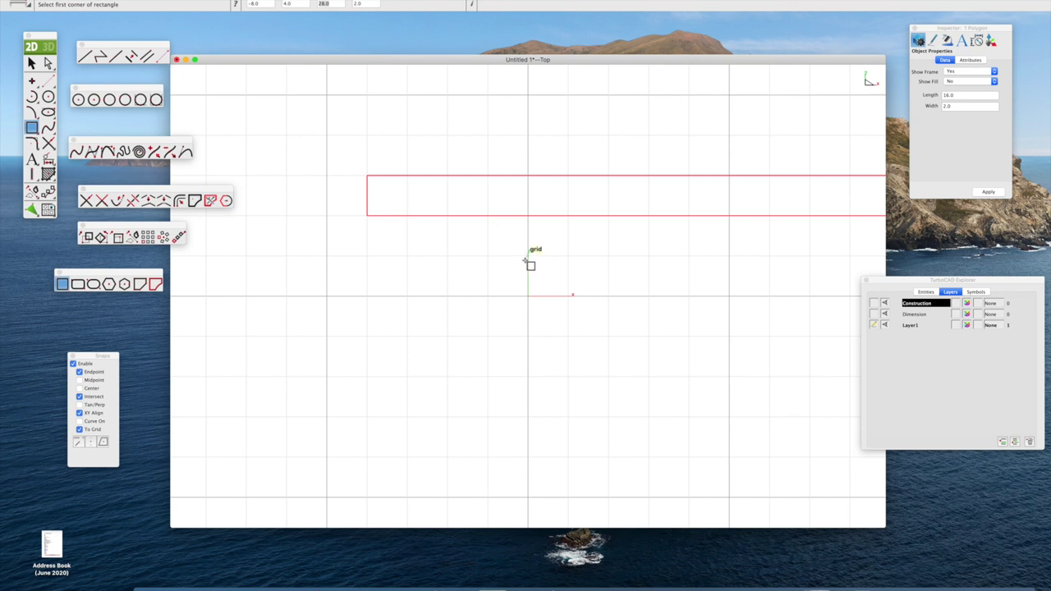
Move the rectangle about 4.1 units left and slightly up so it sits more centrally above the origin.
scroll(532, 267, "down", 3)
scroll(530, 261, "down", 1)
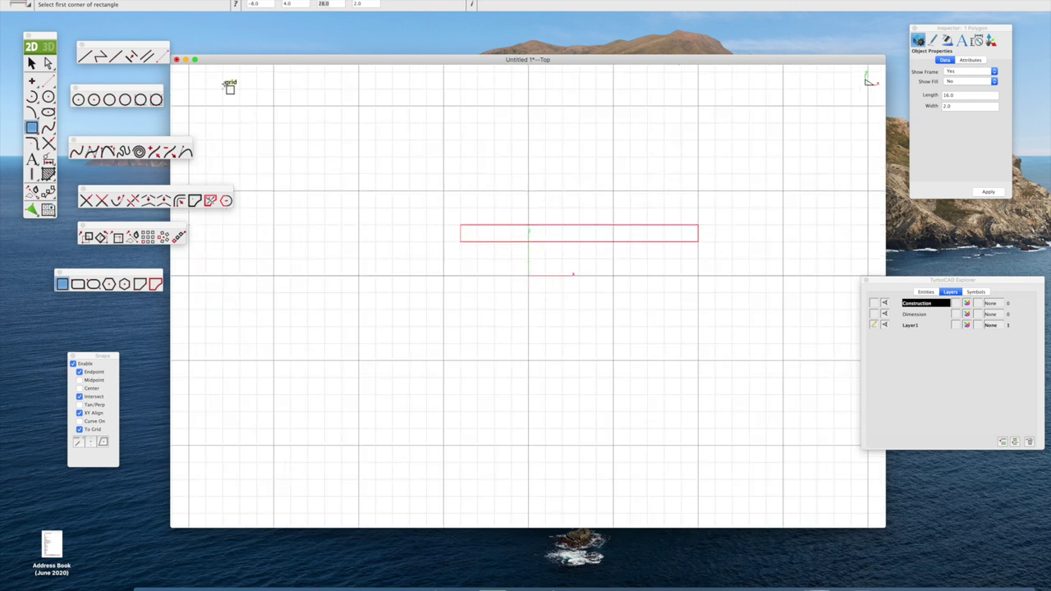
left_click(31, 62)
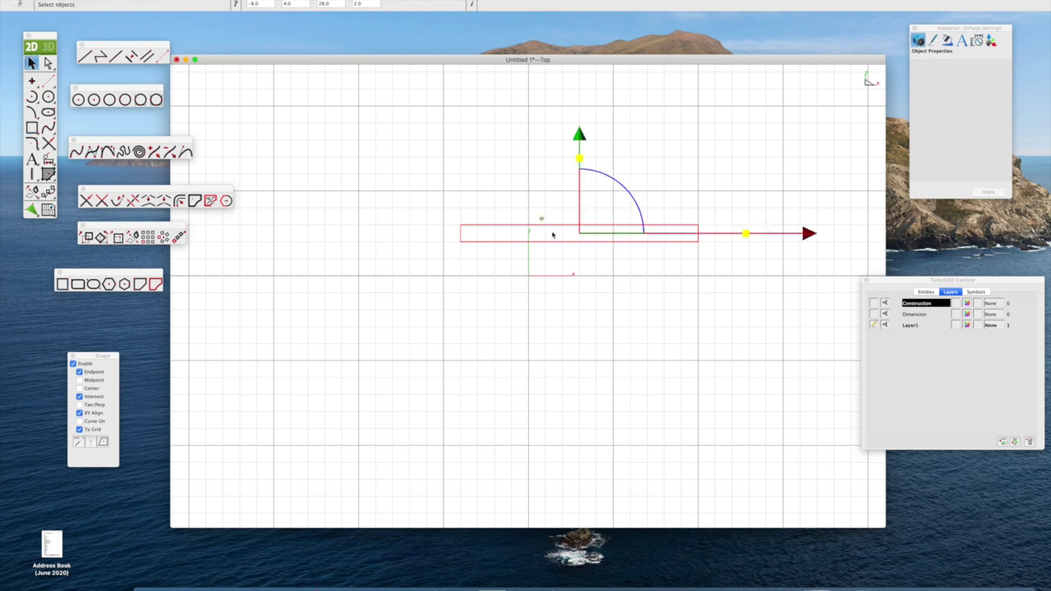
left_click_drag(579, 233, 551, 232)
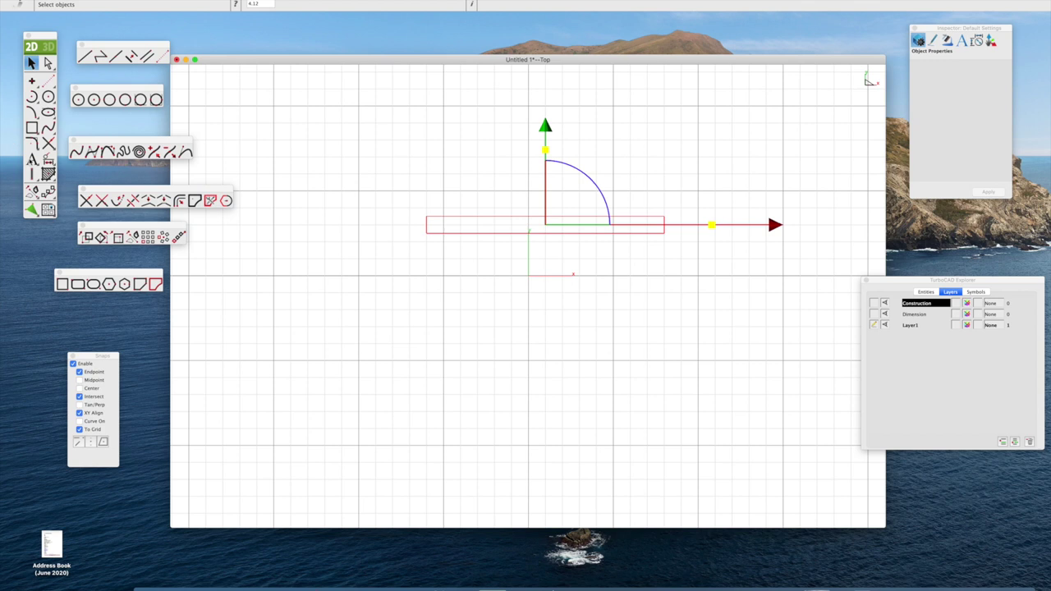
Add the text 28" inside the rectangle and nudge it down slightly to fit between the edges.
left_click(31, 159)
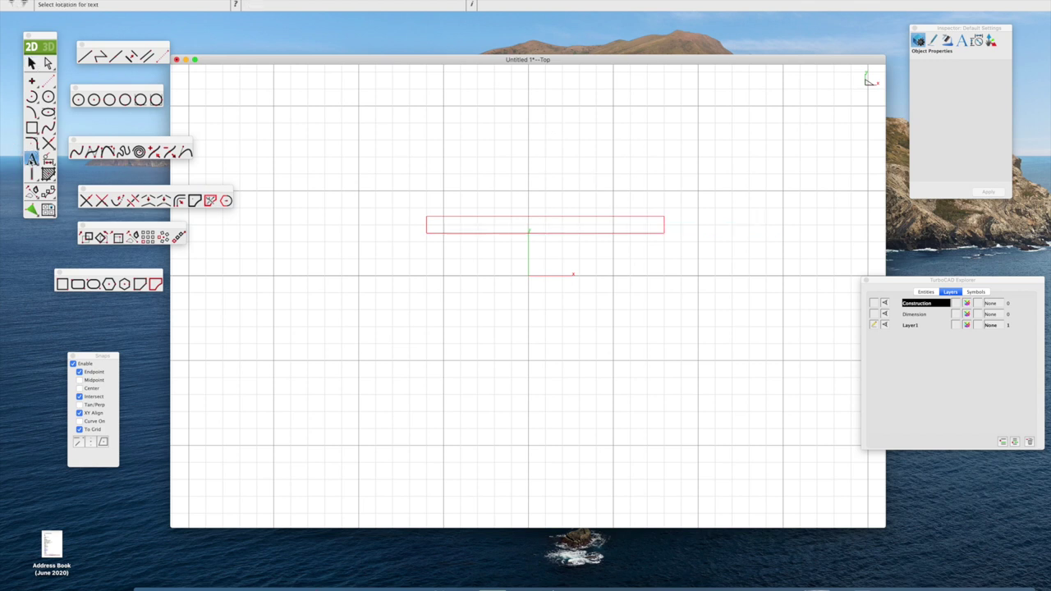
left_click(527, 230)
type("28\"")
left_click(31, 63)
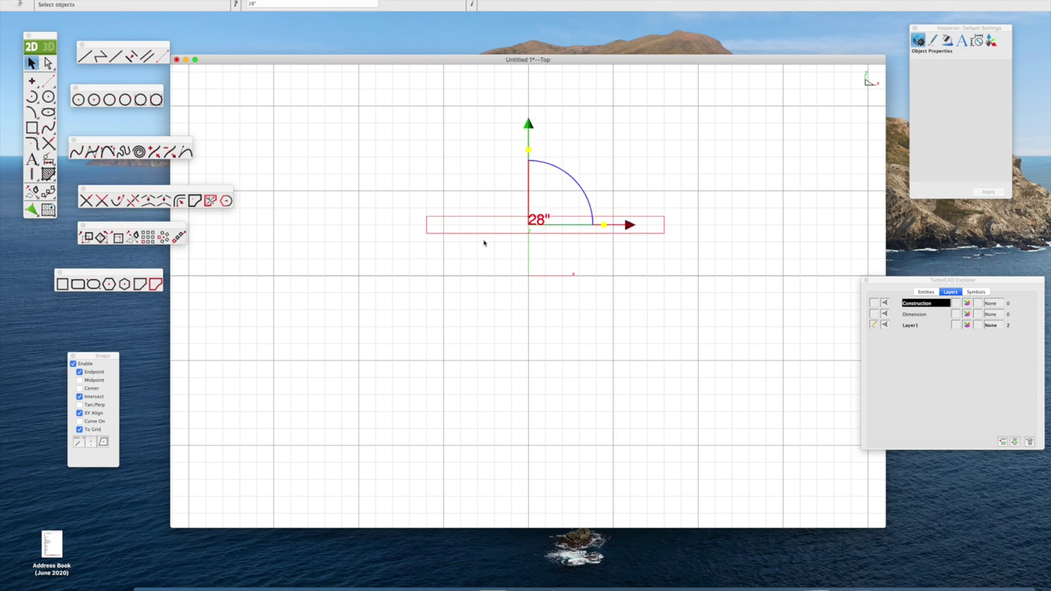
left_click_drag(528, 223, 525, 227)
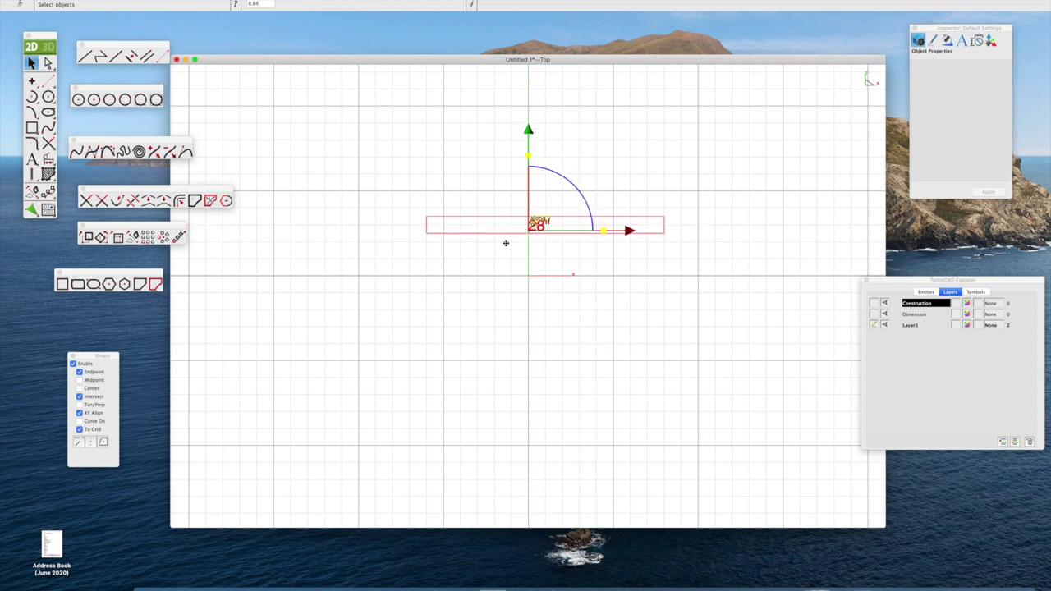
left_click(346, 201)
Group the rectangle with its 28" text and move the group about 5.5 units upward.
left_click_drag(365, 177, 748, 272)
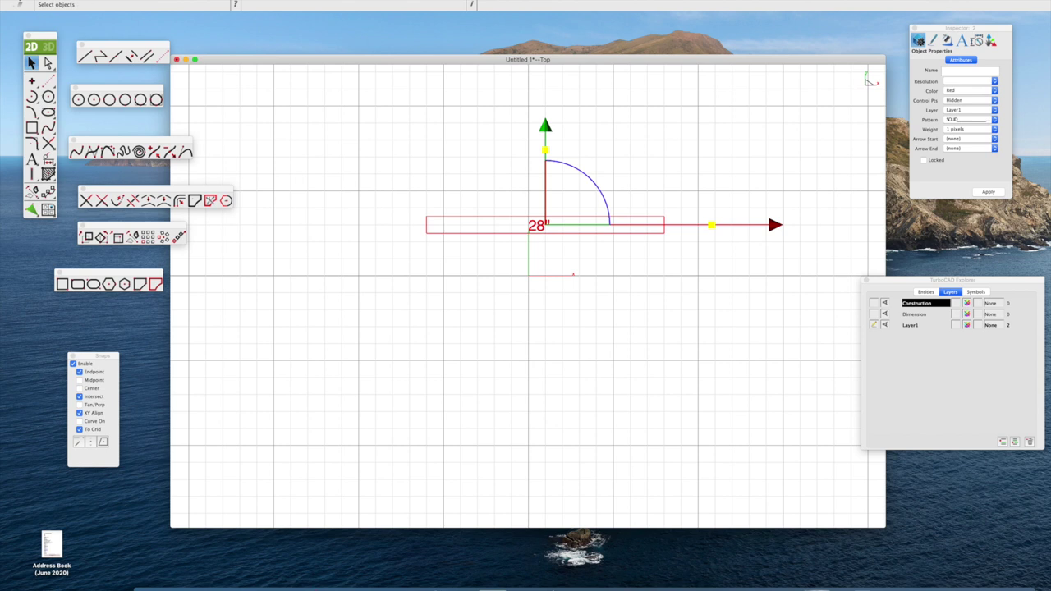
left_click(141, 2)
mouse_move(163, 89)
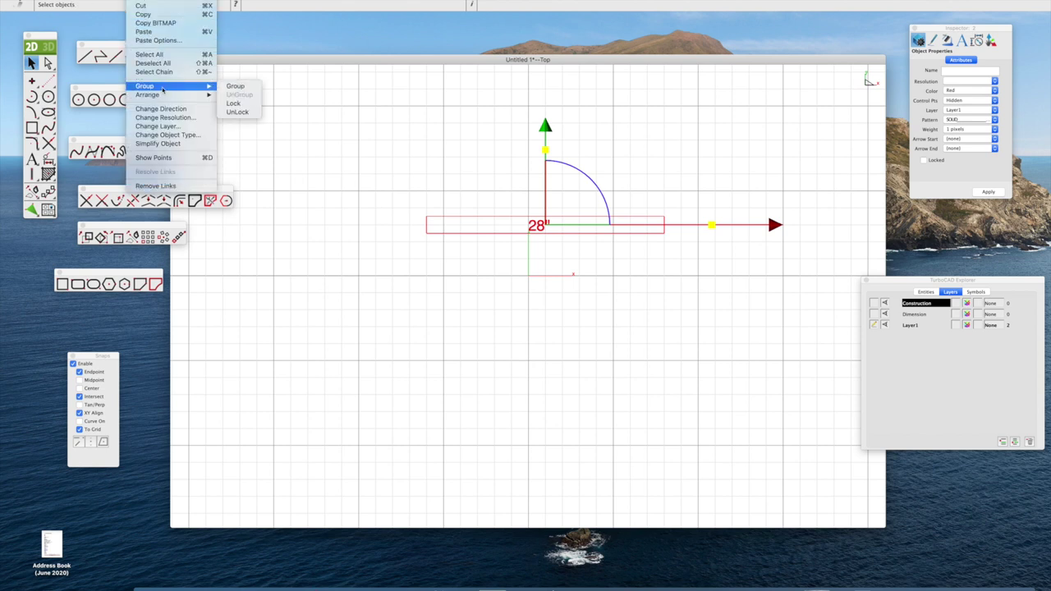
left_click(235, 86)
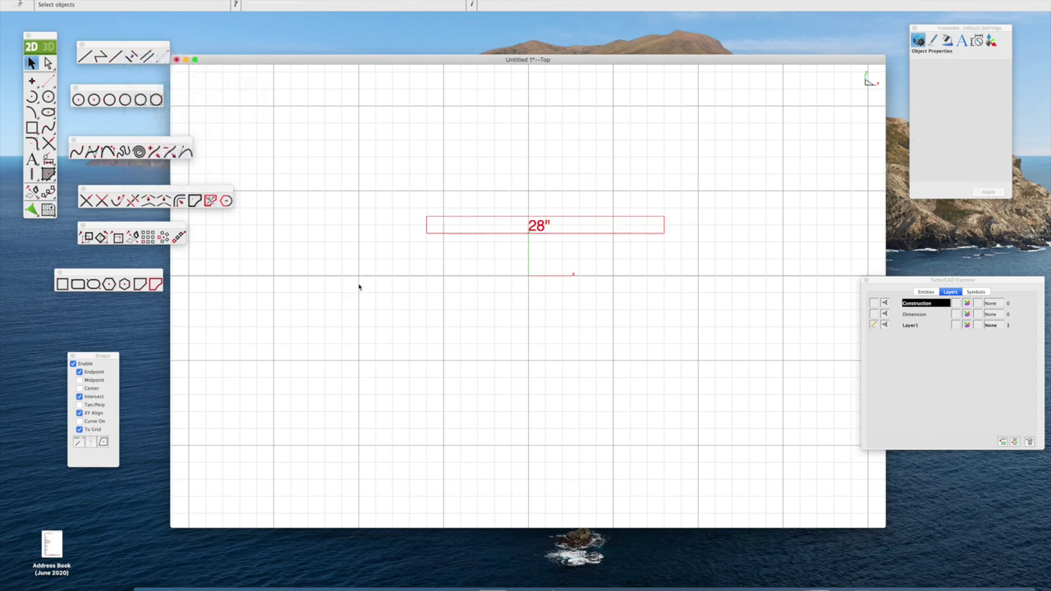
left_click(533, 229)
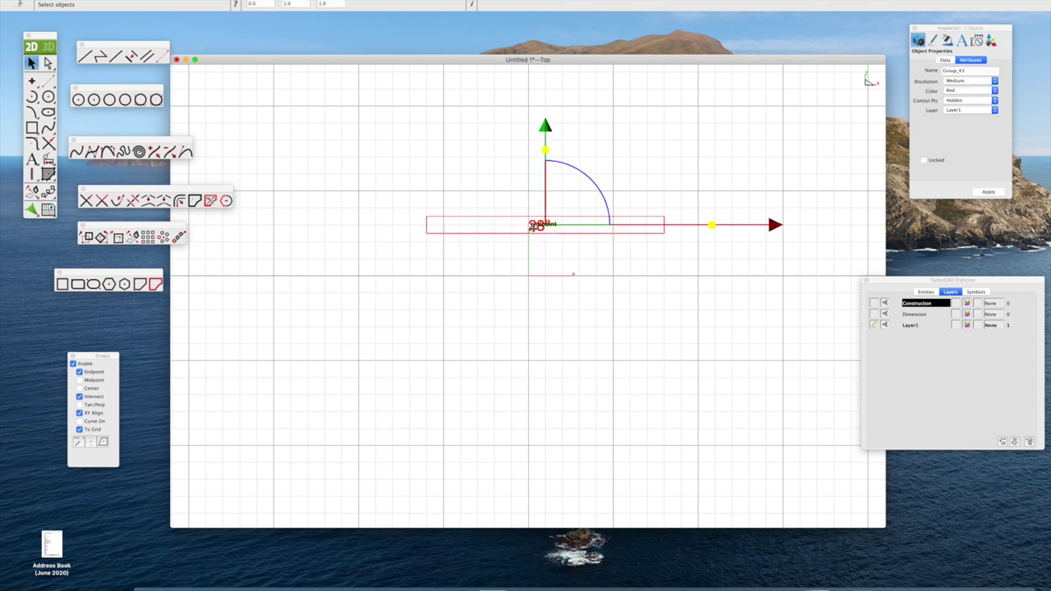
left_click_drag(538, 228, 534, 179)
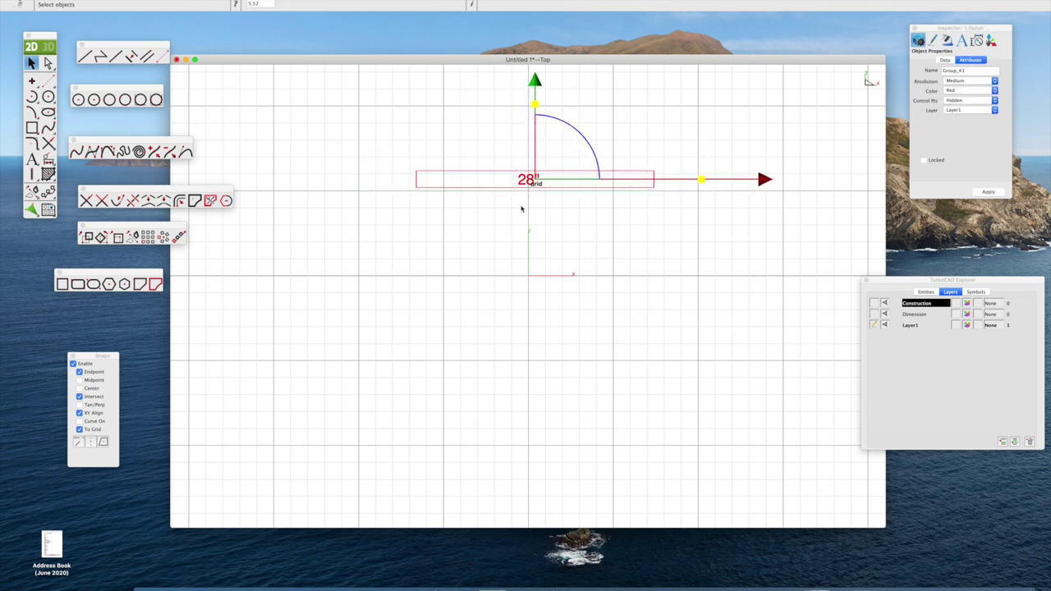
Shift TurboCAD Explorer slightly and rename Layer1 as Trace.
left_click_drag(921, 285, 914, 275)
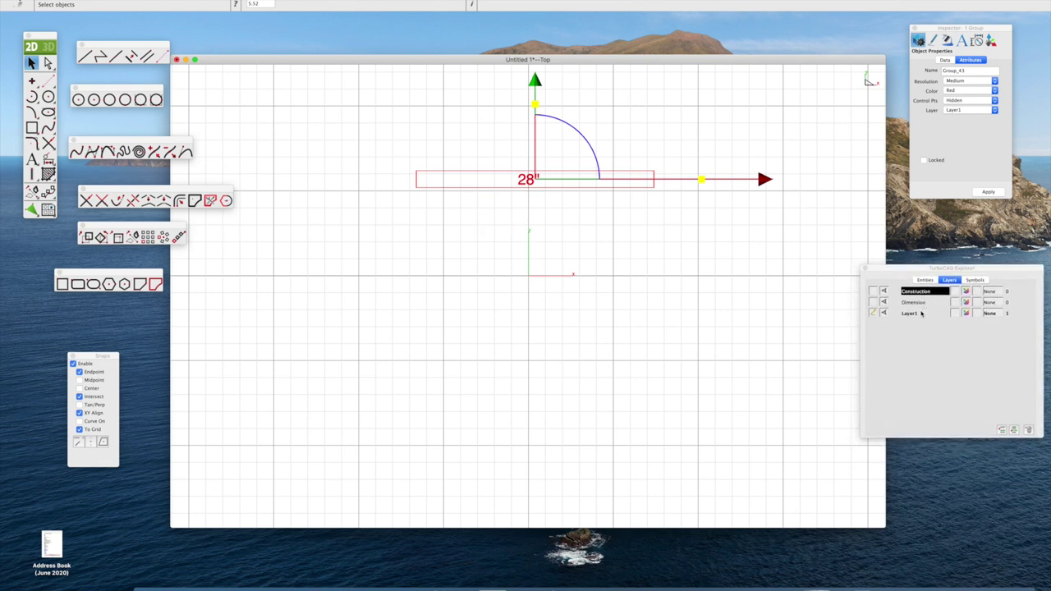
left_click(912, 313)
left_click(921, 314)
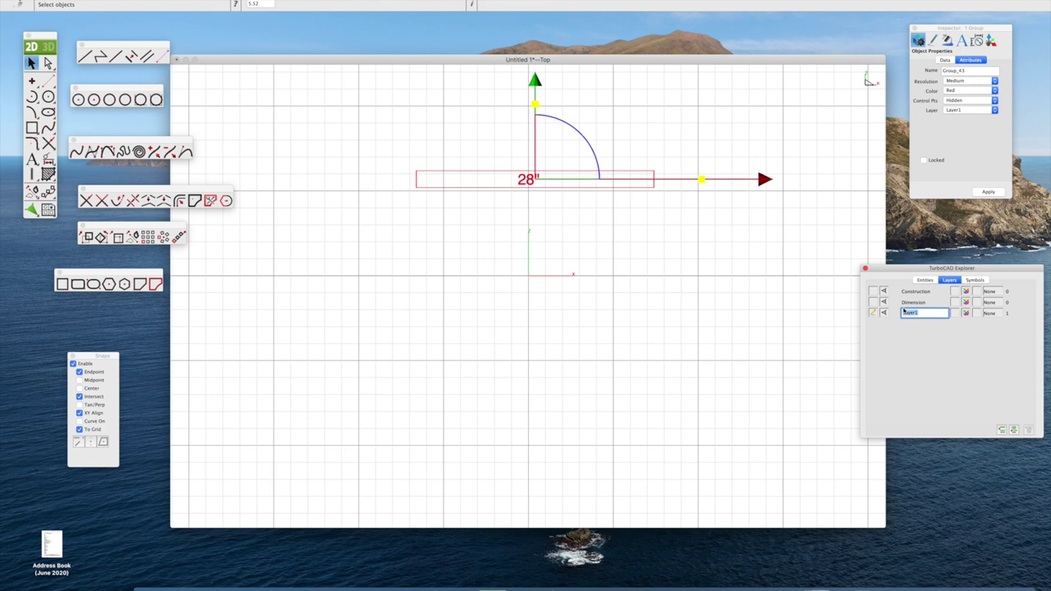
key("BackSpace")
type("Te")
key("Return")
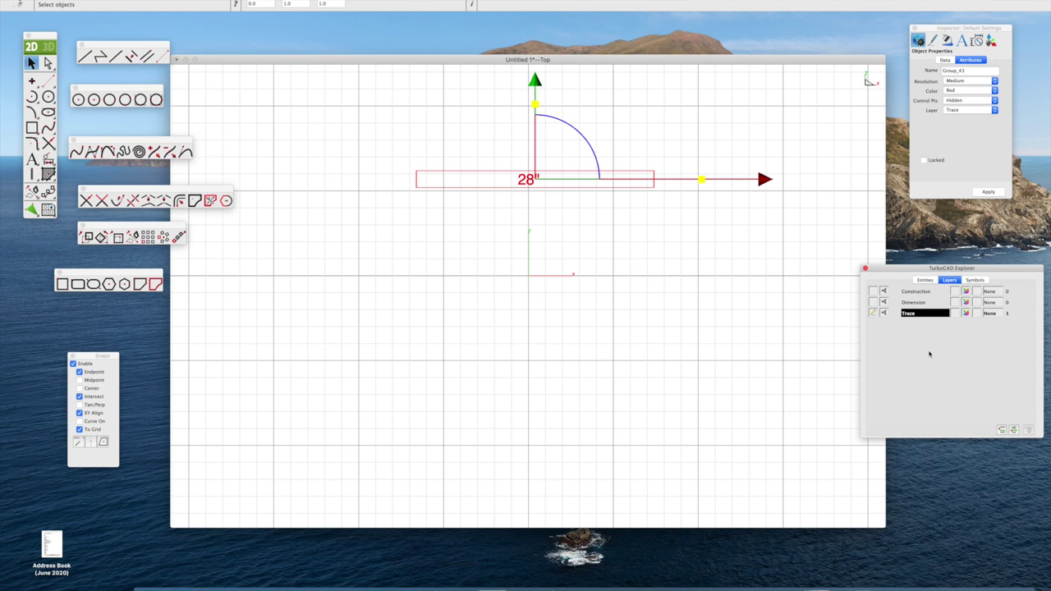
Move TurboCAD Explorer clear of the desktop file, import the Eastbourne-Monoplane PDF into the drawing, and deselect everything.
left_click_drag(900, 268, 916, 377)
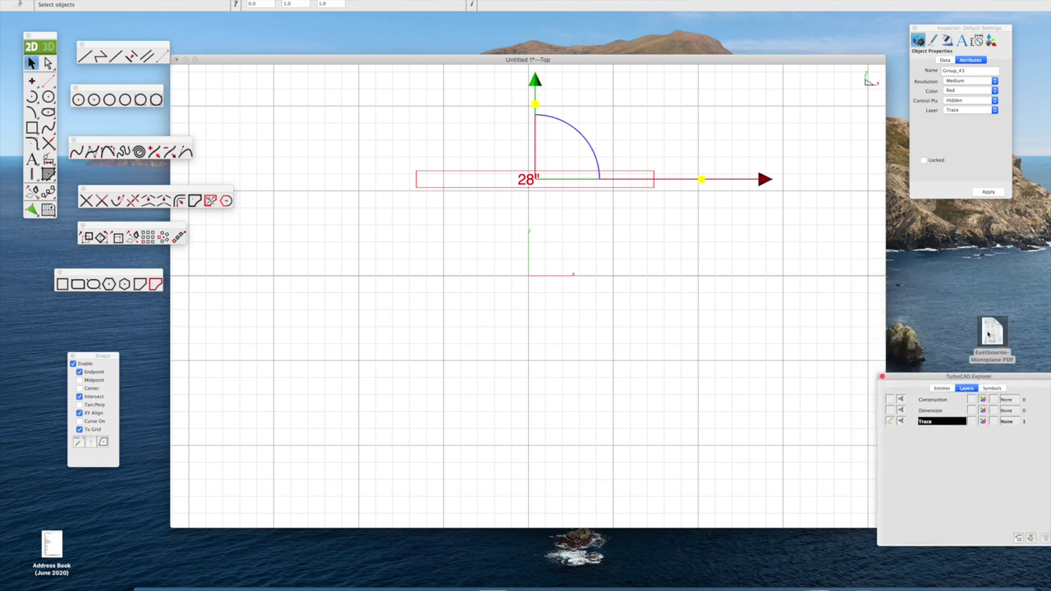
left_click_drag(990, 333, 538, 324)
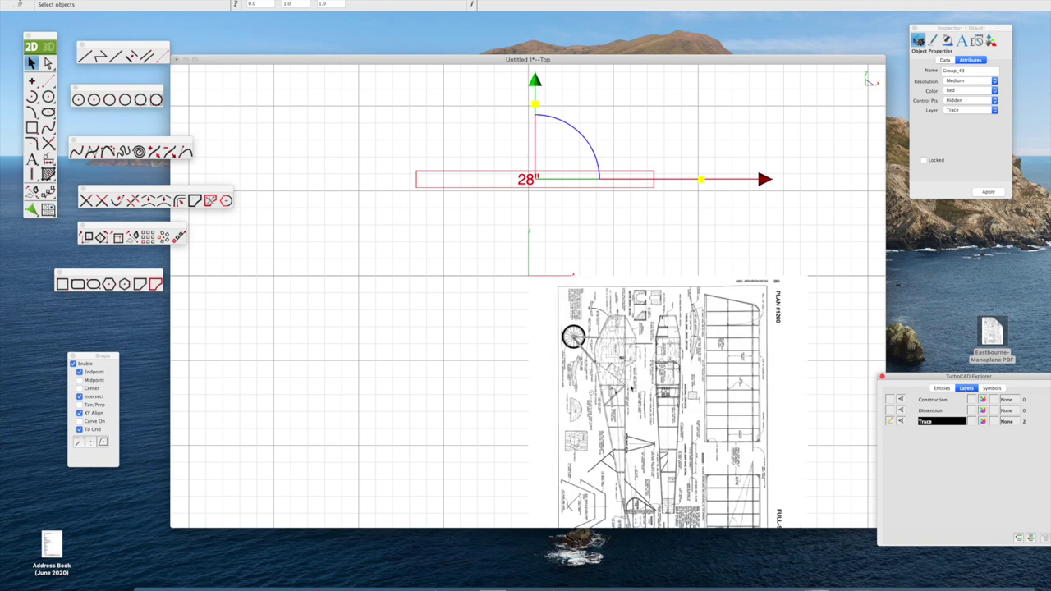
scroll(633, 388, "down", 3)
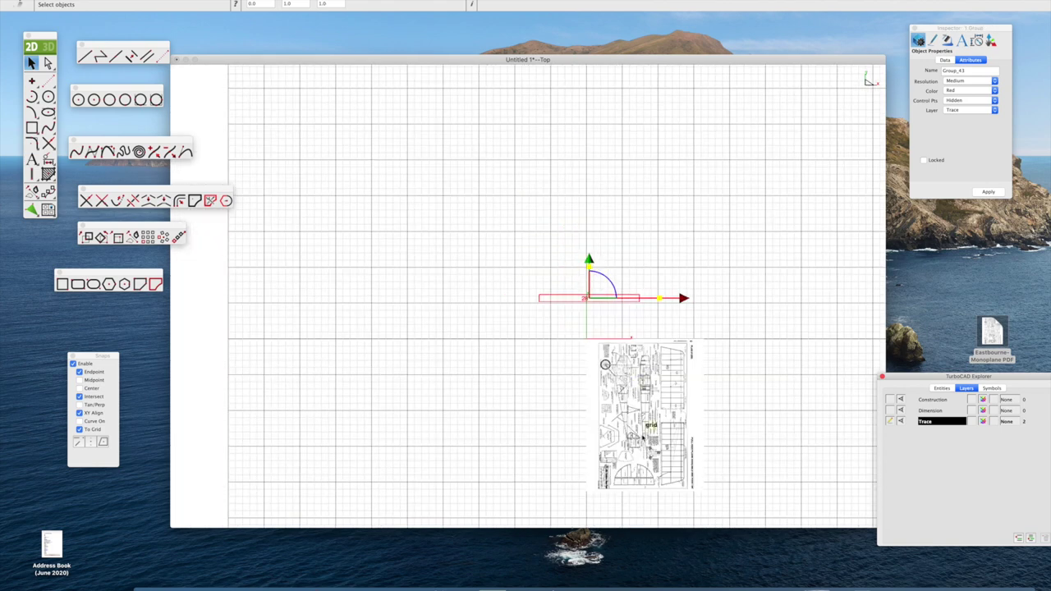
left_click_drag(646, 429, 582, 365)
left_click_drag(529, 398, 521, 369)
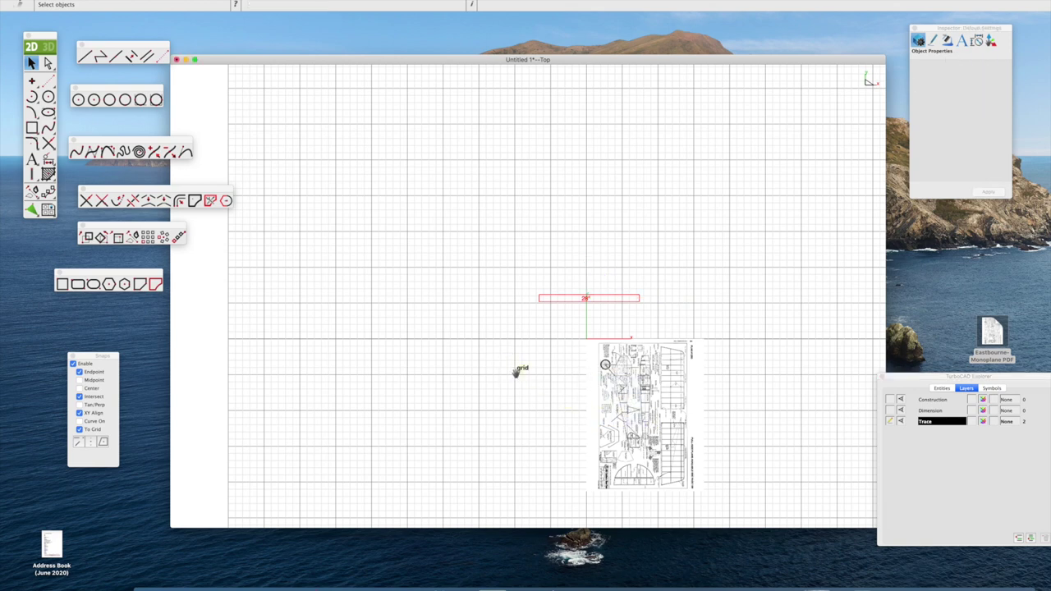
Rotate the plan picture 90 degrees and move it about 15.9 units left and upward to sit beneath the 28" rectangle.
middle_click_drag(528, 368, 421, 255)
scroll(426, 258, "up", 3)
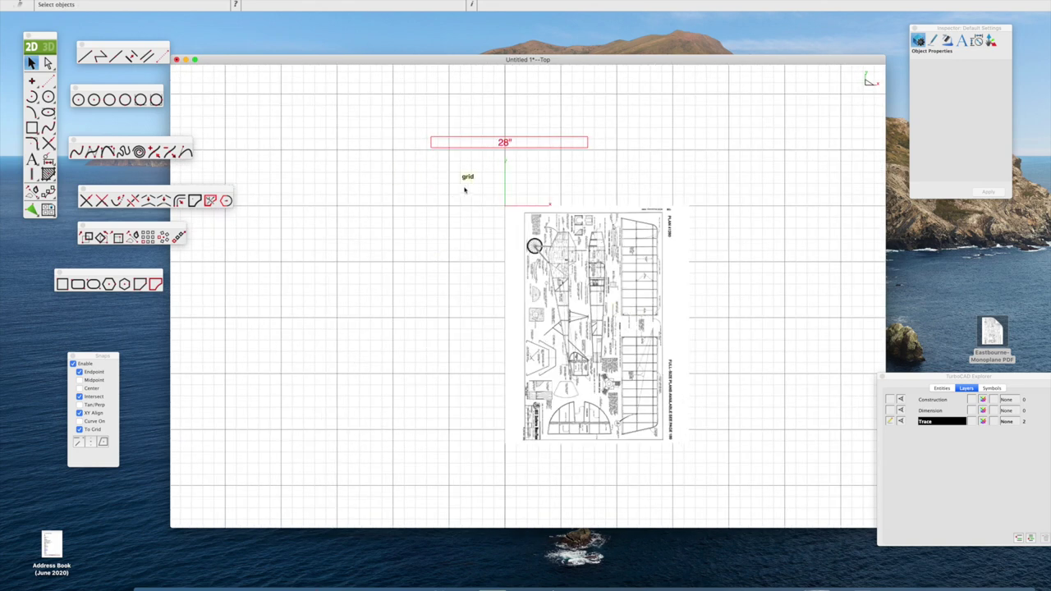
left_click_drag(491, 191, 726, 491)
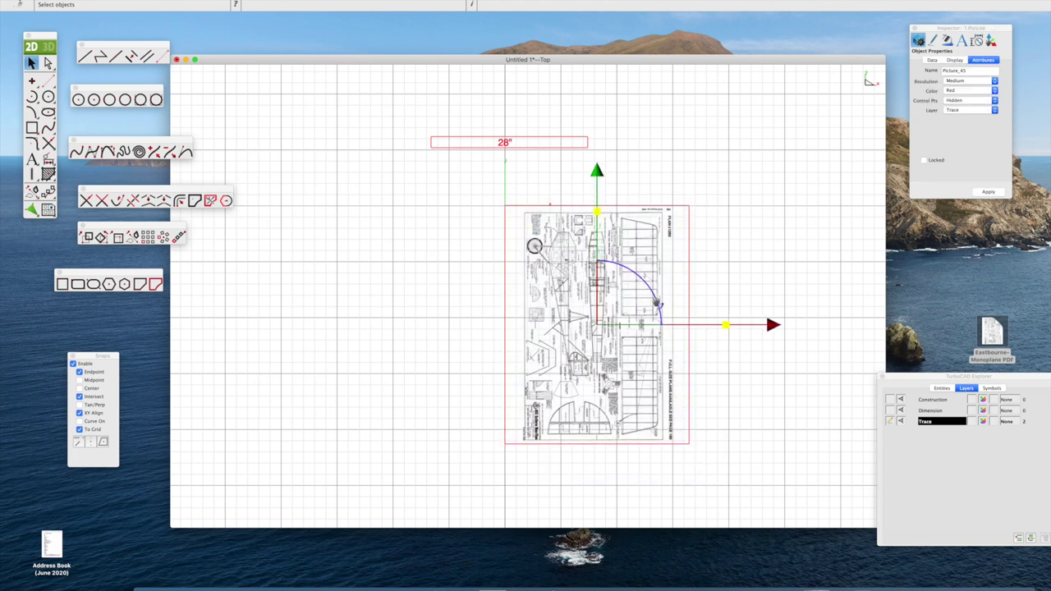
left_click_drag(666, 311, 571, 255)
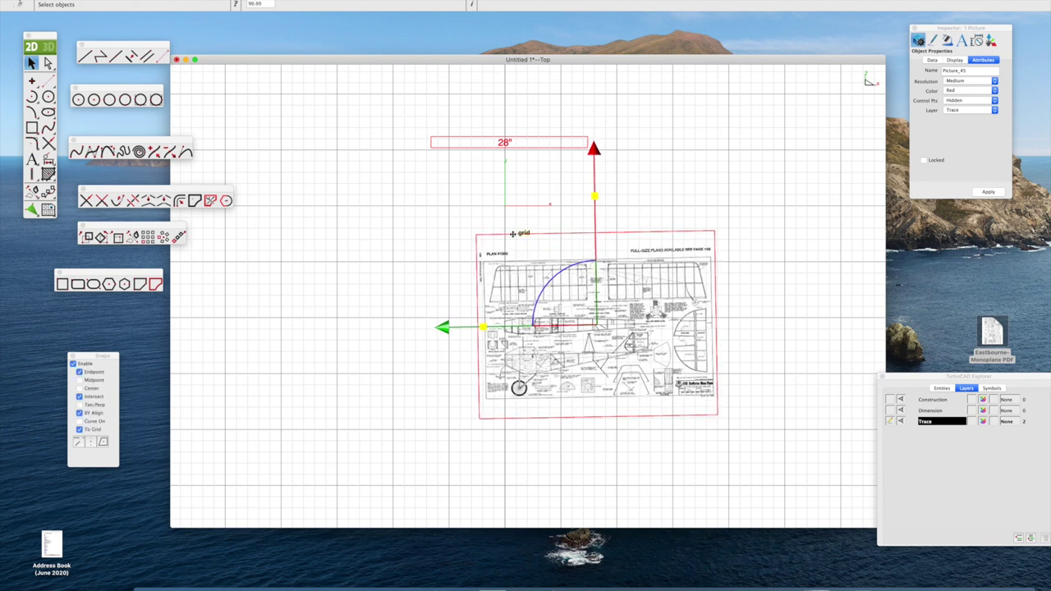
left_click(265, 3)
type("90")
key("Return")
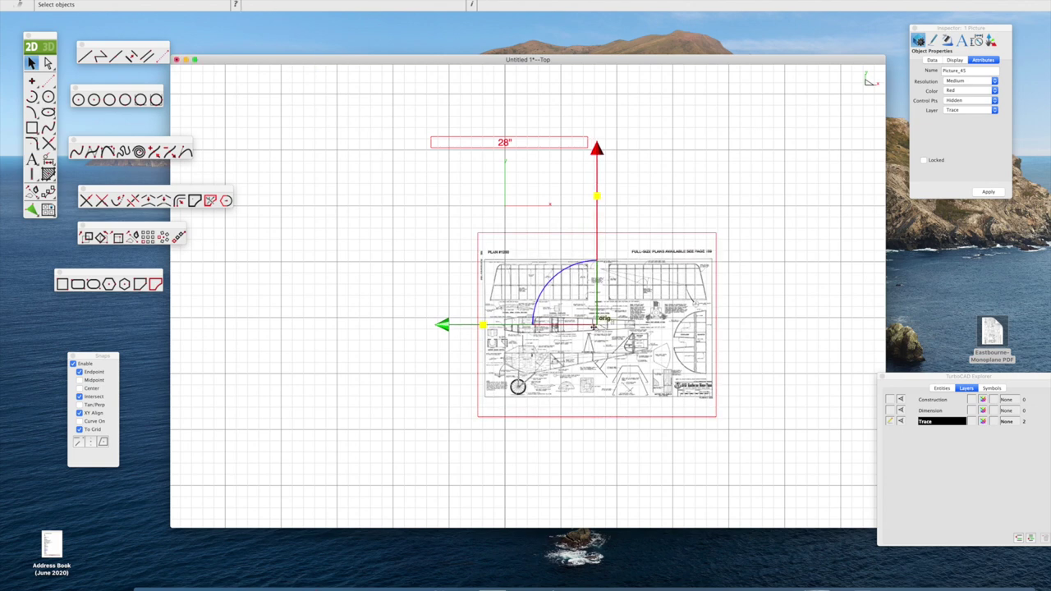
left_click_drag(597, 323, 511, 302)
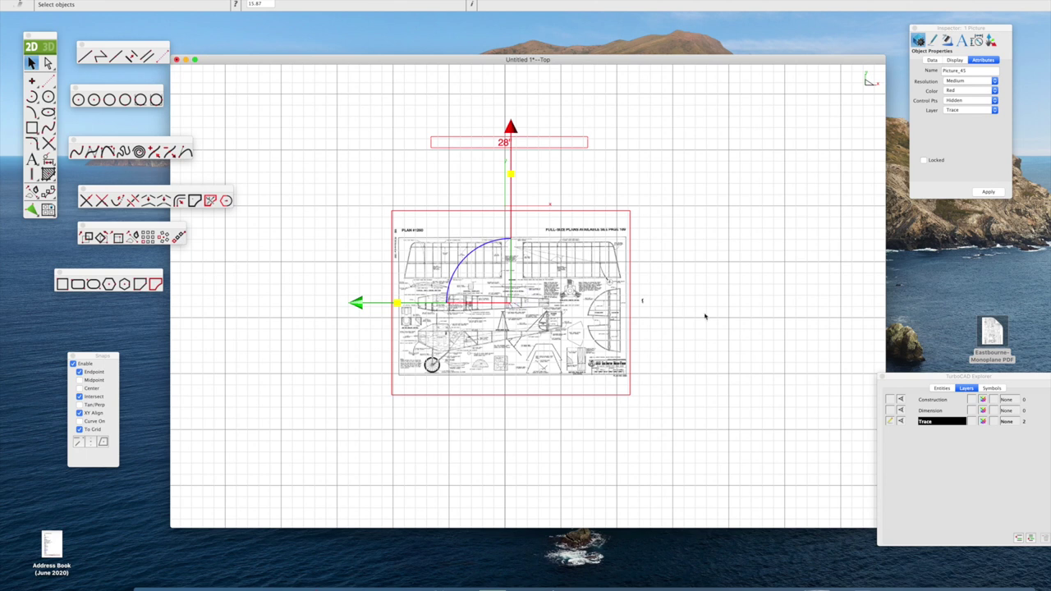
left_click(740, 310)
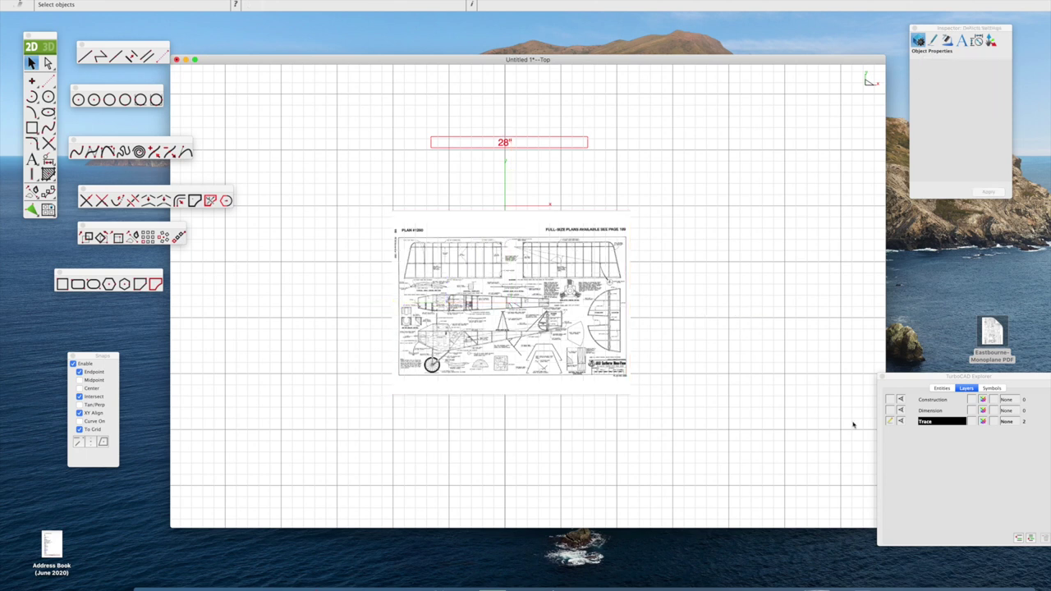
Make Construction the active layer and draw vertical construction lines through both ends of the 28" rectangle.
left_click(929, 400)
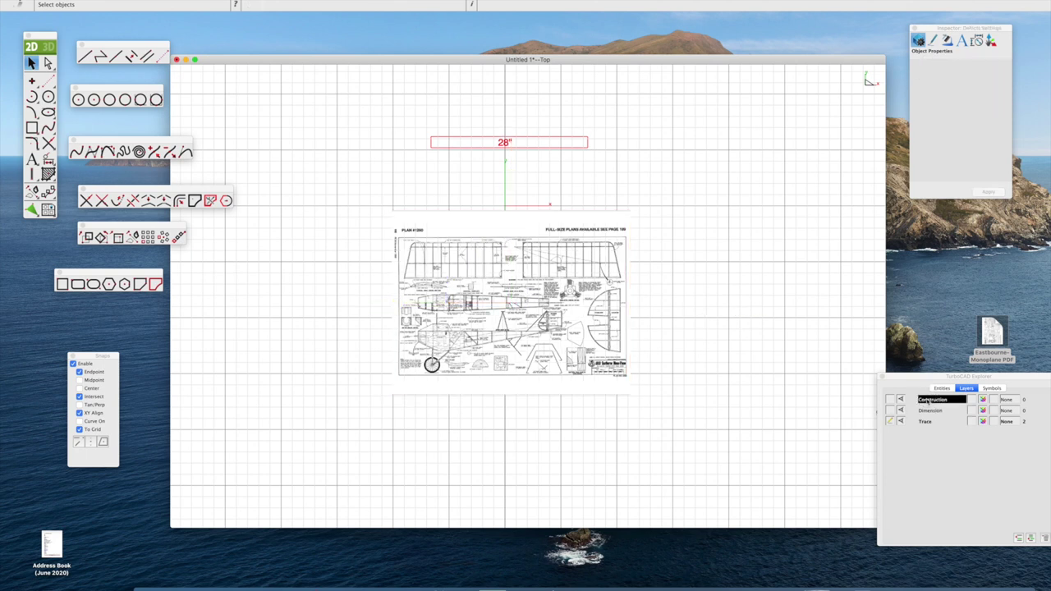
left_click(890, 399)
left_click(161, 57)
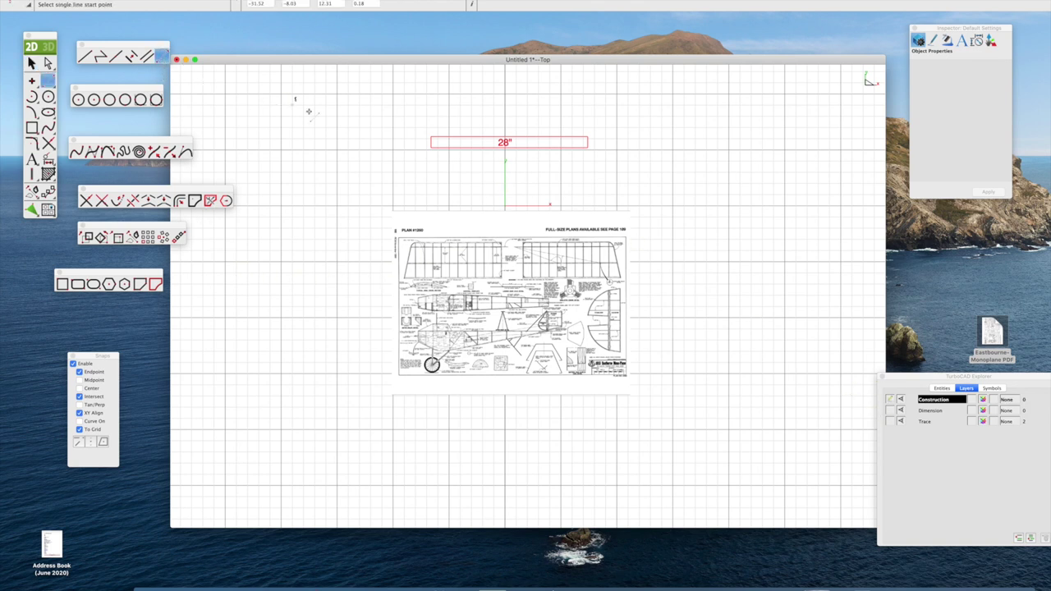
left_click(431, 139)
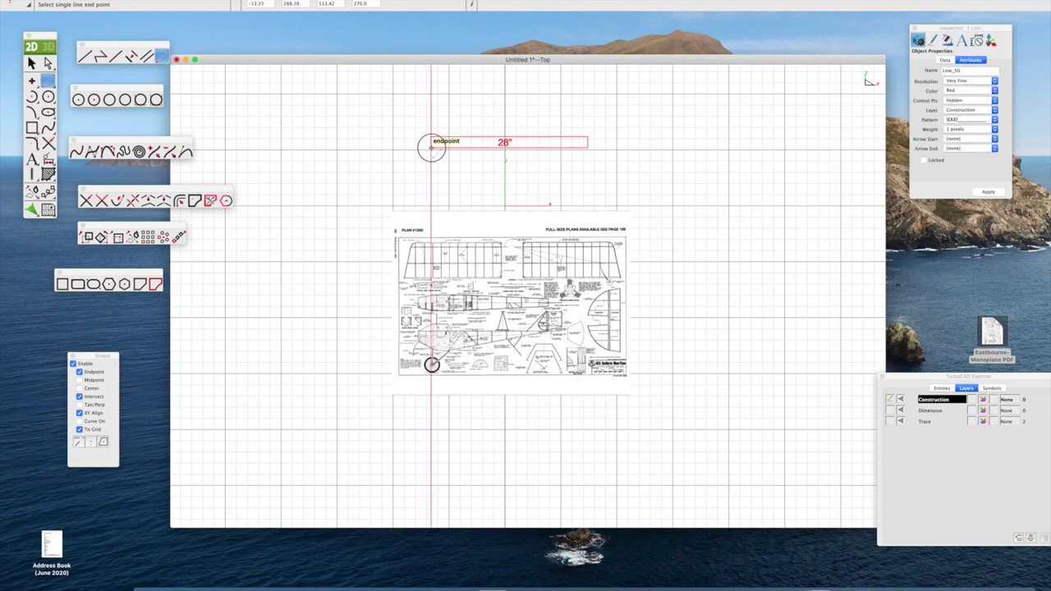
left_click(588, 138)
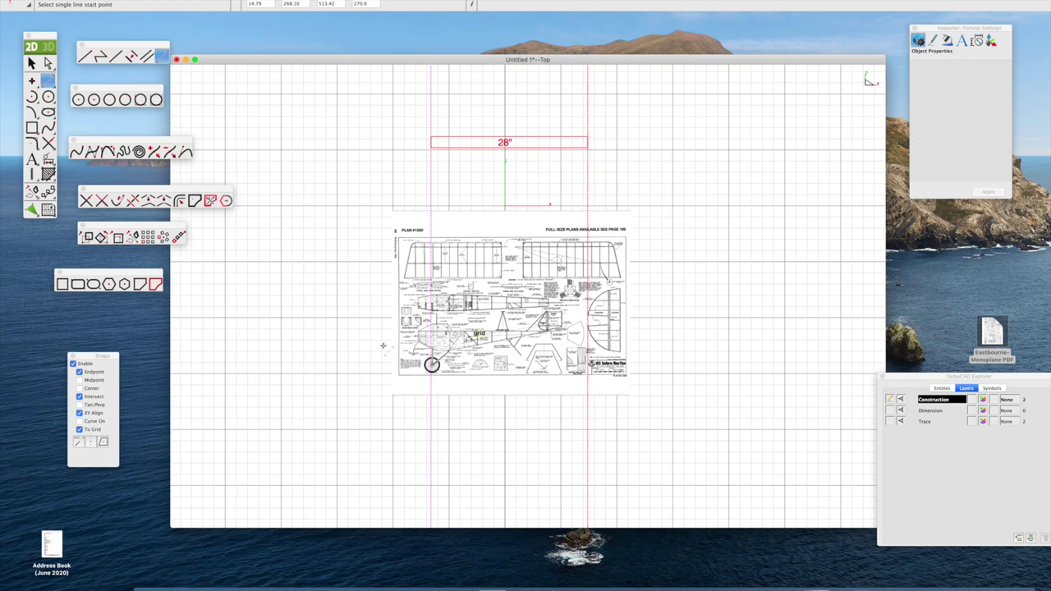
key("Escape")
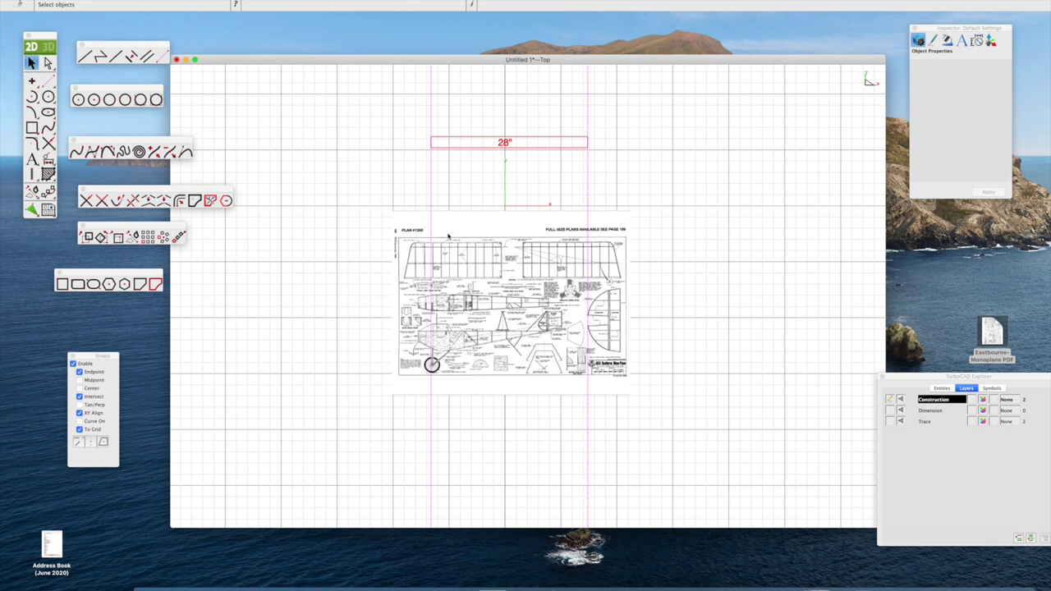
Move the plan picture about 5.4 units up and slightly left, and scale it down close to the construction lines' spacing.
left_click(925, 423)
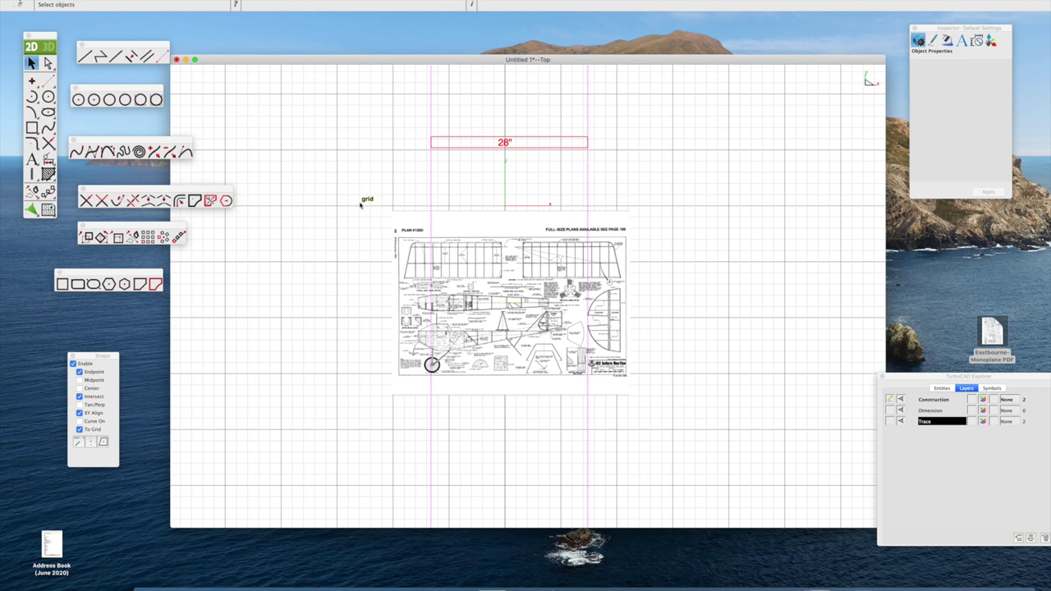
left_click_drag(359, 204, 685, 439)
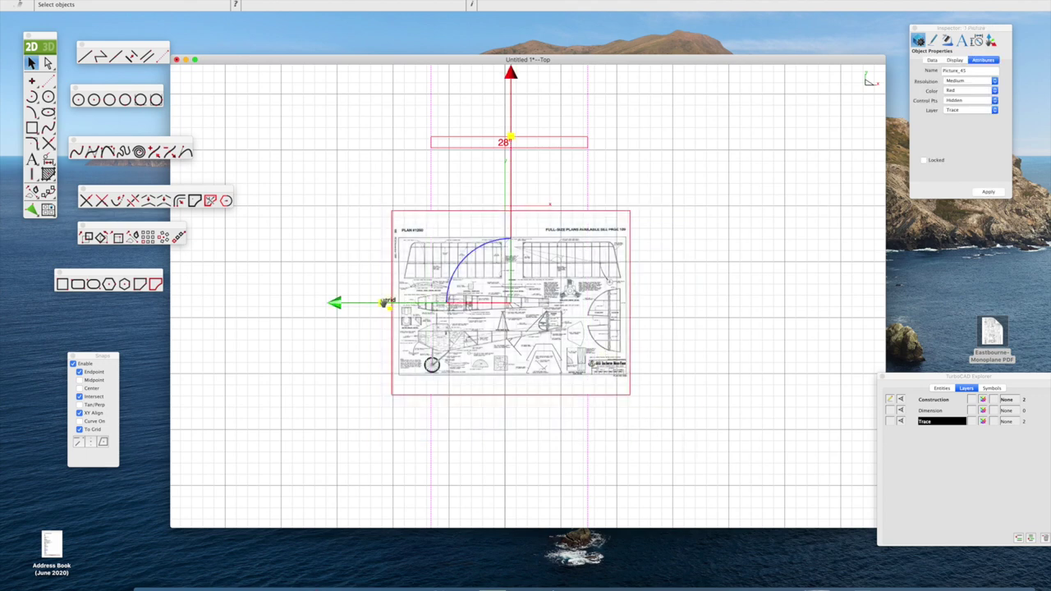
left_click_drag(509, 302, 509, 269)
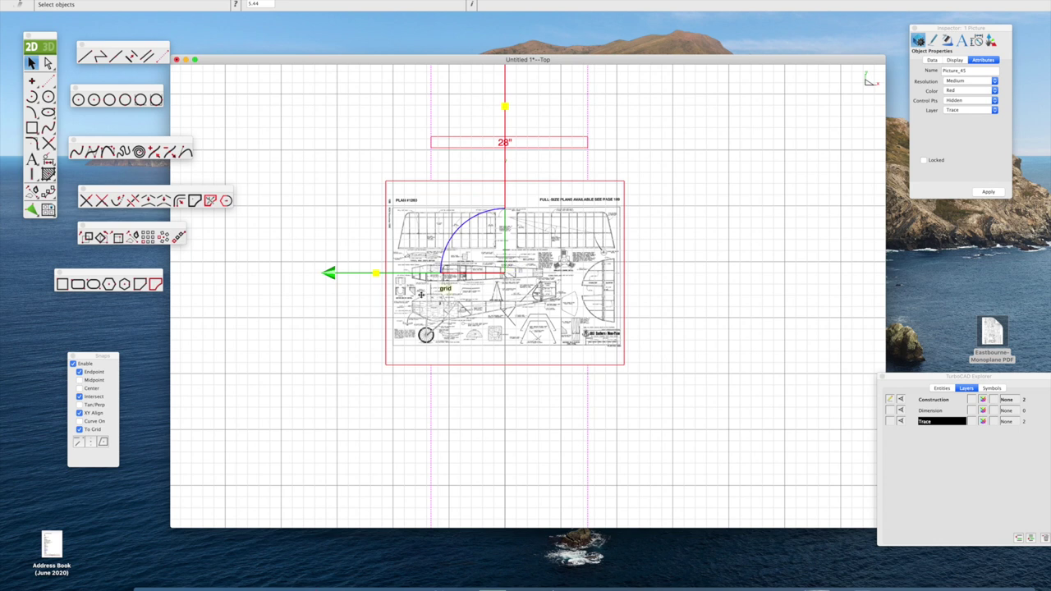
left_click_drag(375, 275, 416, 275)
scroll(488, 261, "up", 2)
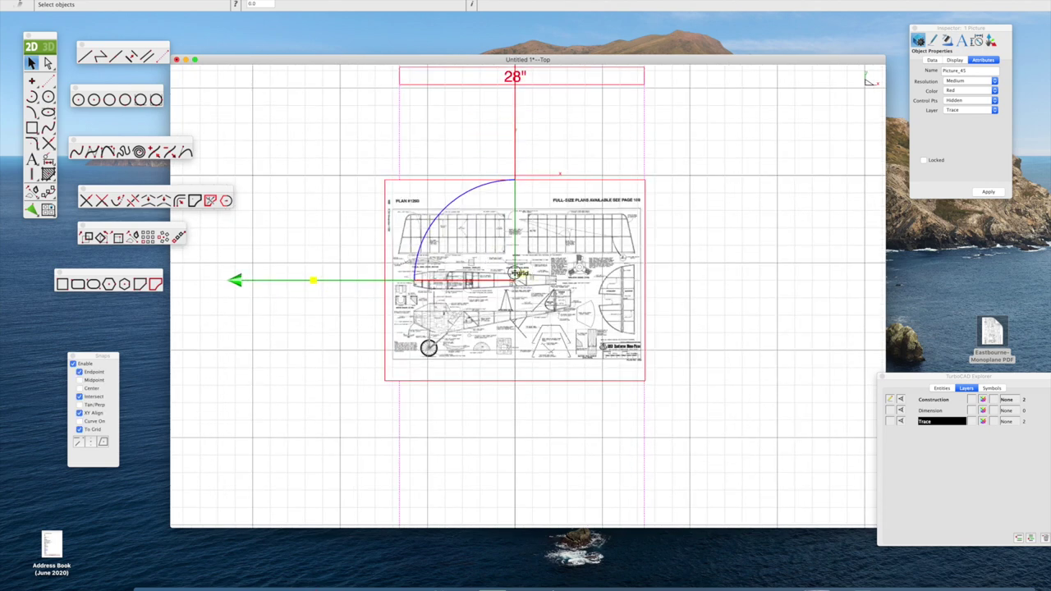
Shift the plan closer to the rectangle and enlarge it by about 1.05 so the wings span the two construction lines.
left_click_drag(515, 280, 514, 233)
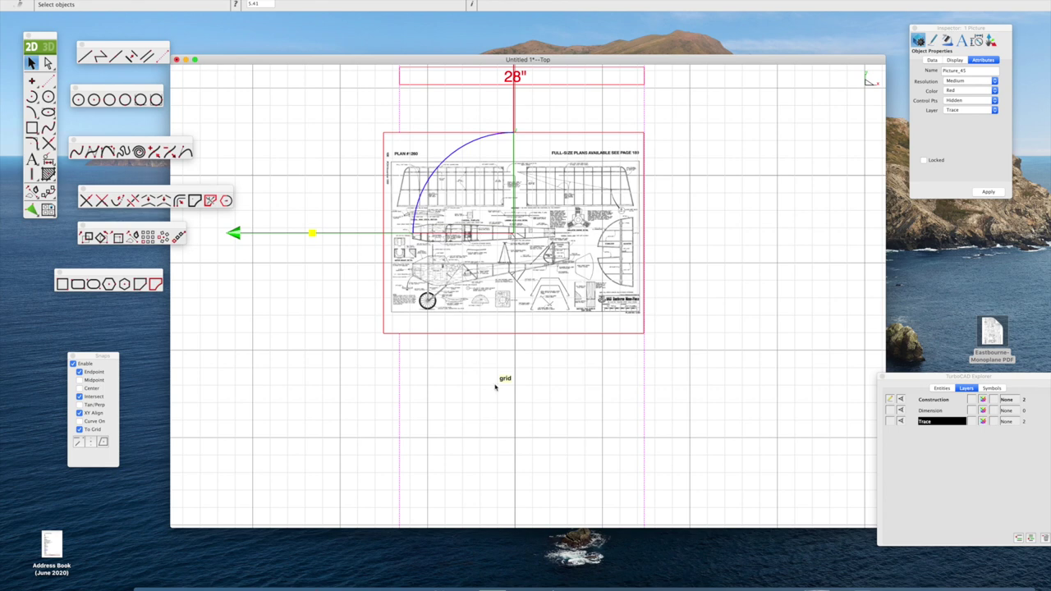
middle_click_drag(495, 383, 507, 500)
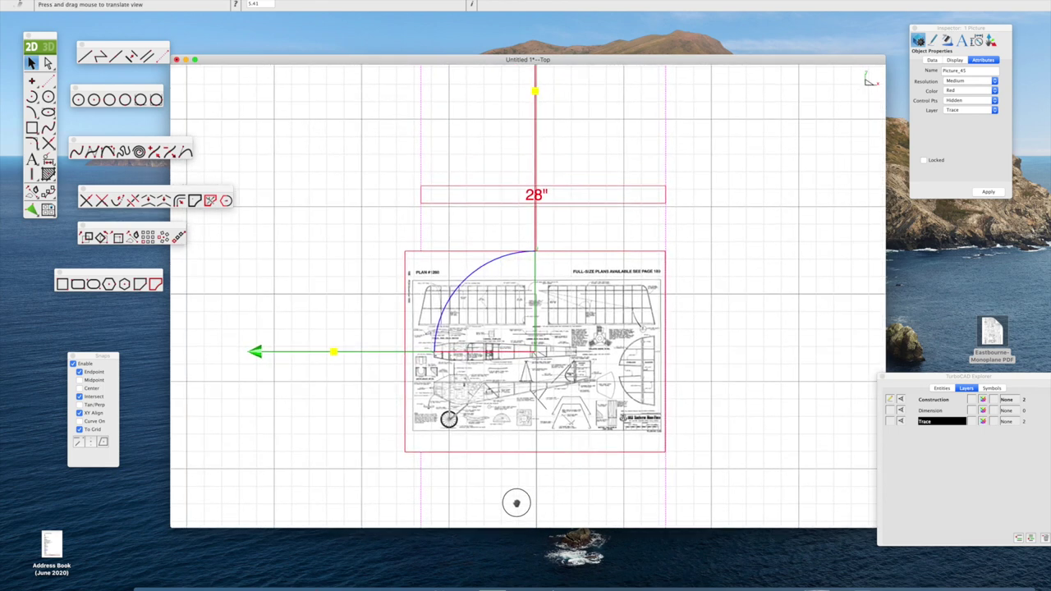
left_click_drag(537, 352, 545, 327)
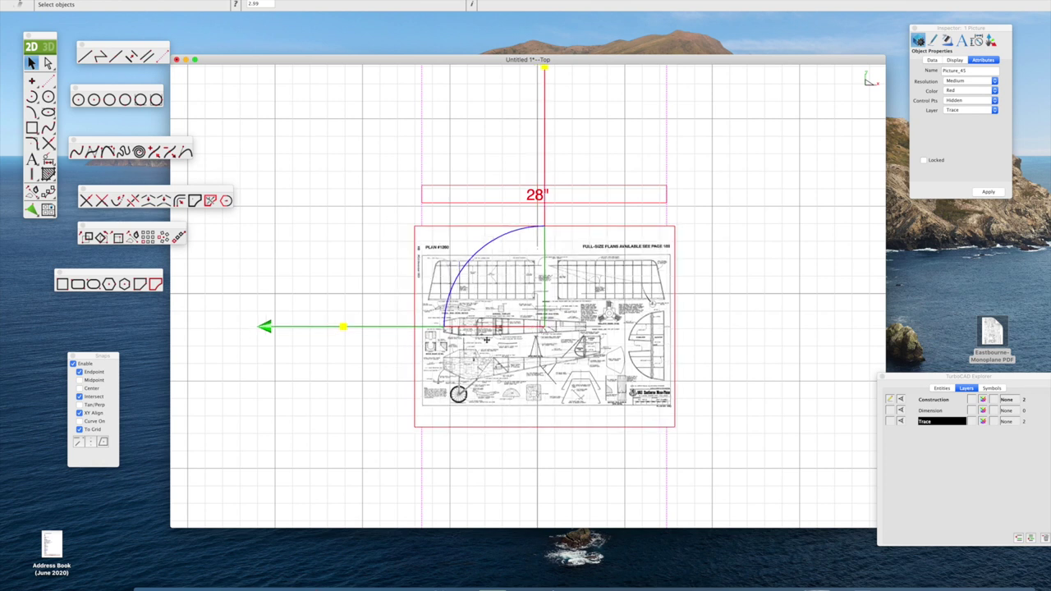
left_click_drag(345, 326, 330, 328)
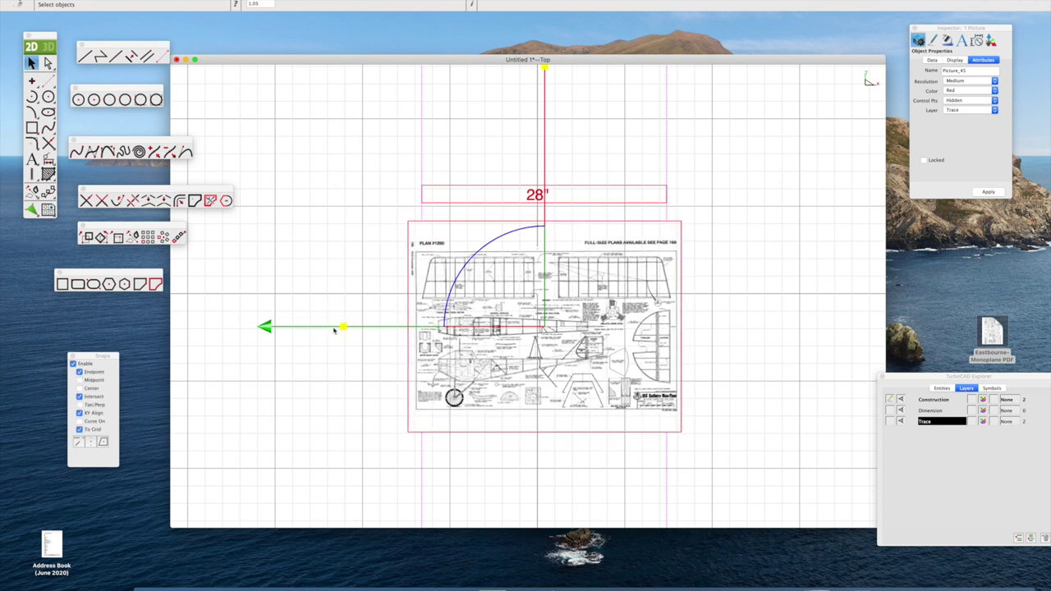
left_click(347, 255)
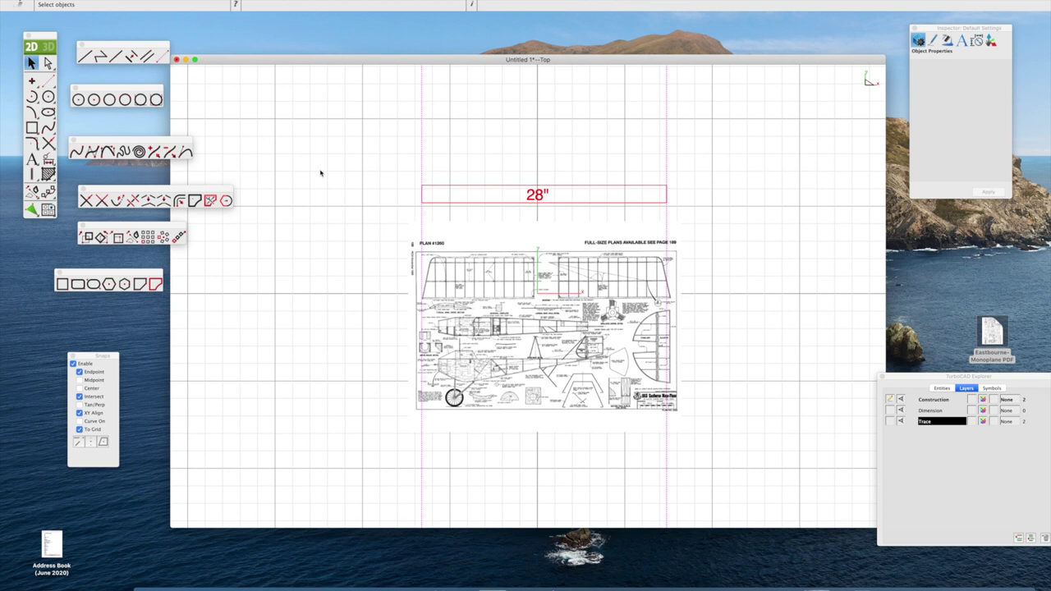
Move TurboCAD Explorer up and left, and add a new layer.
left_click(922, 378)
left_click_drag(927, 383, 895, 363)
left_click(988, 521)
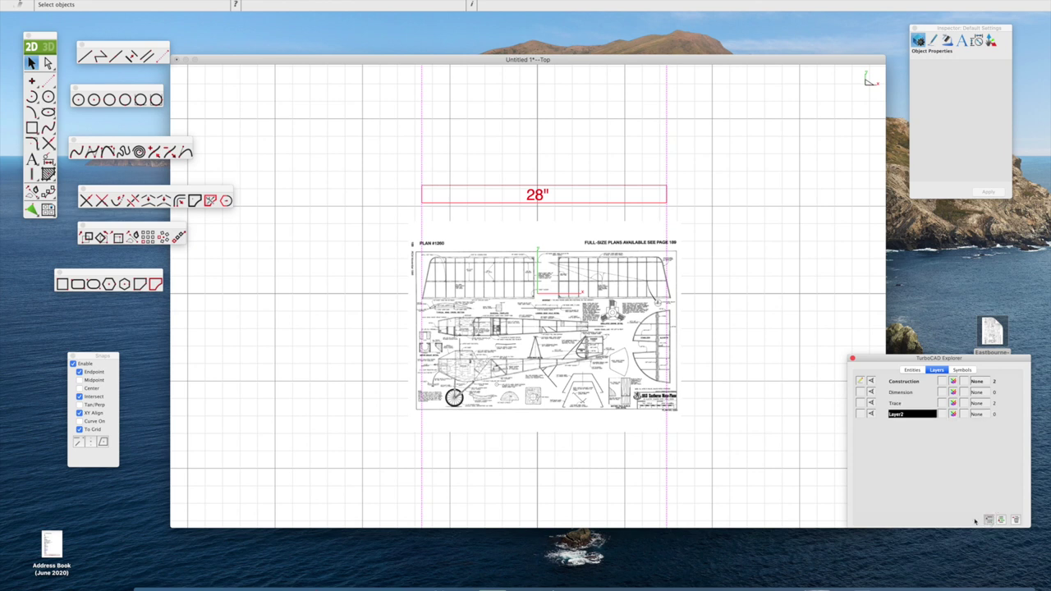
Try to rename the new layer as Trace.
left_click(907, 415)
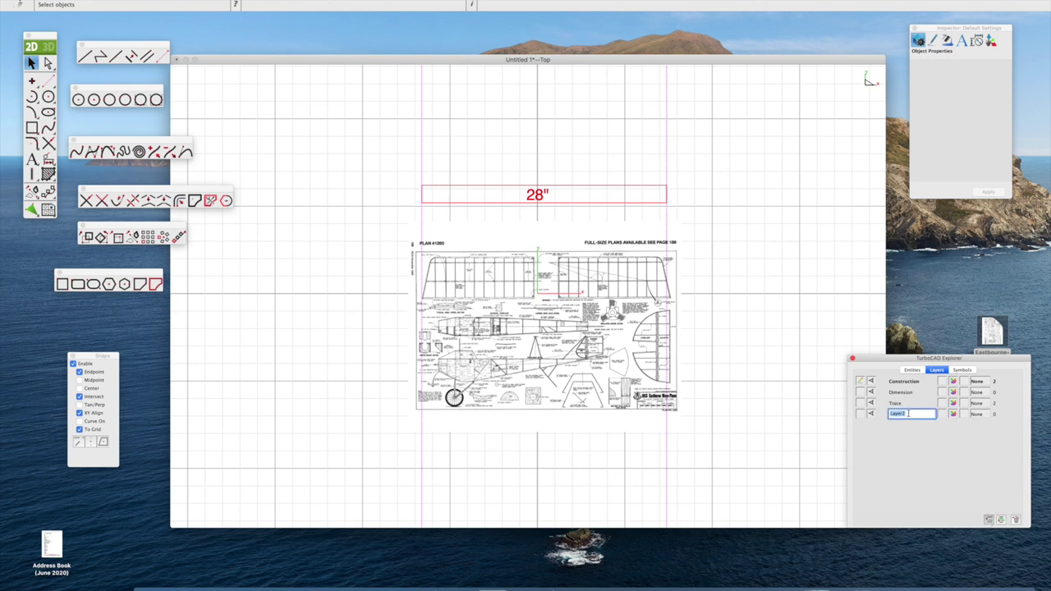
key("BackSpace")
key("shift")
type("Trace")
key("Return")
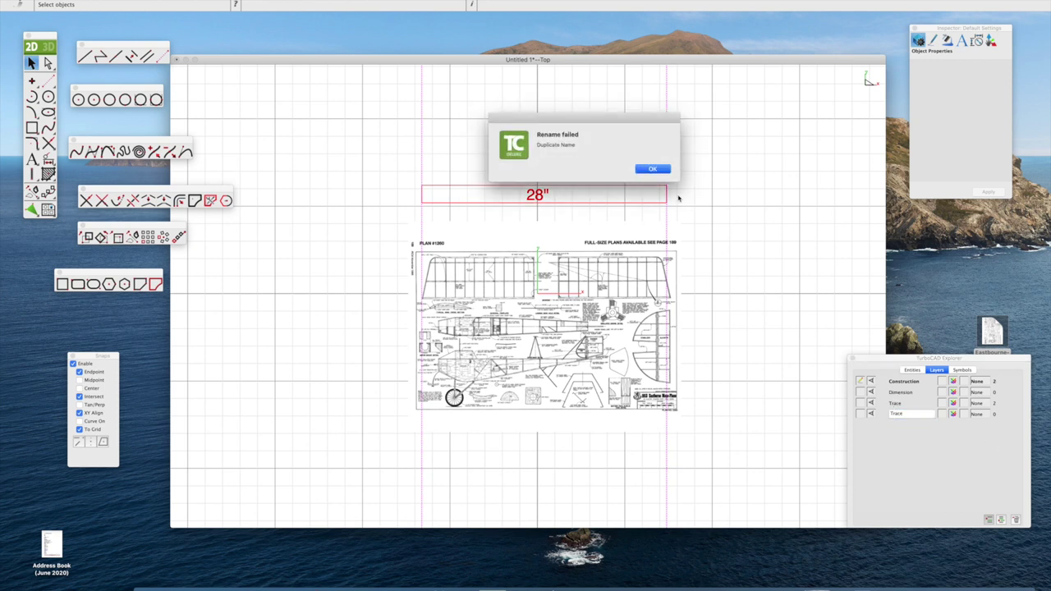
left_click(644, 169)
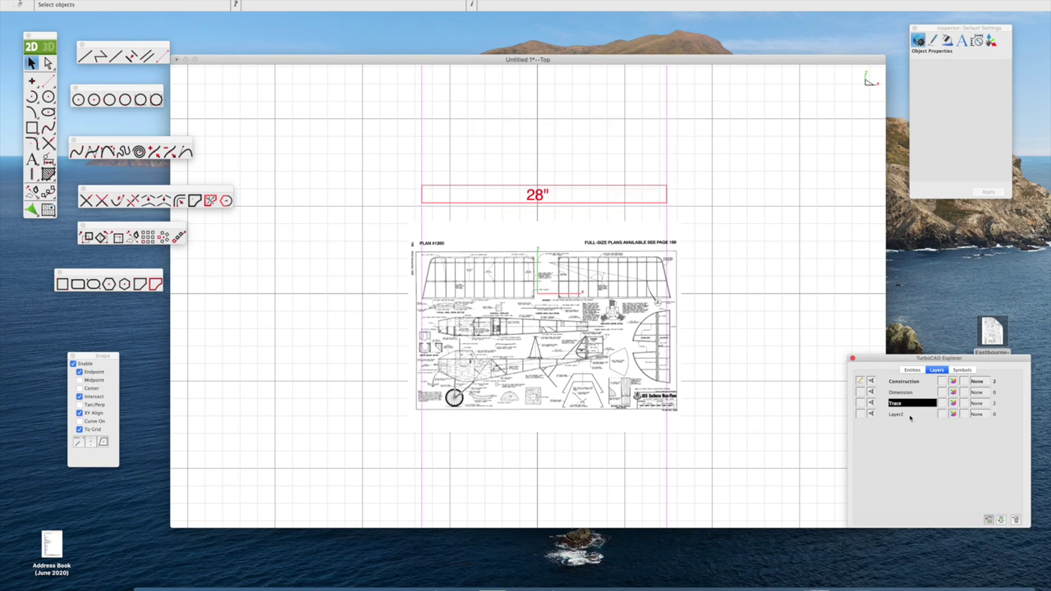
Rename the existing Trace layer as Image.
double_click(902, 404)
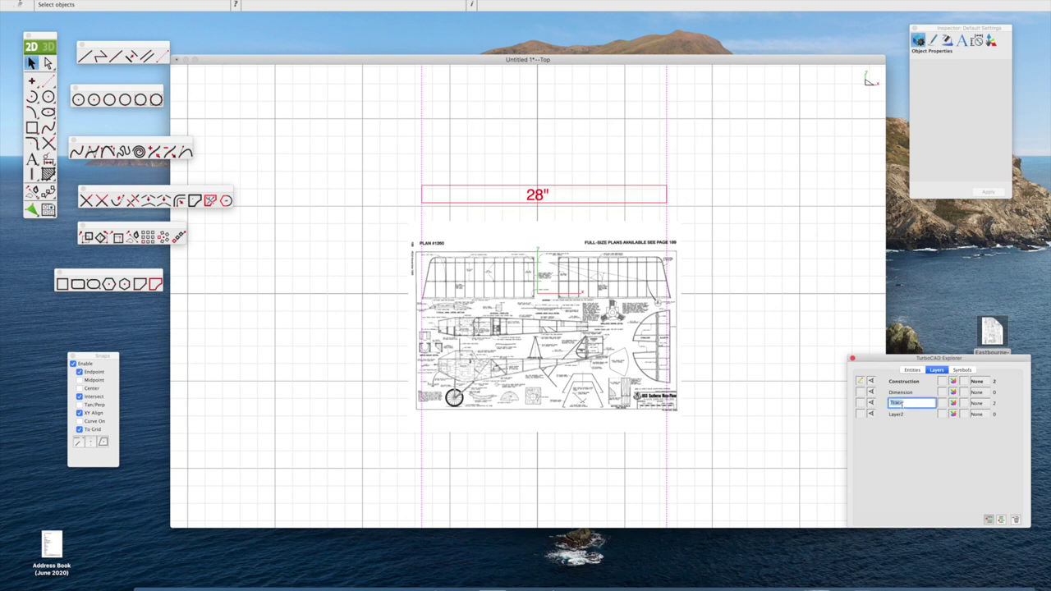
key("BackSpace")
key("shift")
key("Return")
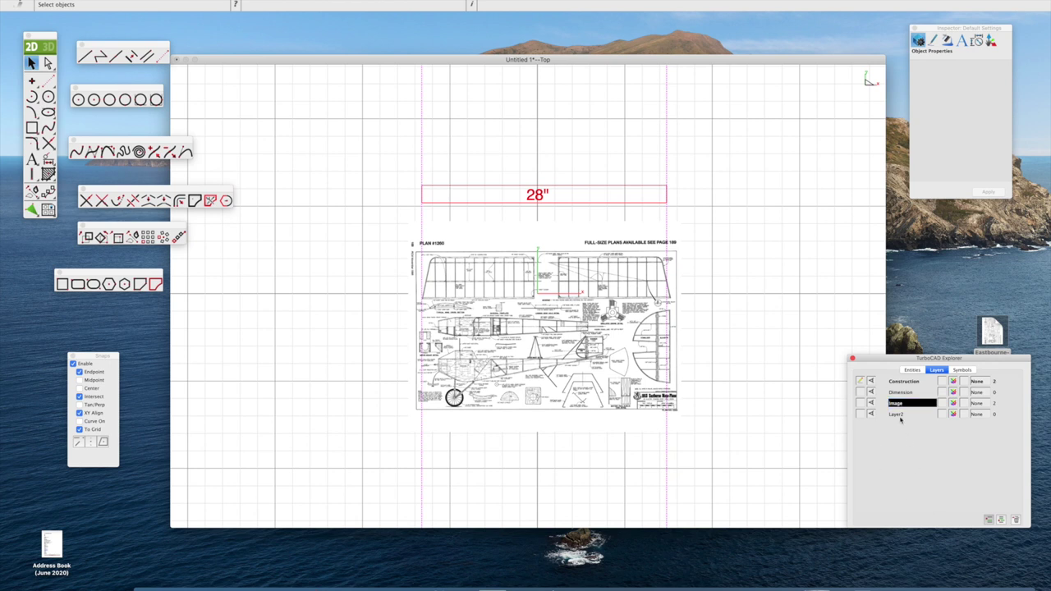
Rename Layer2 as Trace and make it the active layer.
left_click(896, 416)
left_click(903, 415)
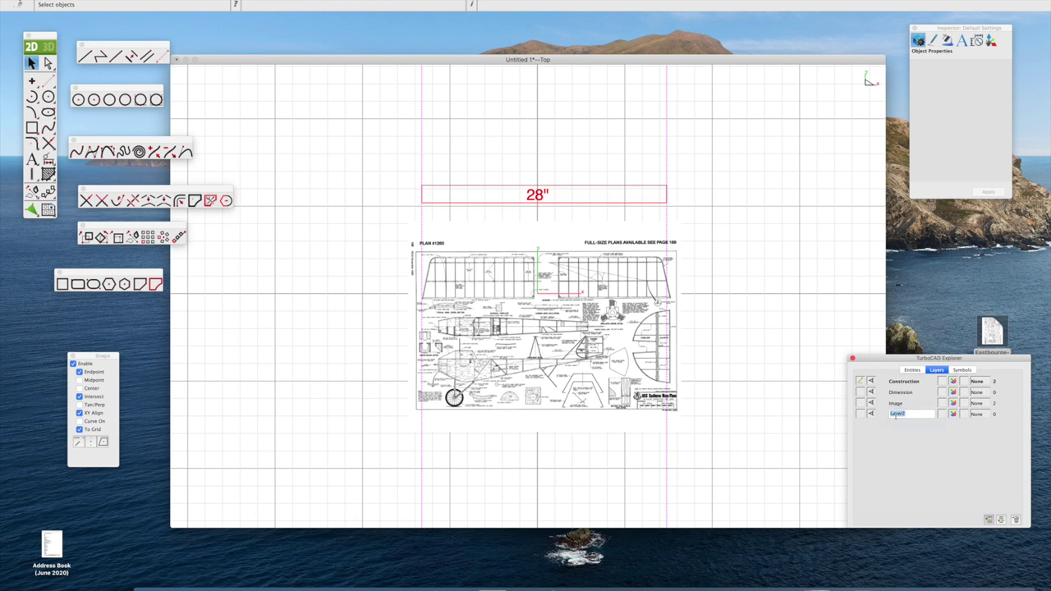
left_click(907, 415)
type("F")
key("Return")
left_click(860, 415)
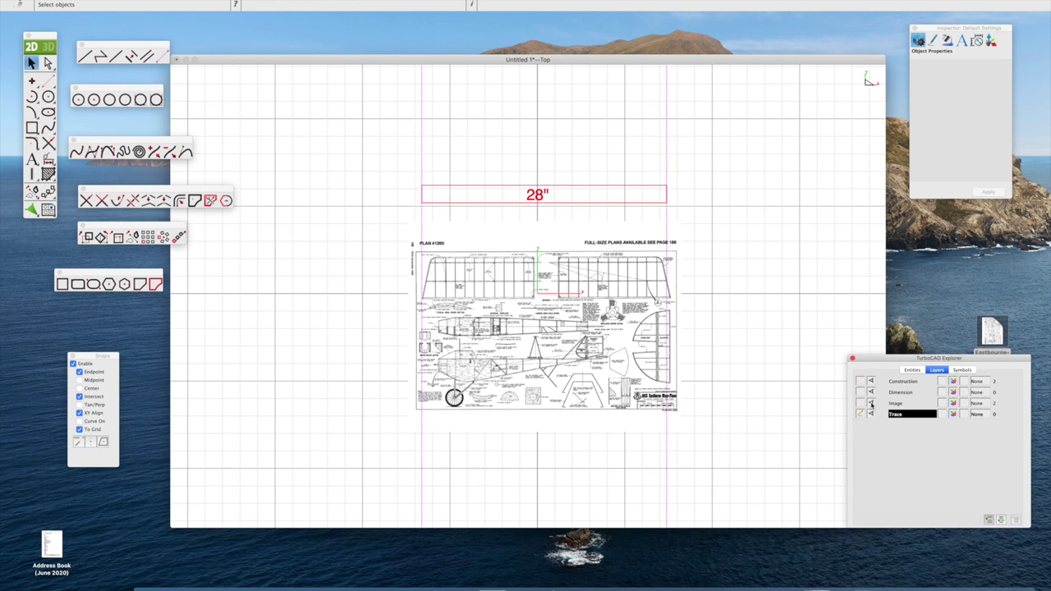
Hide and reshow the Image layer to check its contents, and look closer at the plan's wings.
left_click(871, 403)
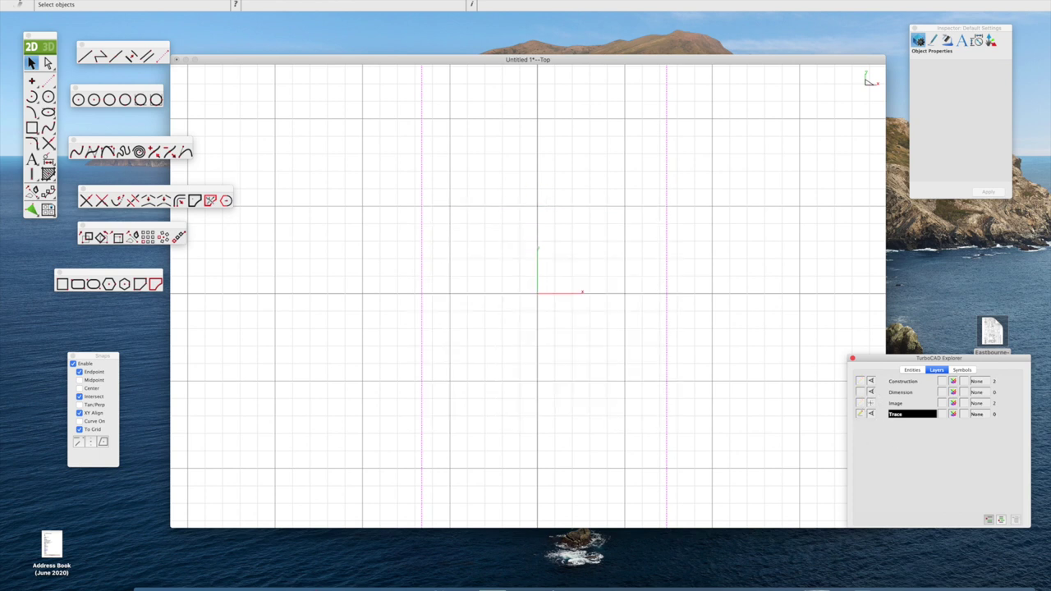
left_click(871, 403)
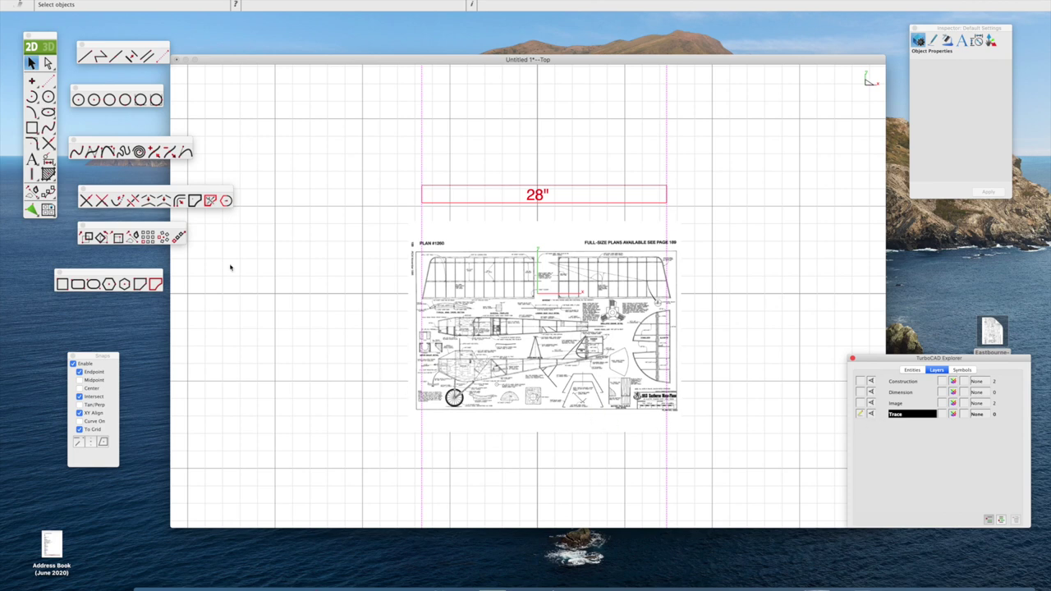
scroll(473, 292, "up", 5)
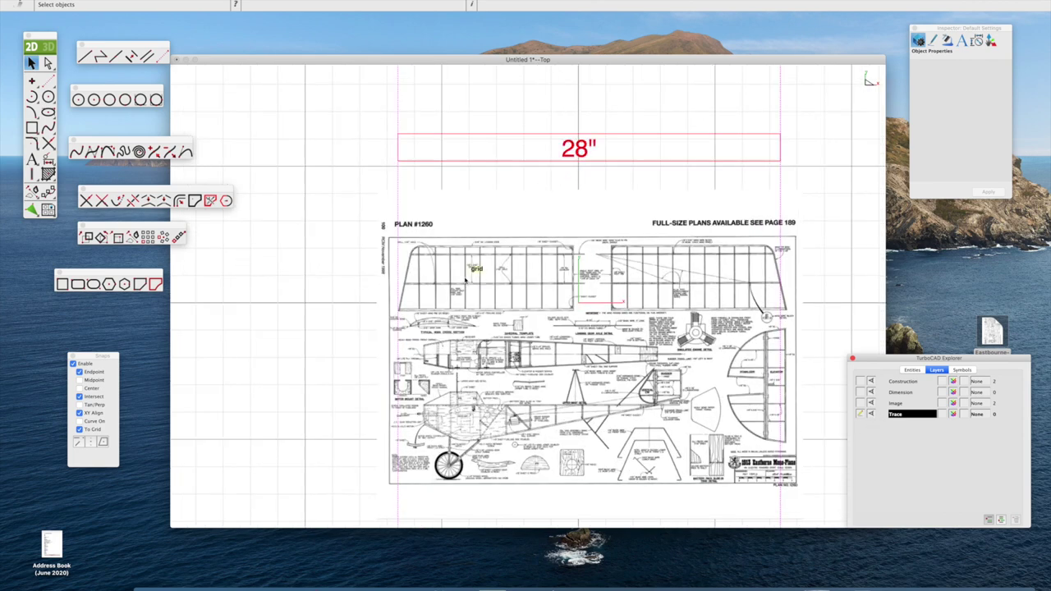
Trace the wing panel's leading edge with a single line about 11.3 long, and start at its outer end a short diagonal across the rounded tip corner.
scroll(465, 281, "up", 3)
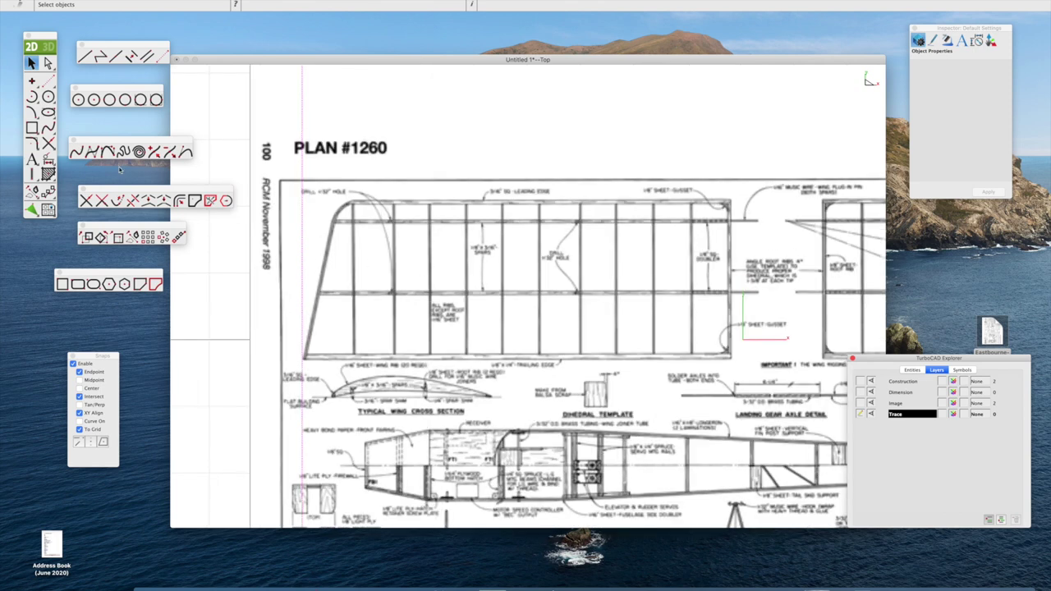
left_click(83, 55)
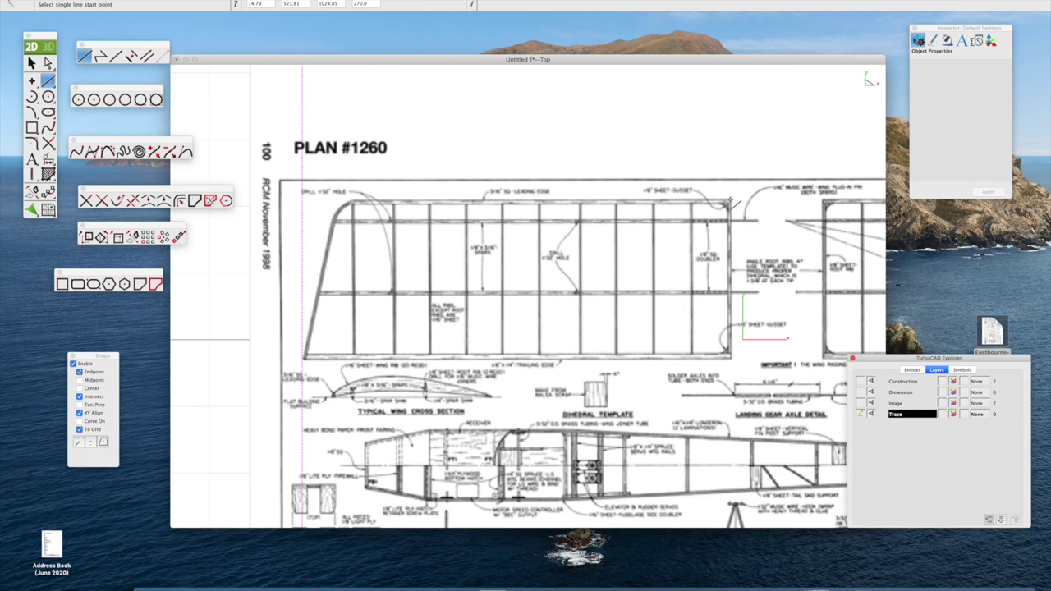
left_click(729, 202)
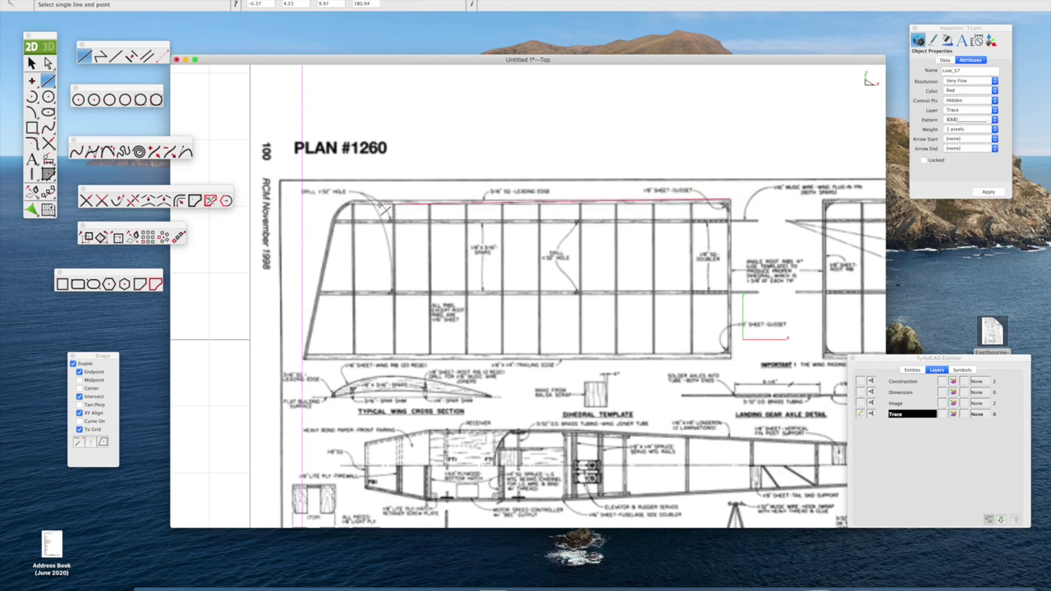
left_click(354, 203)
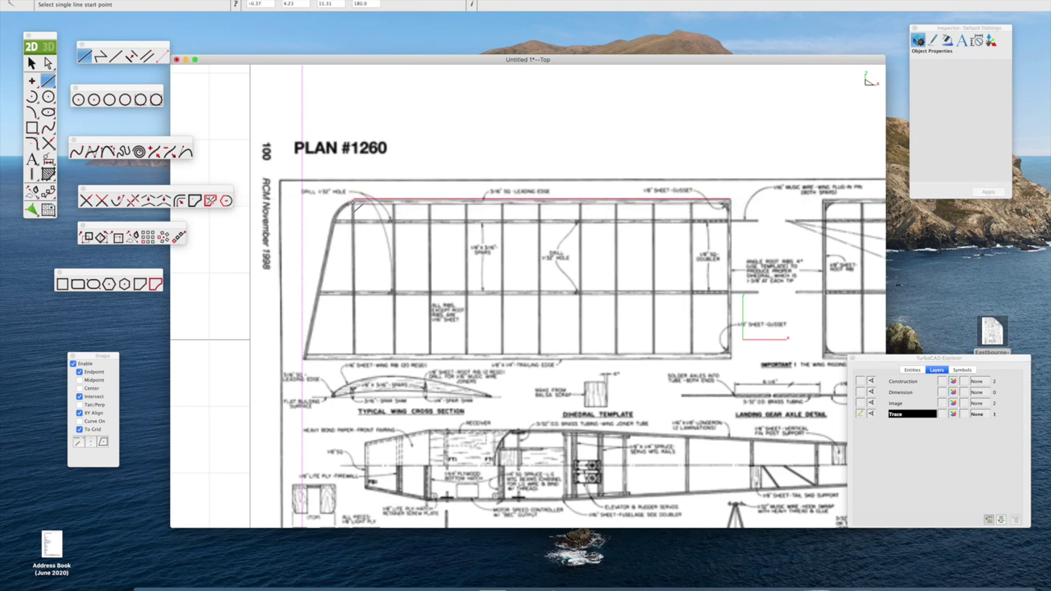
left_click(354, 203)
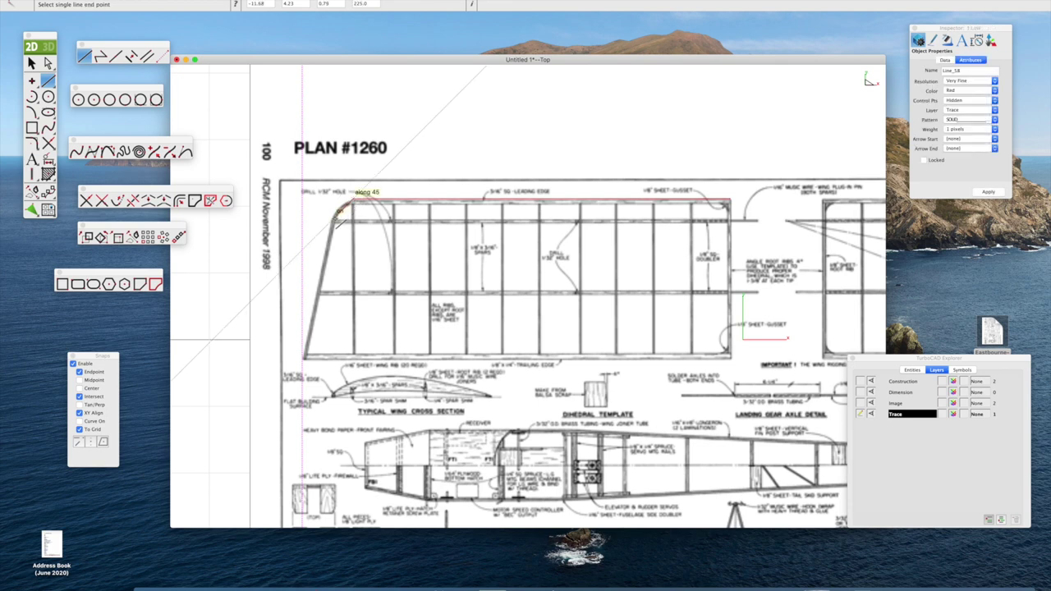
left_click(336, 215)
Complete the wing panel's outline with single lines along the slanted tip, the trailing edge and the root rib, closing at the leading edge.
left_click(333, 218)
left_click(305, 360)
left_click(306, 359)
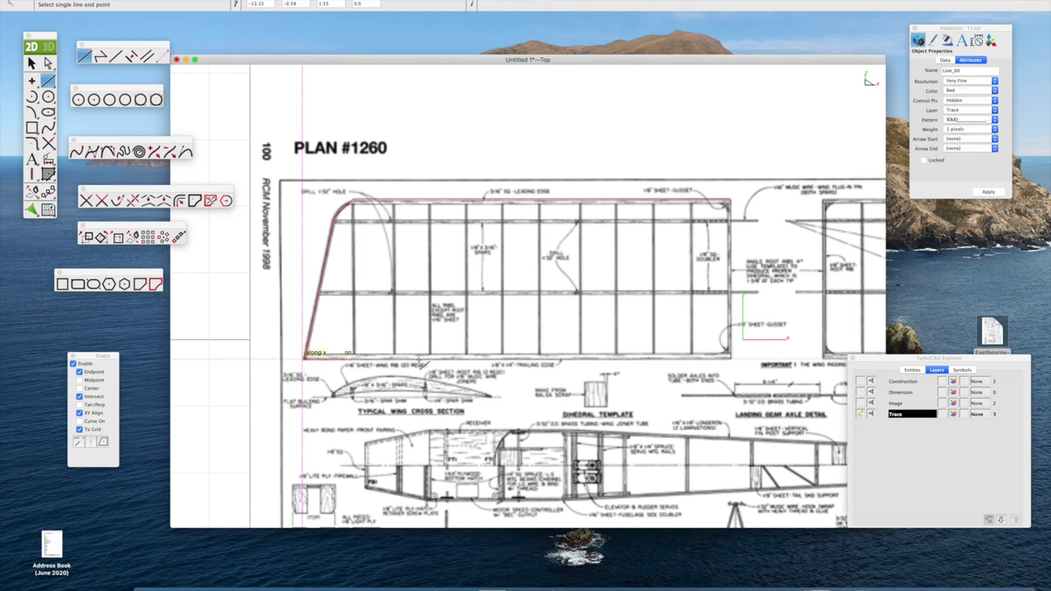
left_click(731, 358)
left_click(731, 358)
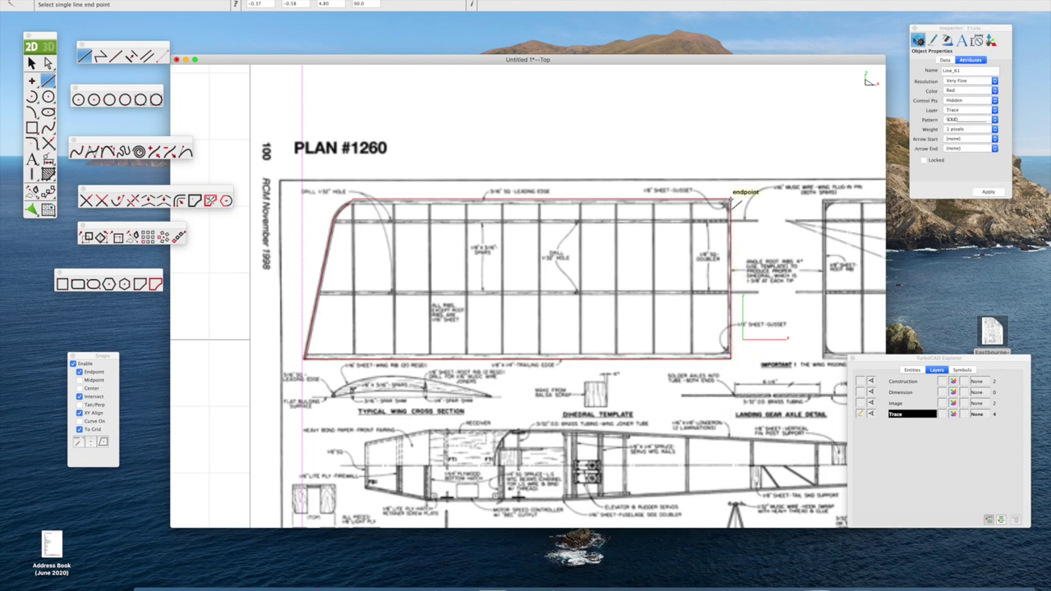
left_click(731, 199)
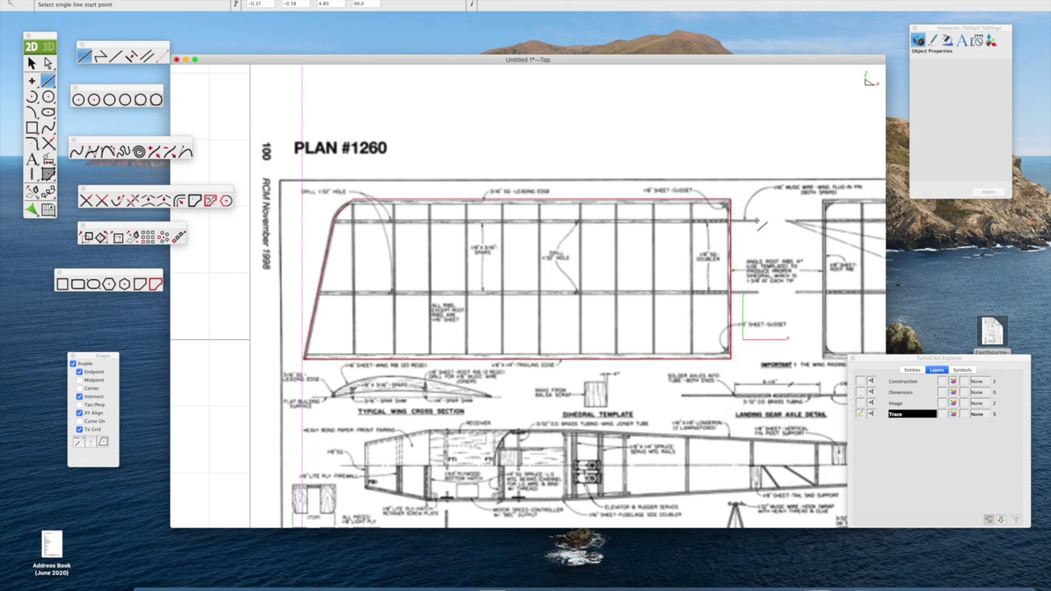
Trace the panel's two spars with horizontal lines about 12.7 and 13.2 long, from the ends protruding past the root to the tip.
left_click(756, 220)
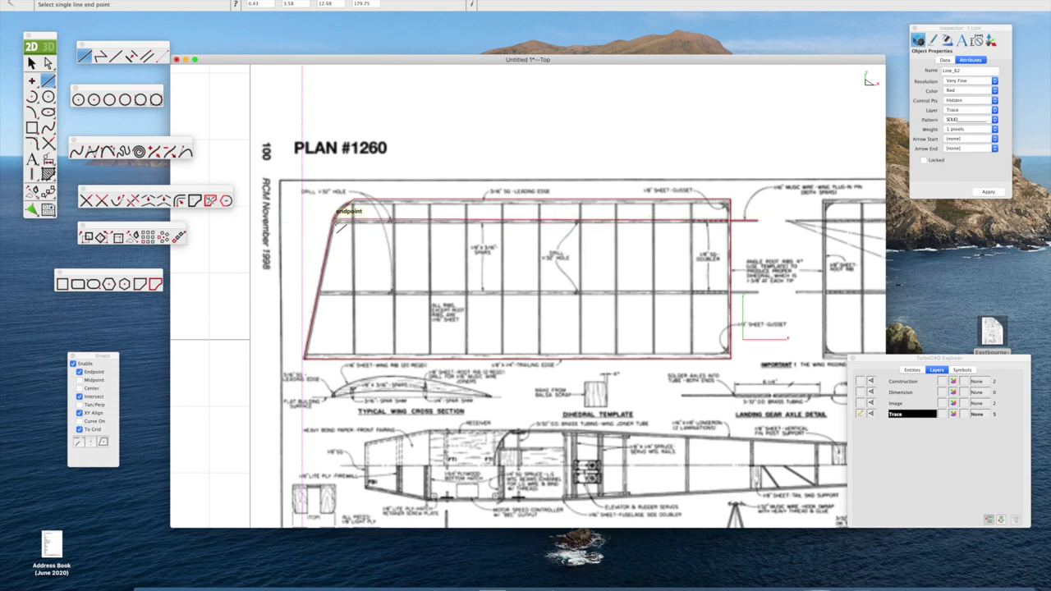
left_click(338, 220)
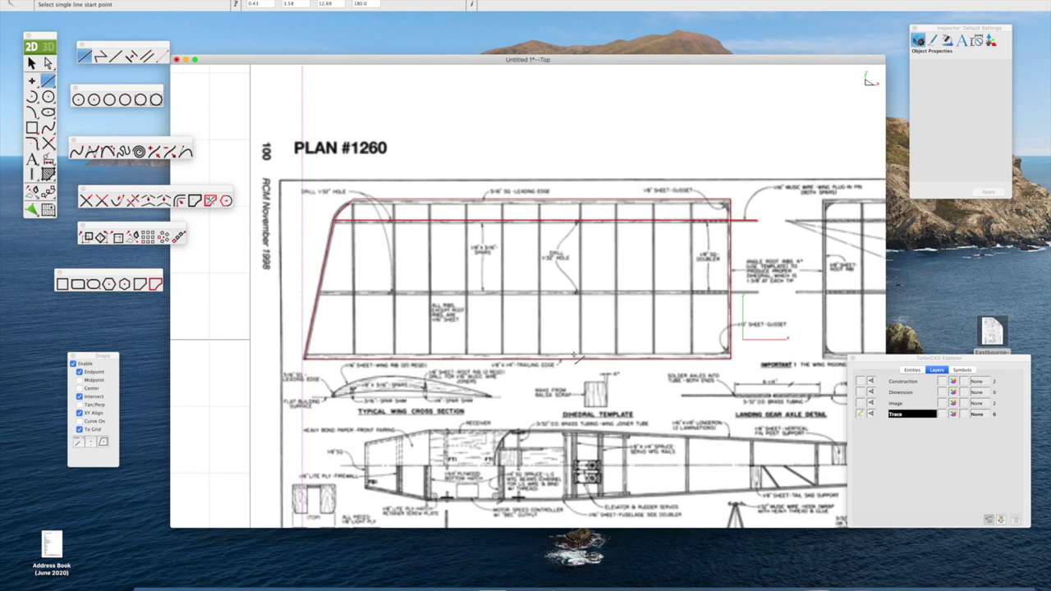
left_click(756, 292)
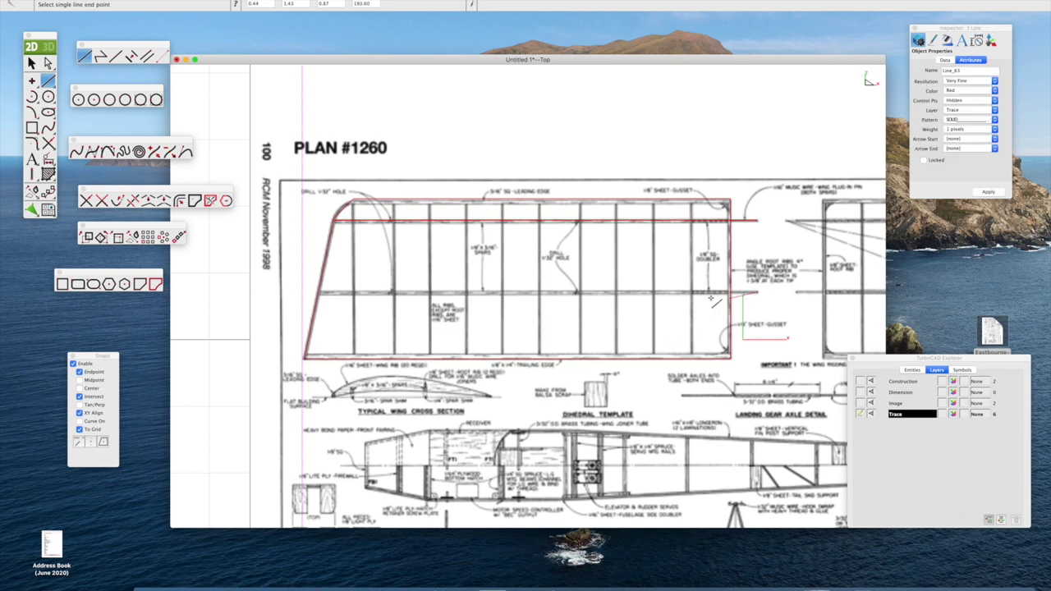
left_click(324, 301)
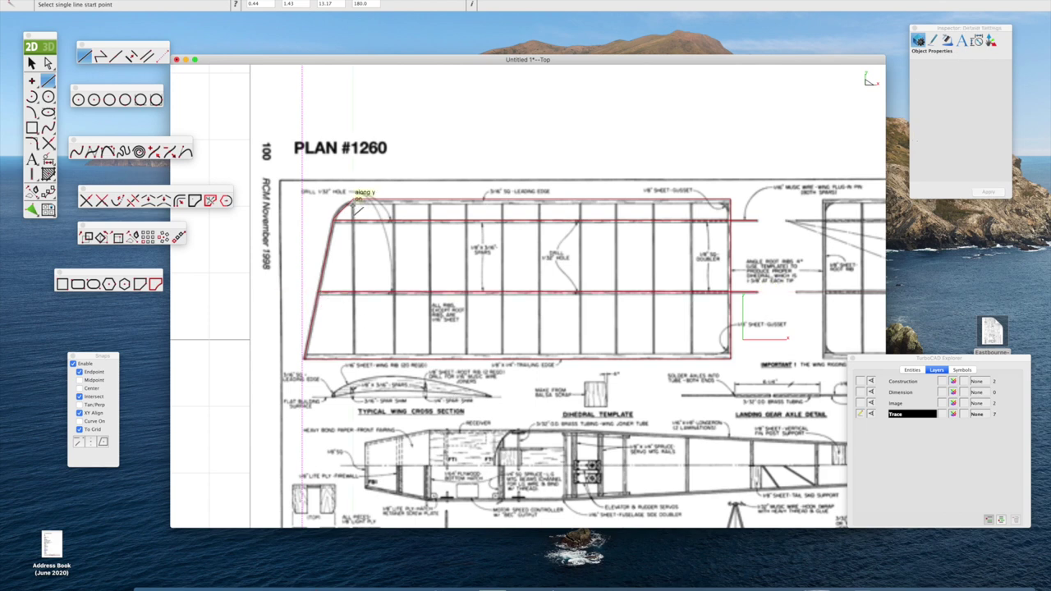
Trace every other rib from the wing tip with five vertical lines about 4.6 to 4.8 long between the leading and trailing edges.
left_click(355, 204)
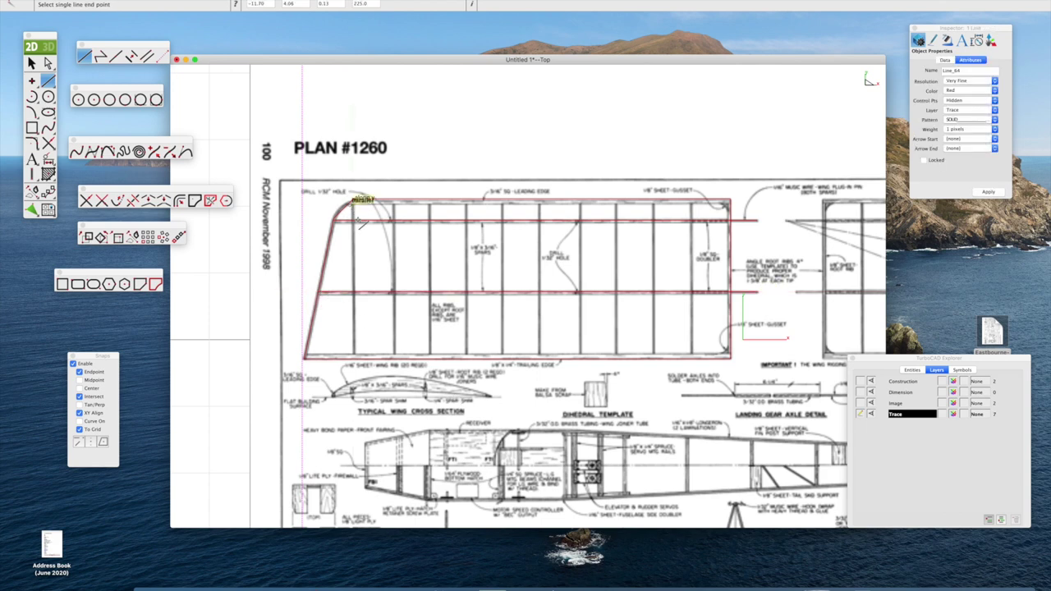
left_click(355, 356)
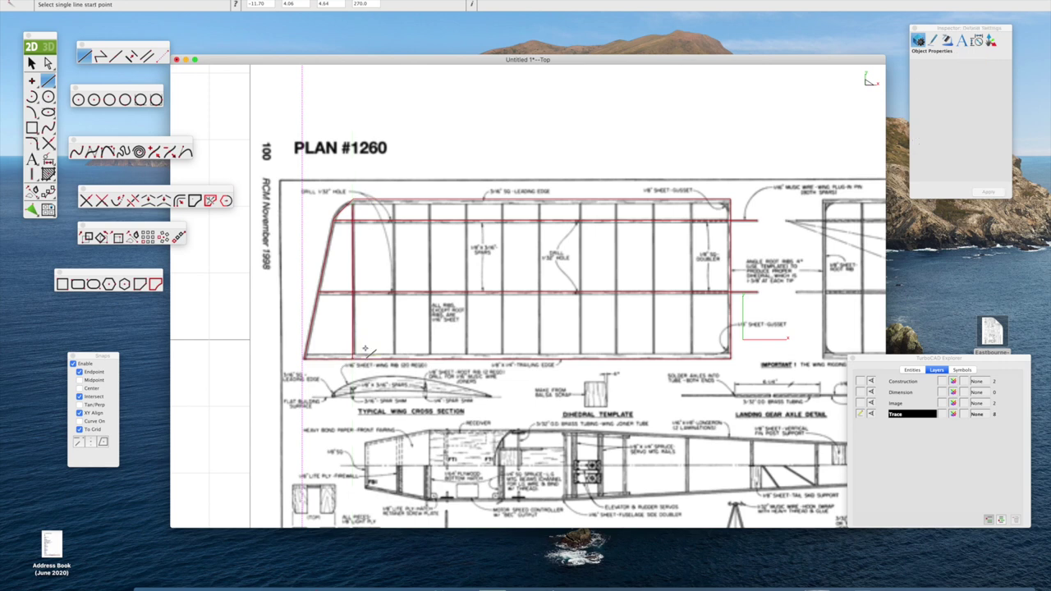
left_click(428, 202)
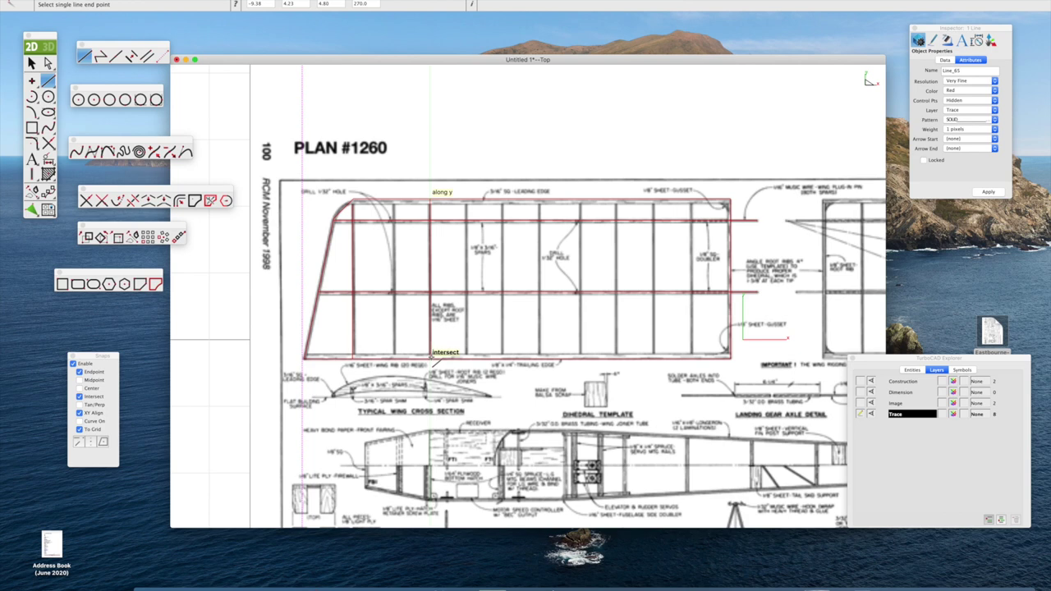
left_click(429, 358)
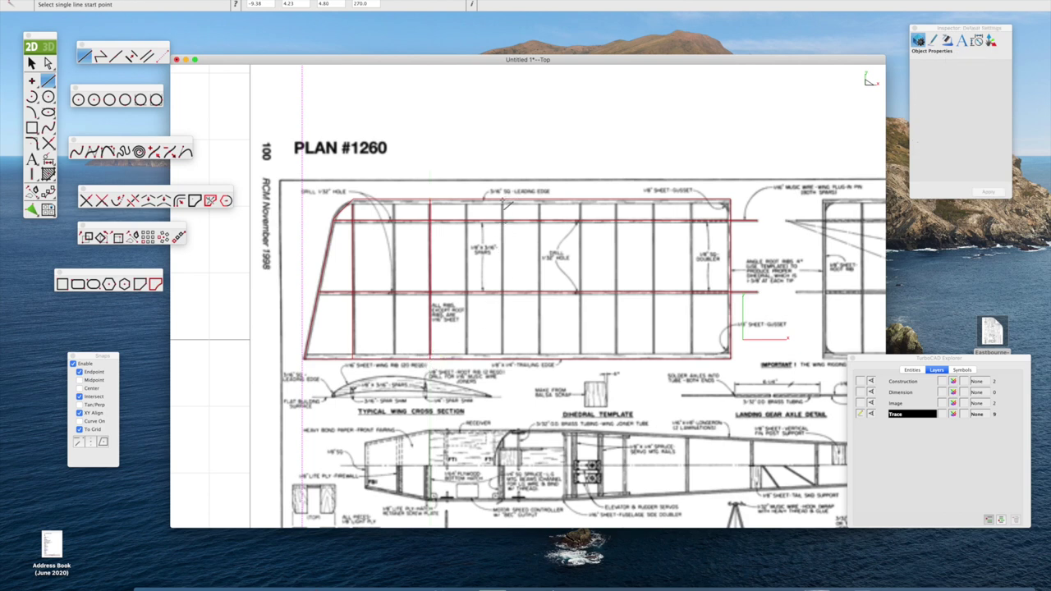
left_click(502, 202)
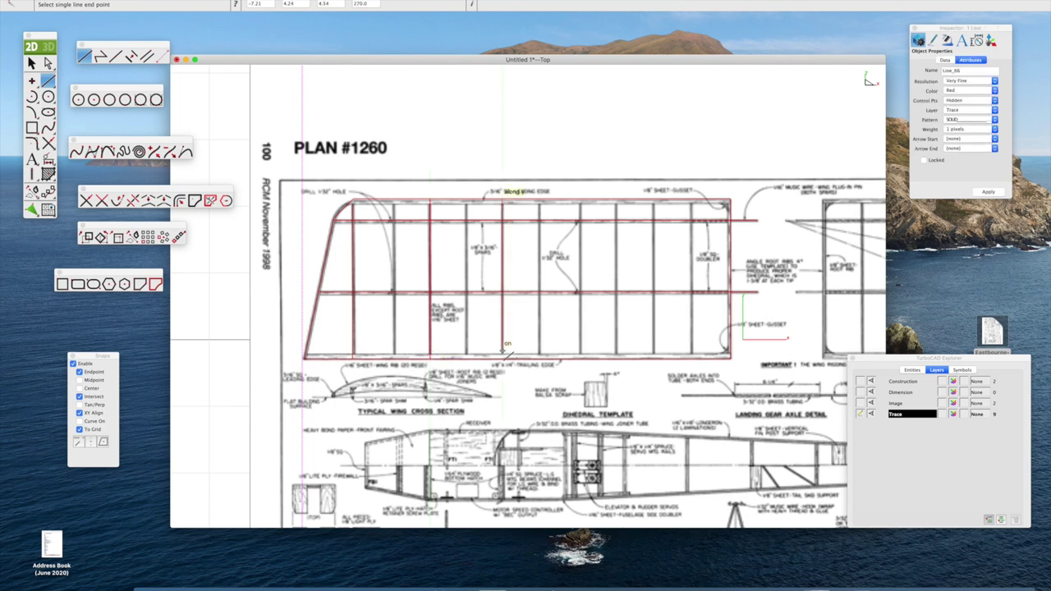
left_click(503, 356)
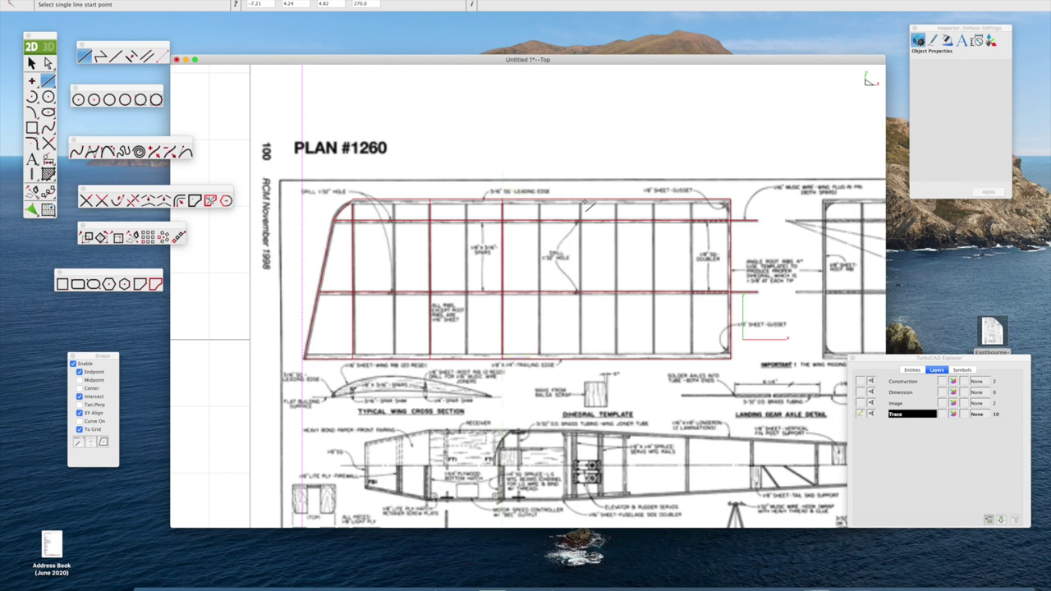
left_click(580, 202)
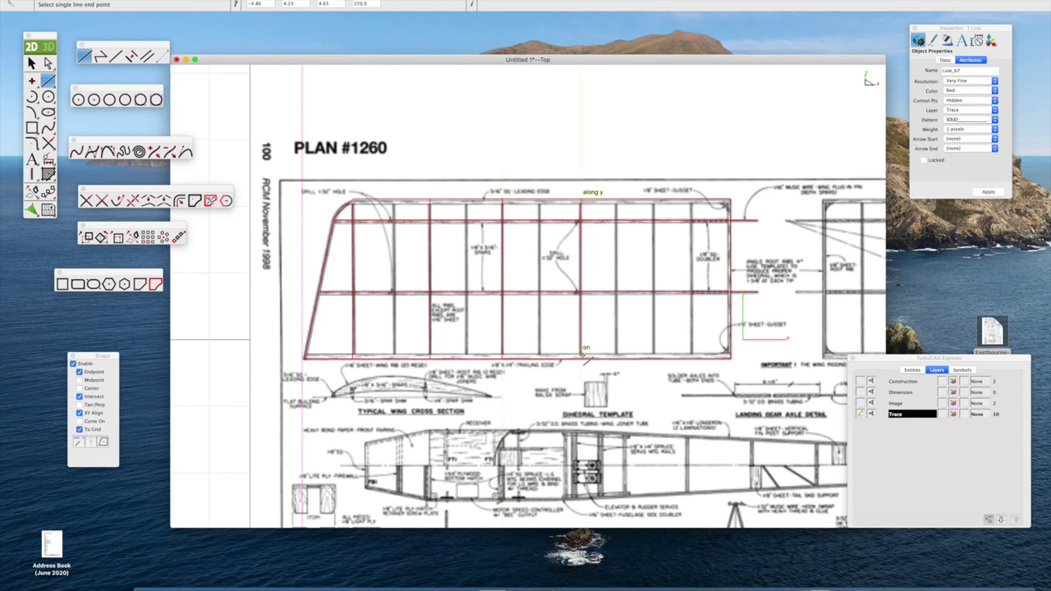
left_click(580, 357)
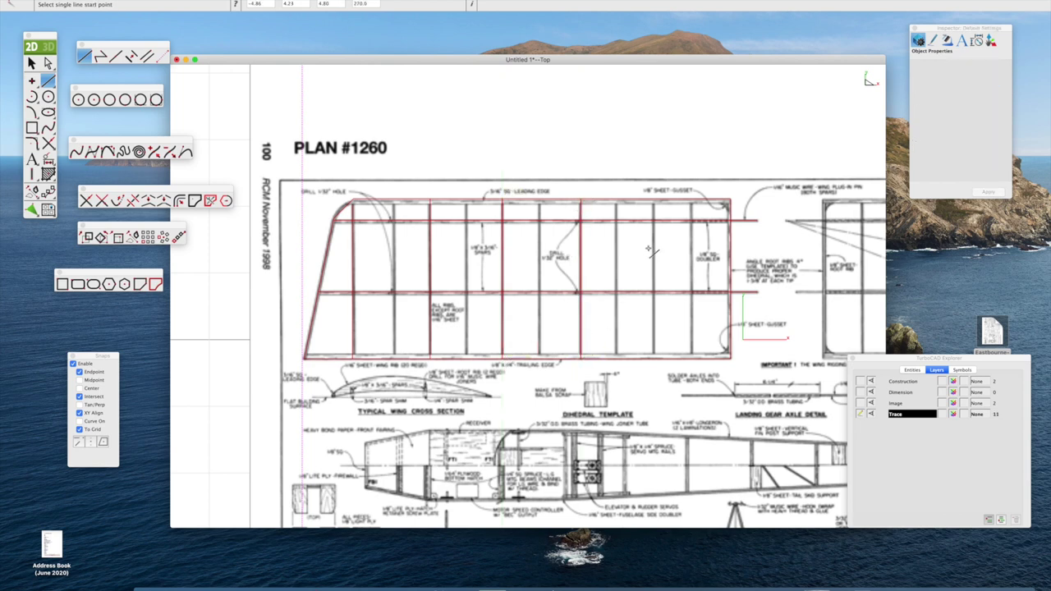
left_click(654, 202)
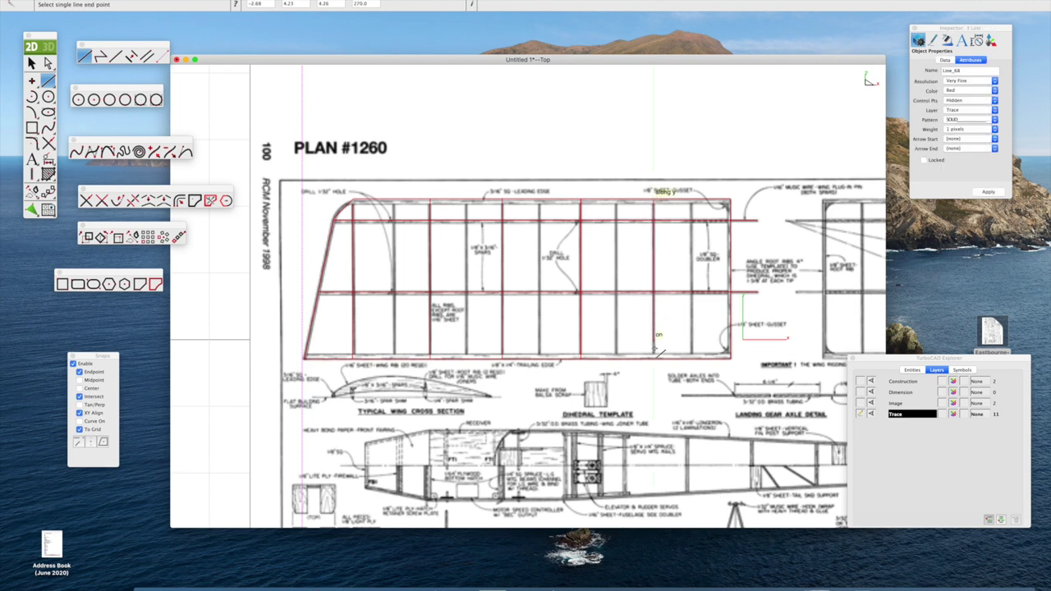
left_click(654, 357)
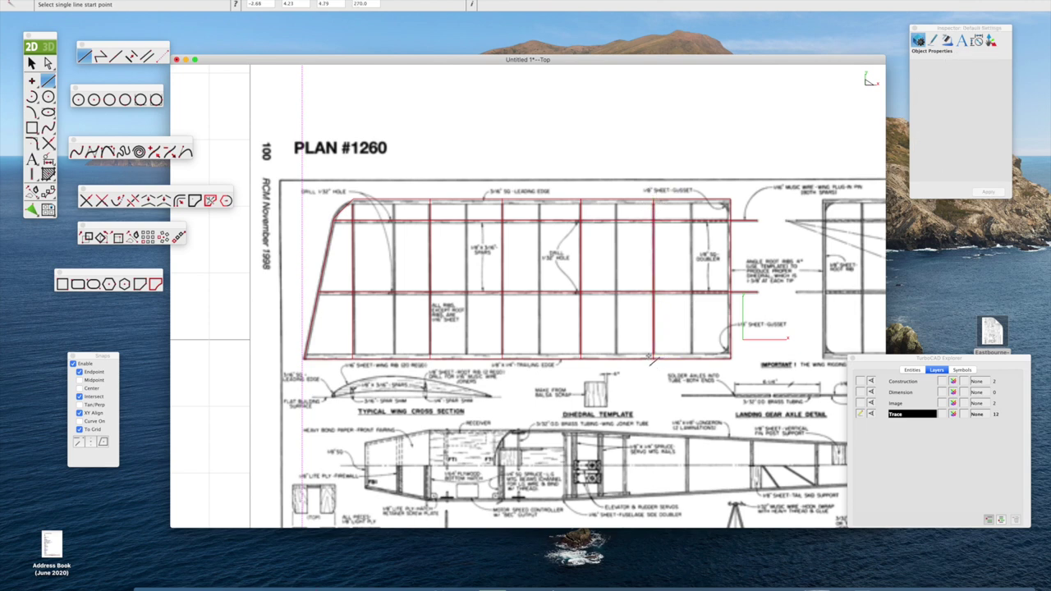
Hide the Image layer and mirror all the traced wing lines across a vertical reference line beyond the wing root.
left_click(873, 403)
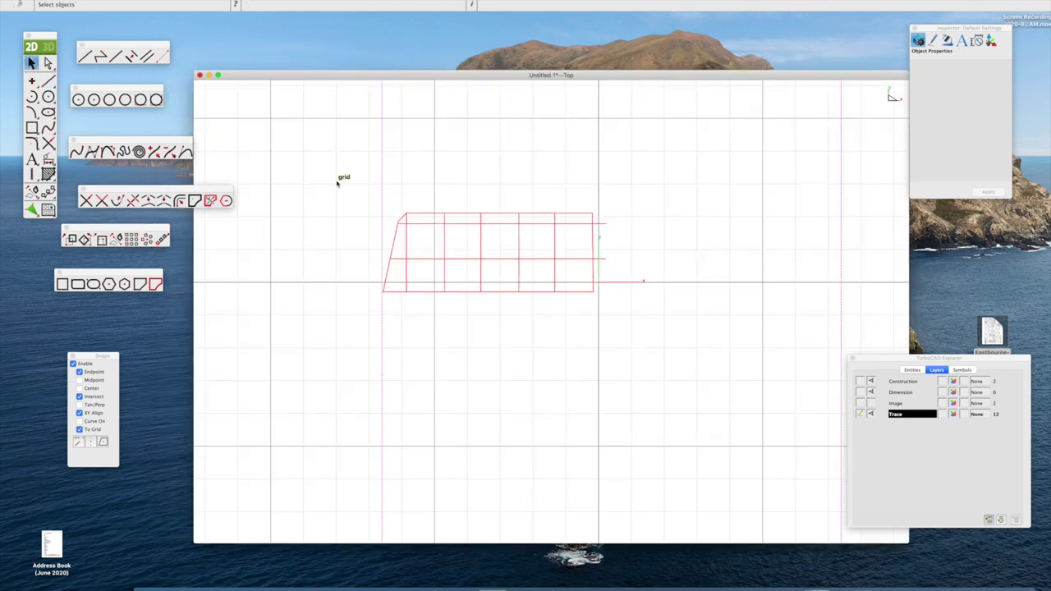
mouse_move(331, 176)
left_mouse_down()
mouse_move(577, 256)
mouse_move(664, 329)
mouse_move(658, 341)
left_mouse_up()
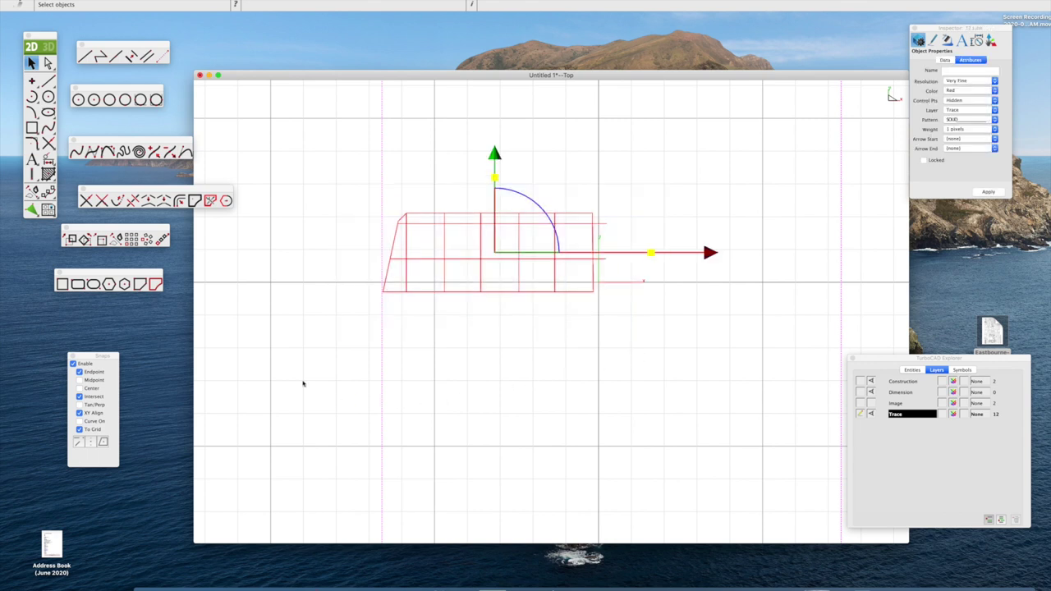
left_click(116, 239)
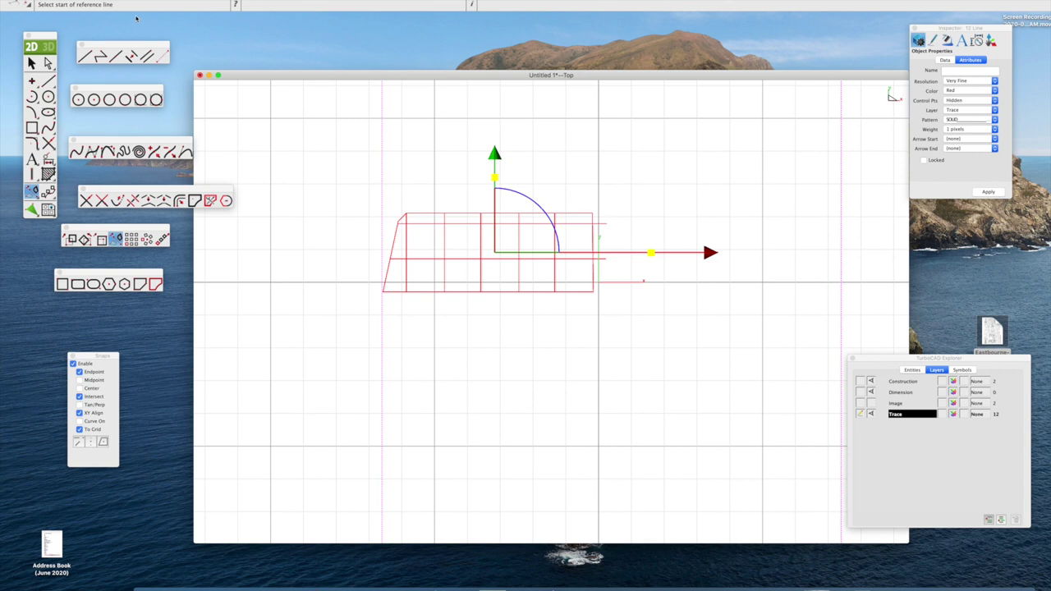
left_click(698, 152)
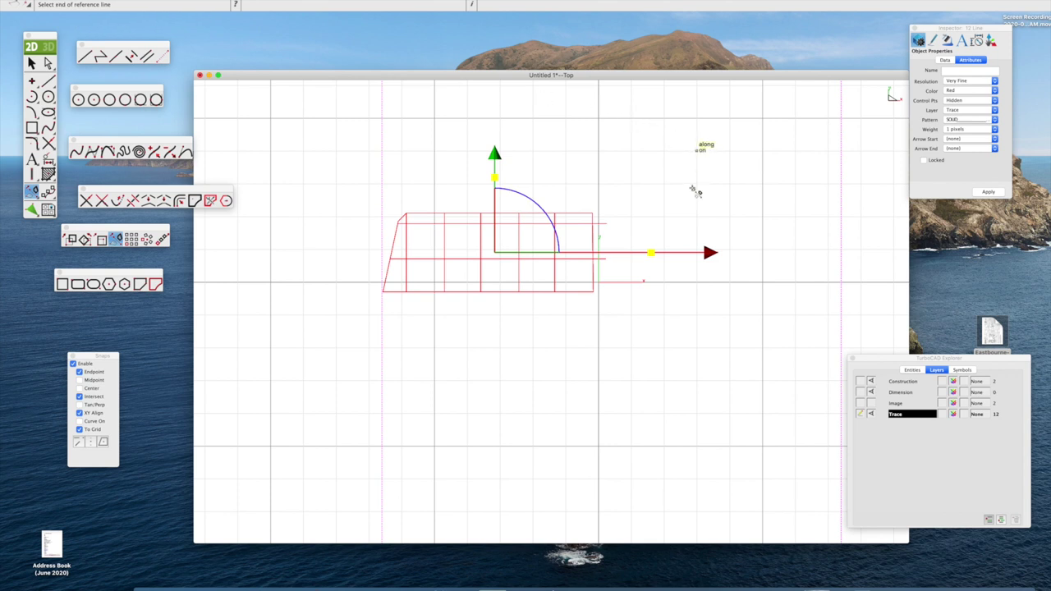
left_click(697, 348)
scroll(676, 326, "down", 5)
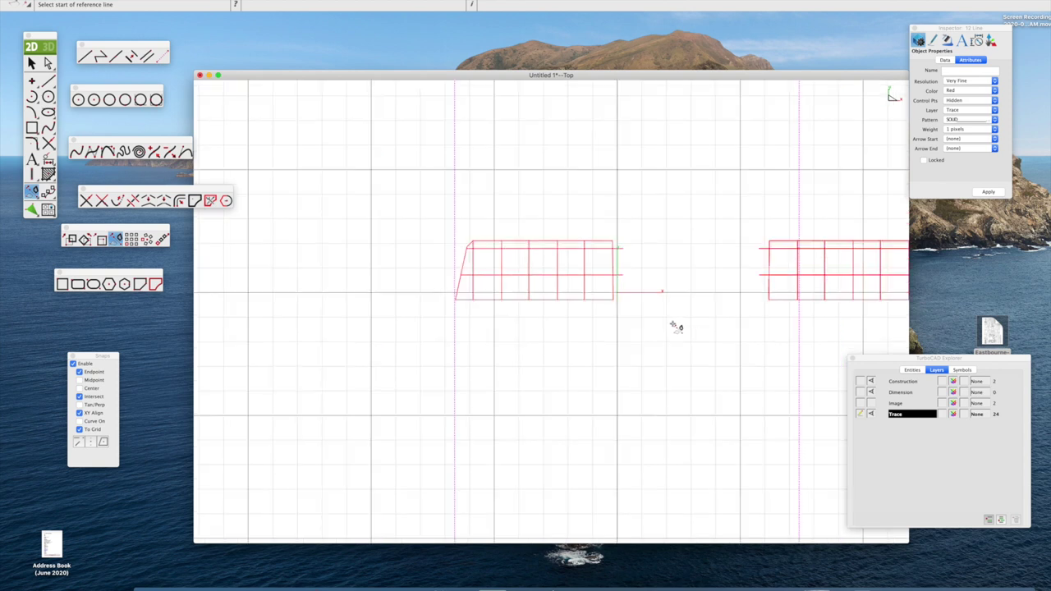
Copy both traced wing panels, paste them, and place the duplicate pair below and to the left of the originals.
left_click(32, 63)
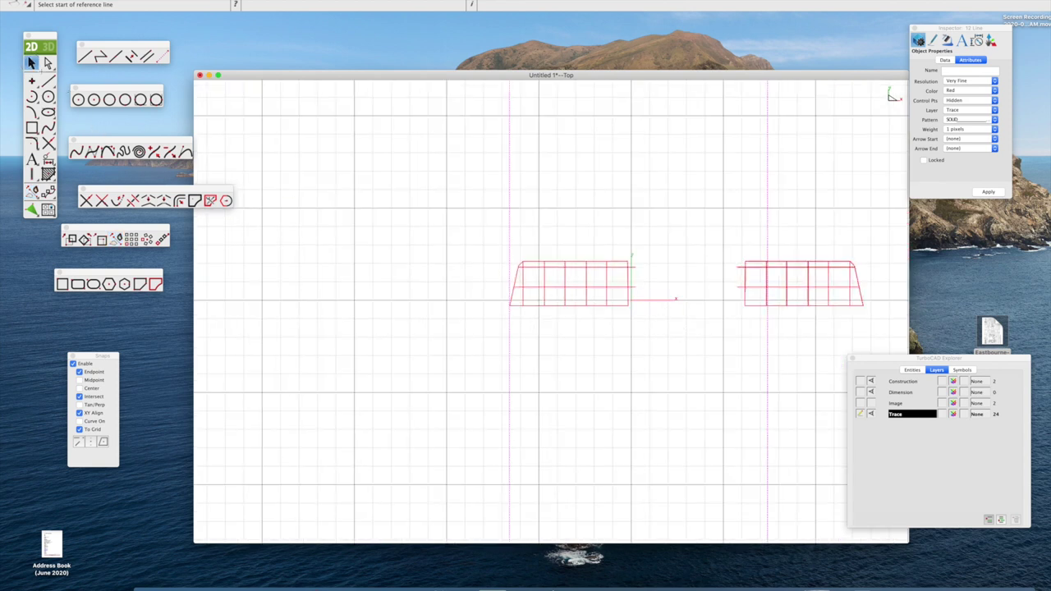
mouse_move(475, 230)
left_mouse_down()
mouse_move(741, 277)
mouse_move(887, 343)
mouse_move(887, 332)
mouse_move(875, 335)
left_mouse_up()
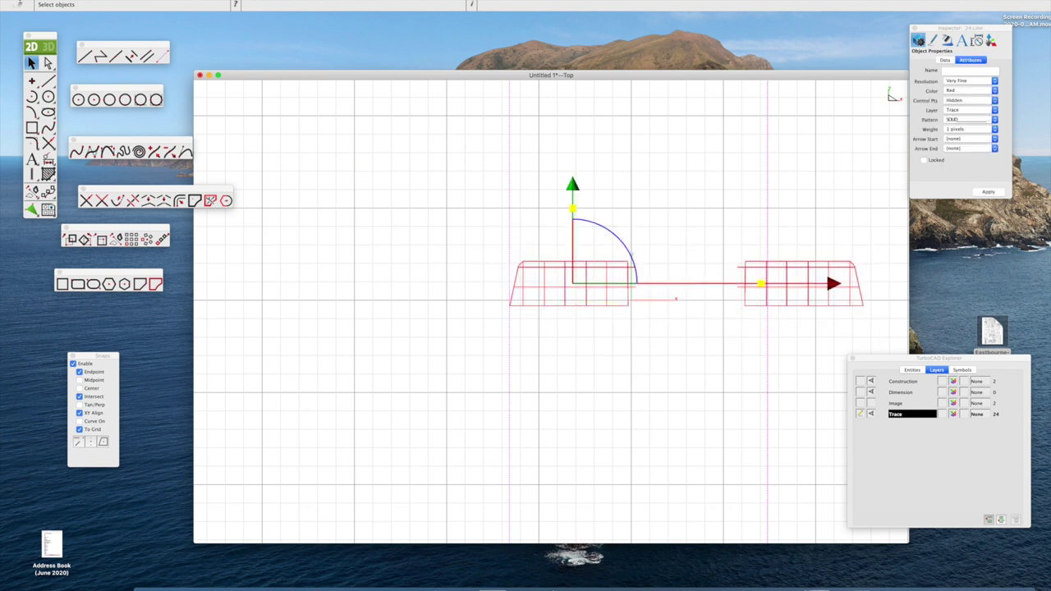
left_click(142, 2)
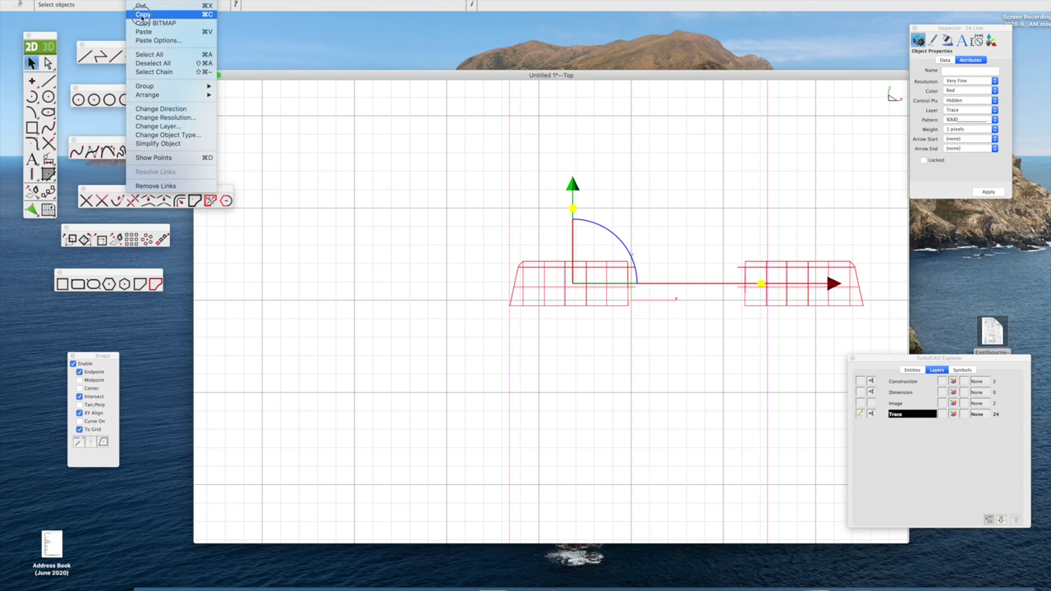
left_click(142, 15)
left_click(141, 1)
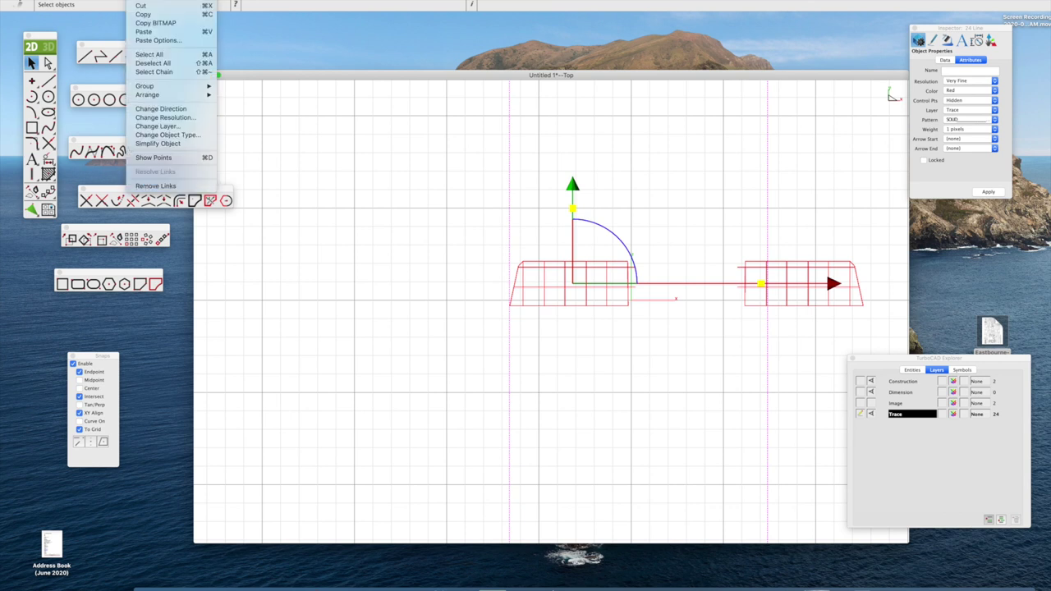
left_click(143, 31)
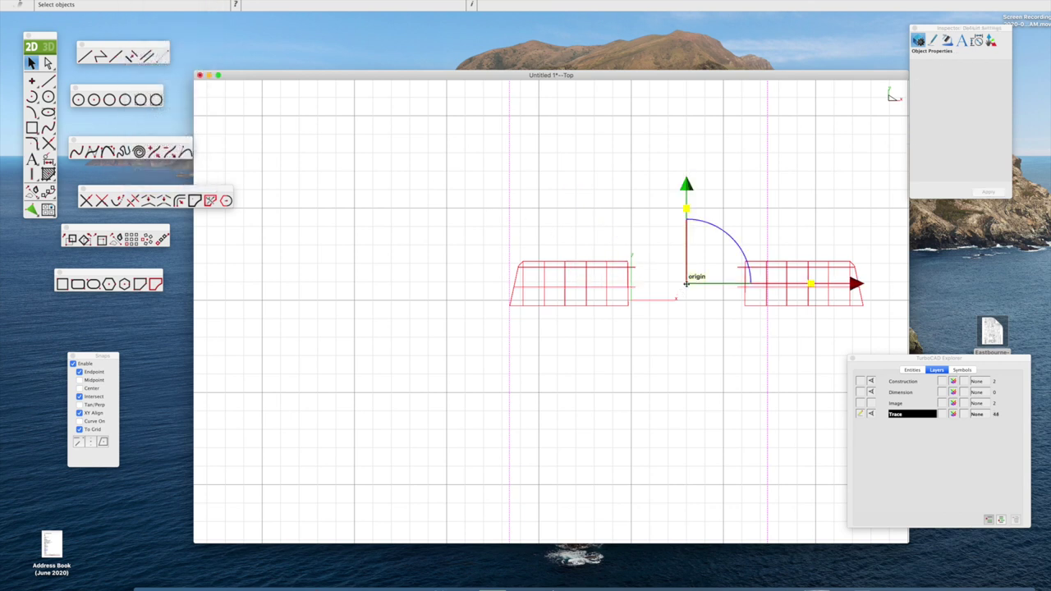
left_click(557, 392)
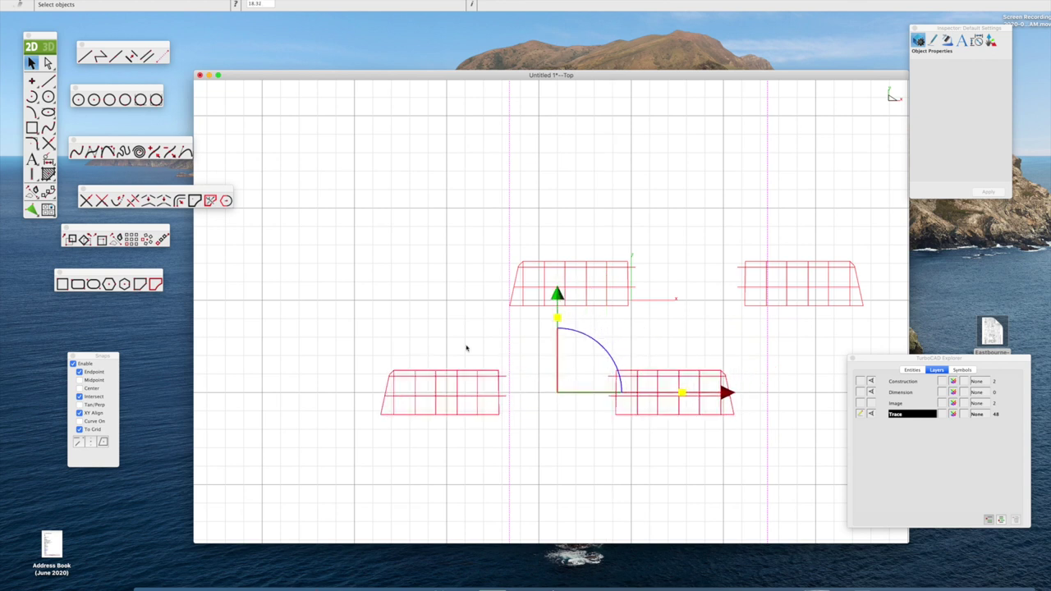
Delete the original pair of wing panels above the pasted copies, removing their dependencies too.
left_click(394, 264)
left_click_drag(450, 229, 894, 319)
key("Delete")
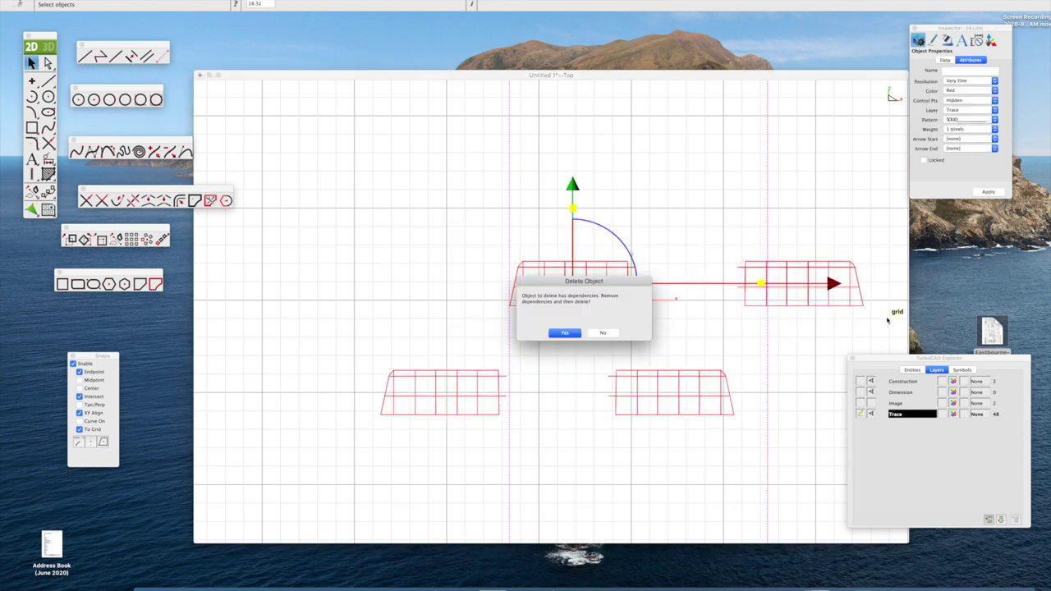
left_click(569, 334)
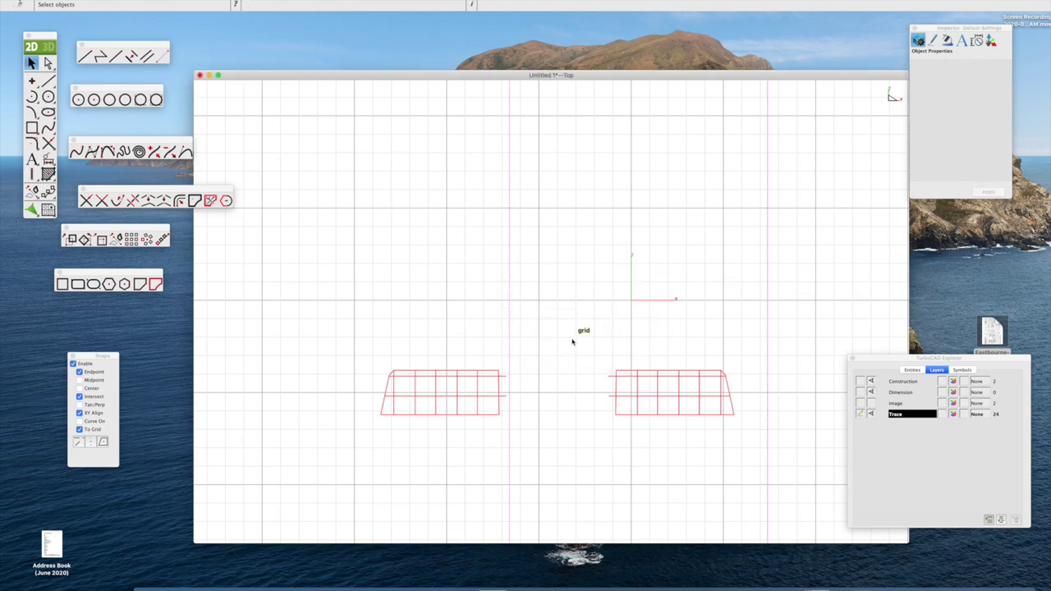
Move the right-hand wing panel about 26 units so it sits directly below the left-hand panel.
scroll(575, 373, "down", 1)
scroll(577, 372, "up", 3)
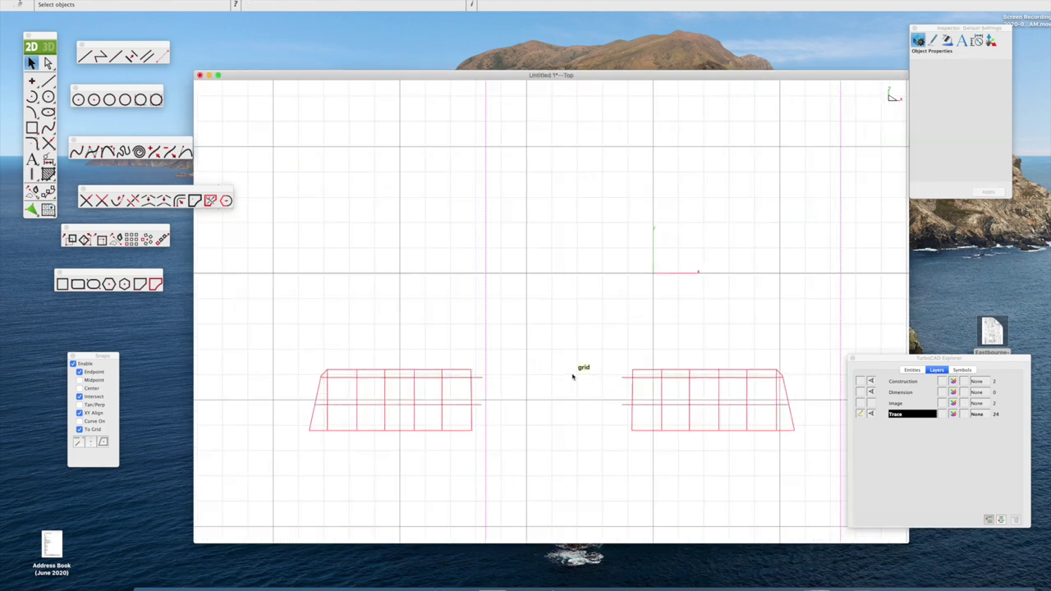
middle_click_drag(567, 398, 549, 225)
left_click_drag(574, 182, 807, 292)
left_click_drag(691, 230, 366, 297)
left_click(439, 425)
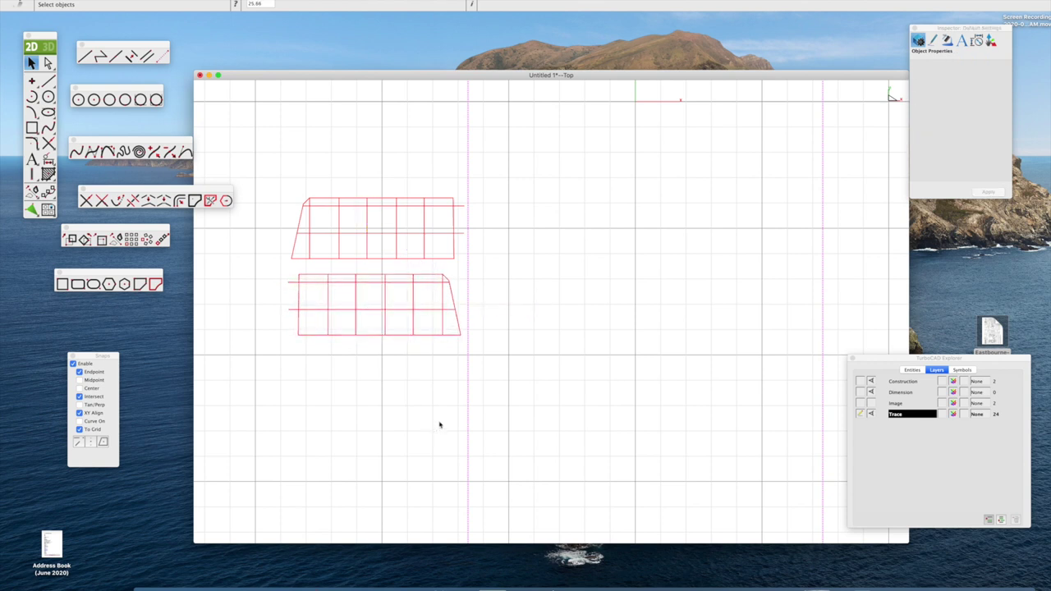
Try to move both stacked wing panels away from the plan with the Image layer shown, undoing the move that drags the plan along.
left_click(871, 403)
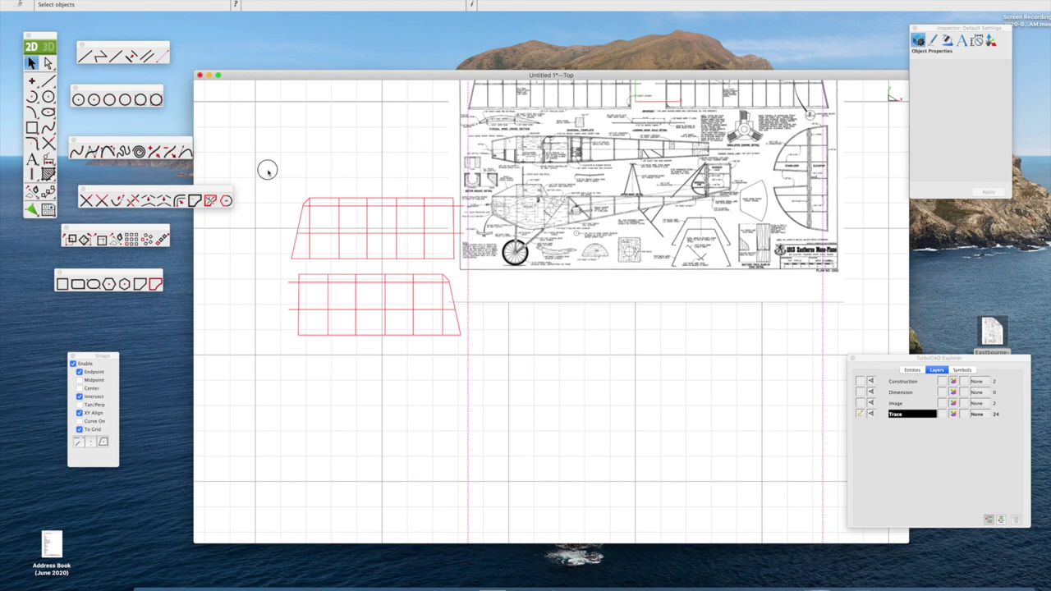
left_click_drag(265, 170, 505, 398)
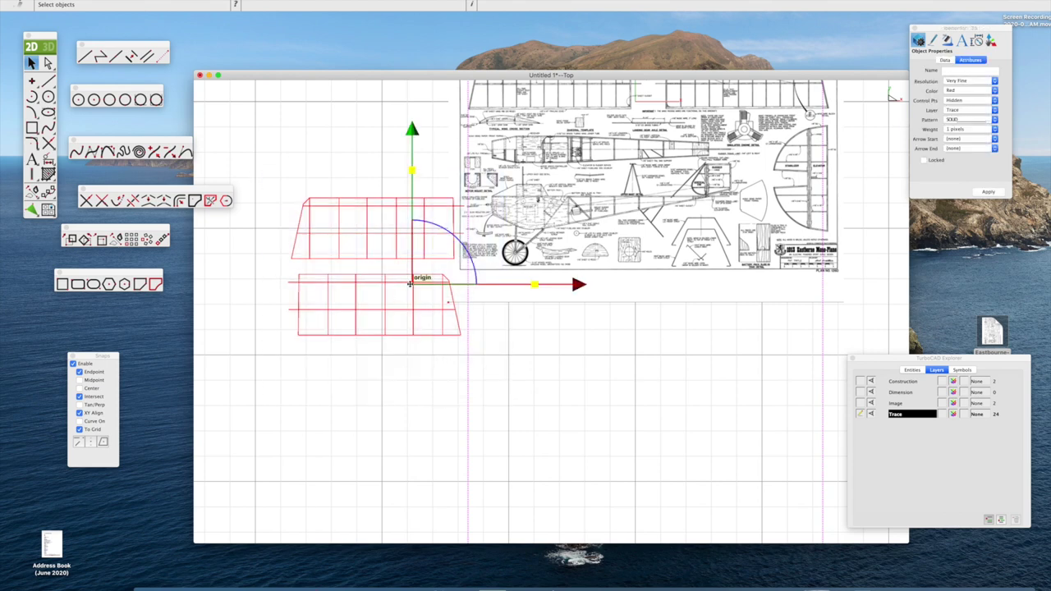
mouse_move(413, 283)
left_mouse_down()
mouse_move(371, 276)
mouse_move(398, 280)
left_mouse_up()
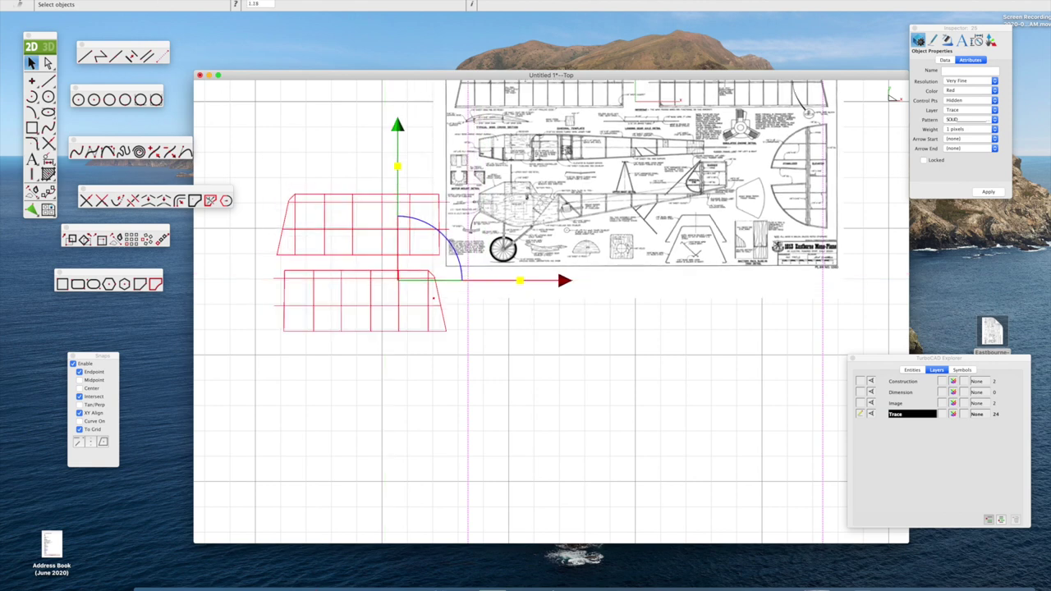
left_click(138, 0)
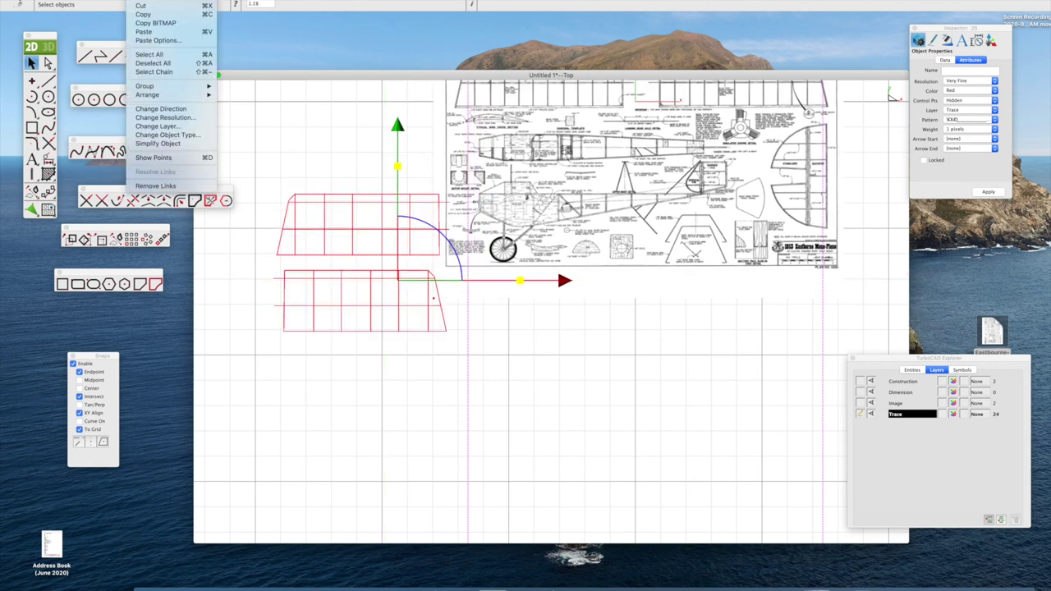
left_click(142, 1)
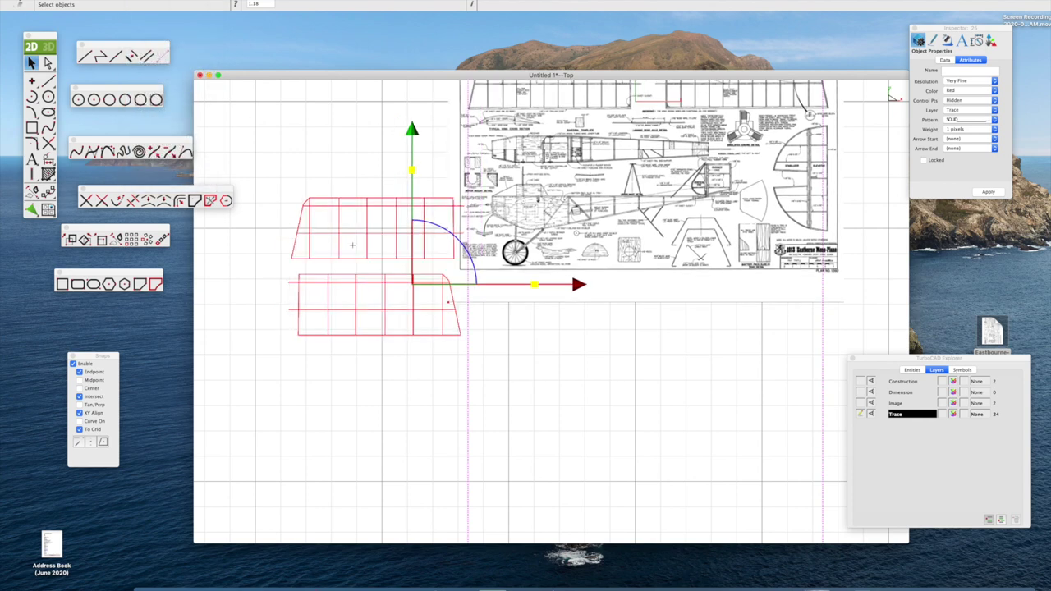
left_click(418, 363)
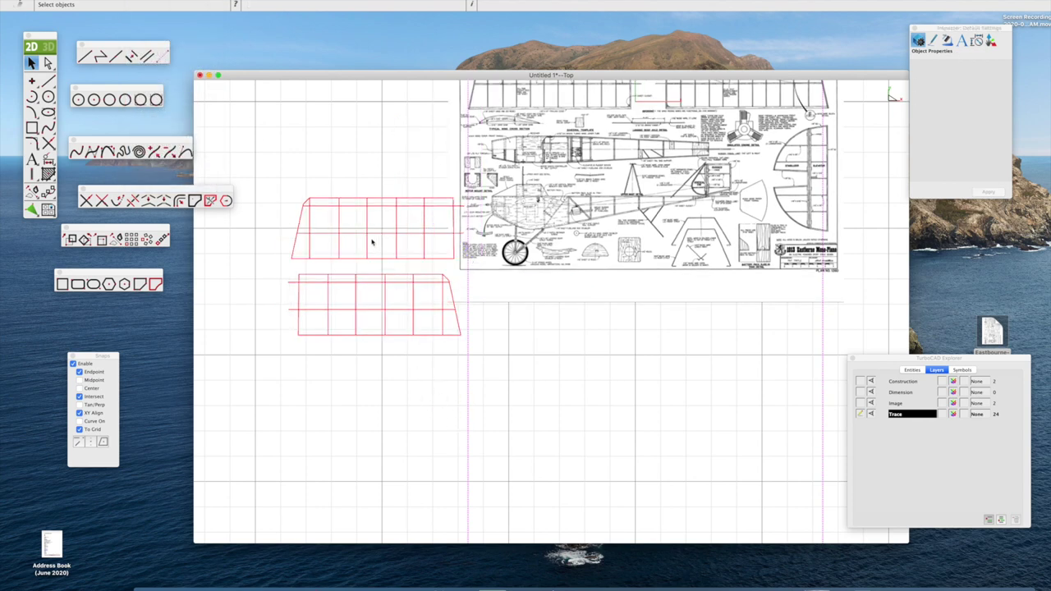
left_click_drag(283, 164, 432, 384)
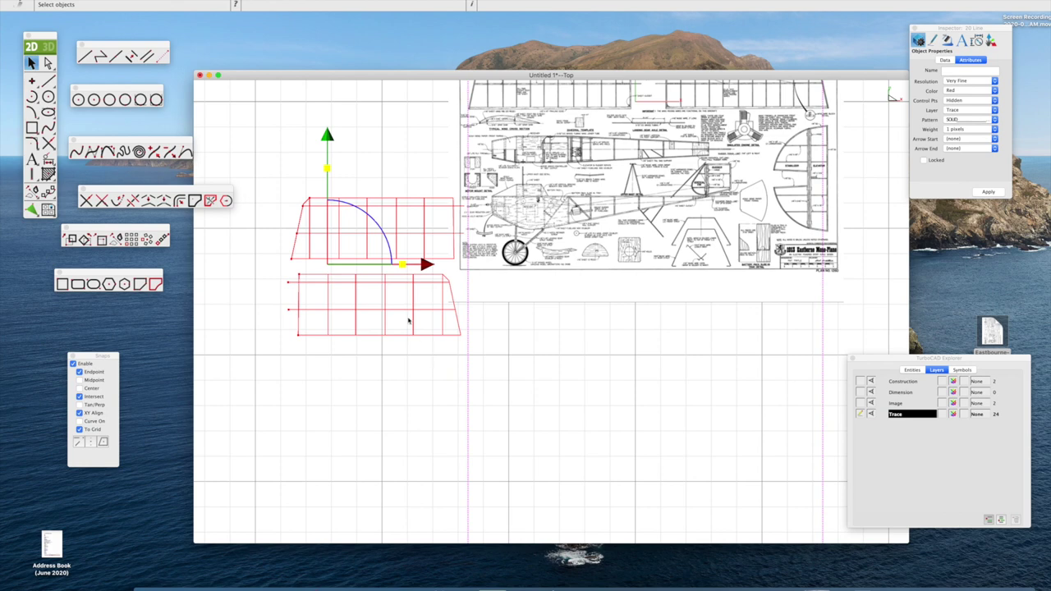
left_click_drag(327, 263, 334, 265)
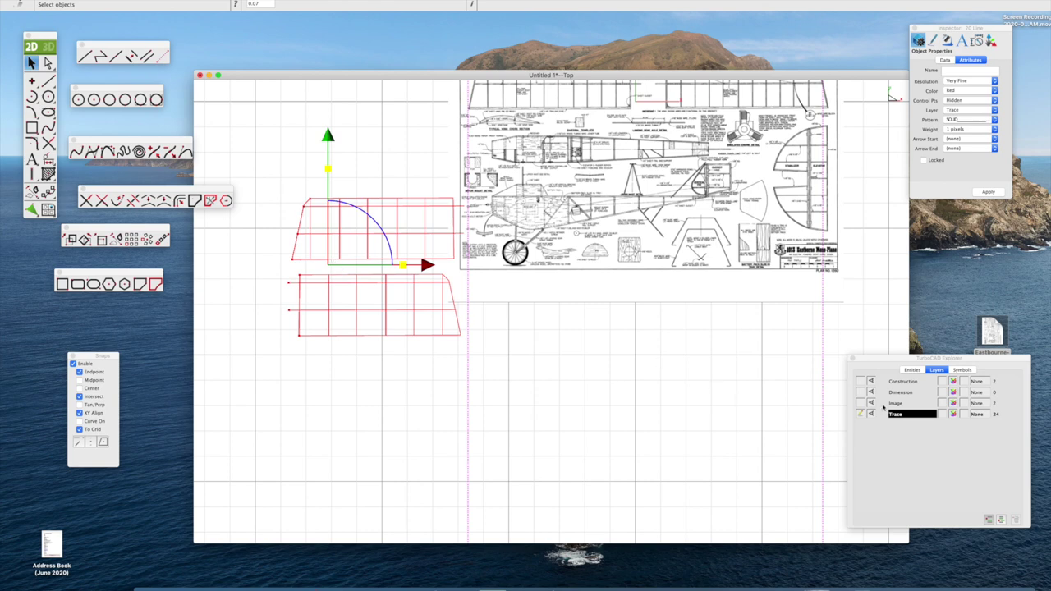
Hide the Image layer, move both wing panels about 8 units down and to the left, and show the layer again.
left_click(872, 403)
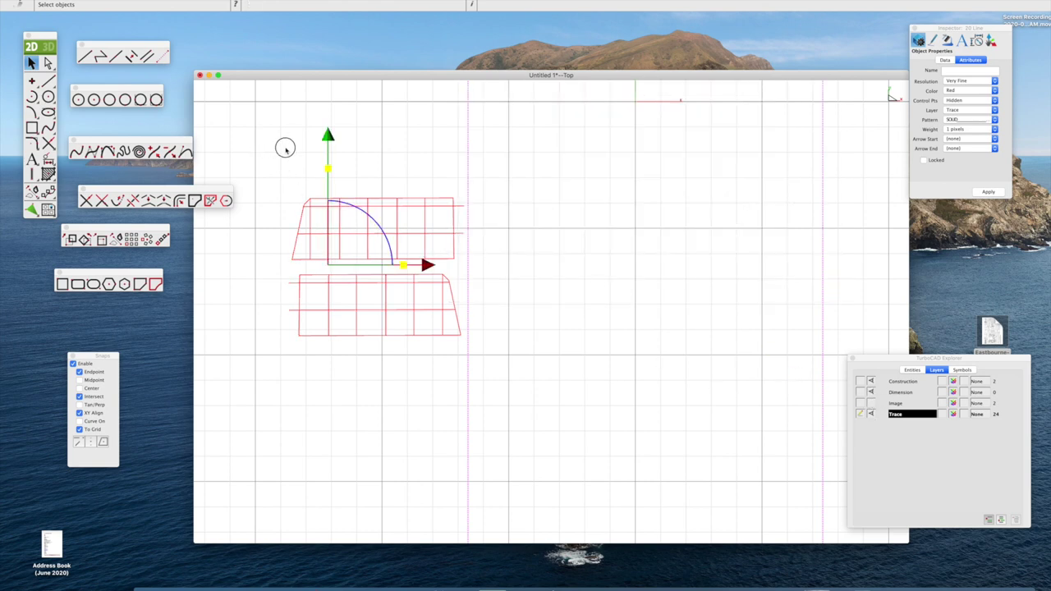
left_click_drag(258, 137, 546, 422)
left_click_drag(379, 266, 322, 351)
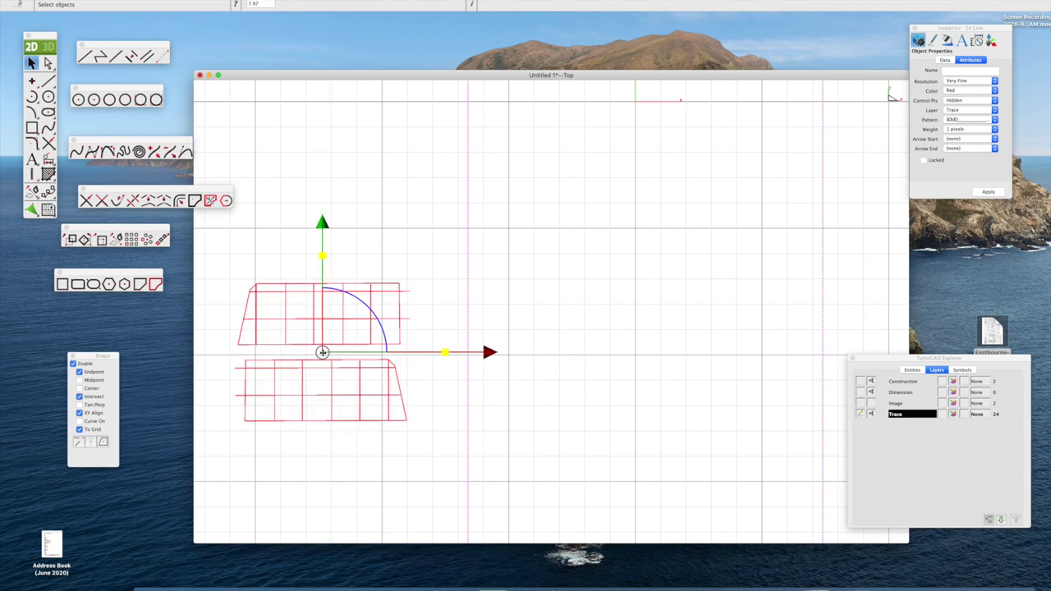
left_click(872, 404)
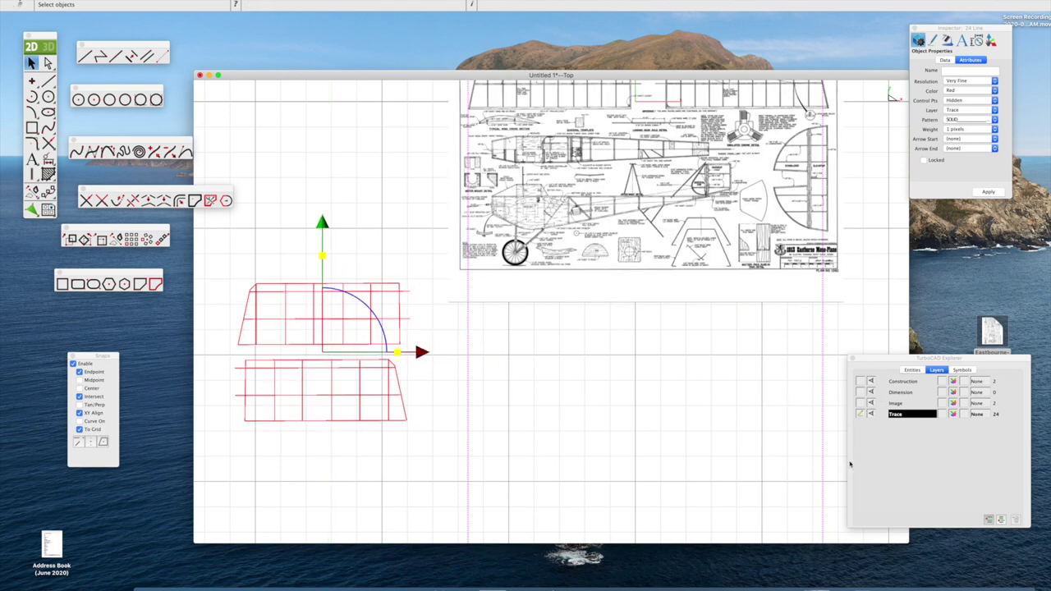
Trace the straight upper edge of the side-view fuselage with a horizontal line about 12.5 long from the rudder post to the cockpit.
scroll(648, 301, "down", 2)
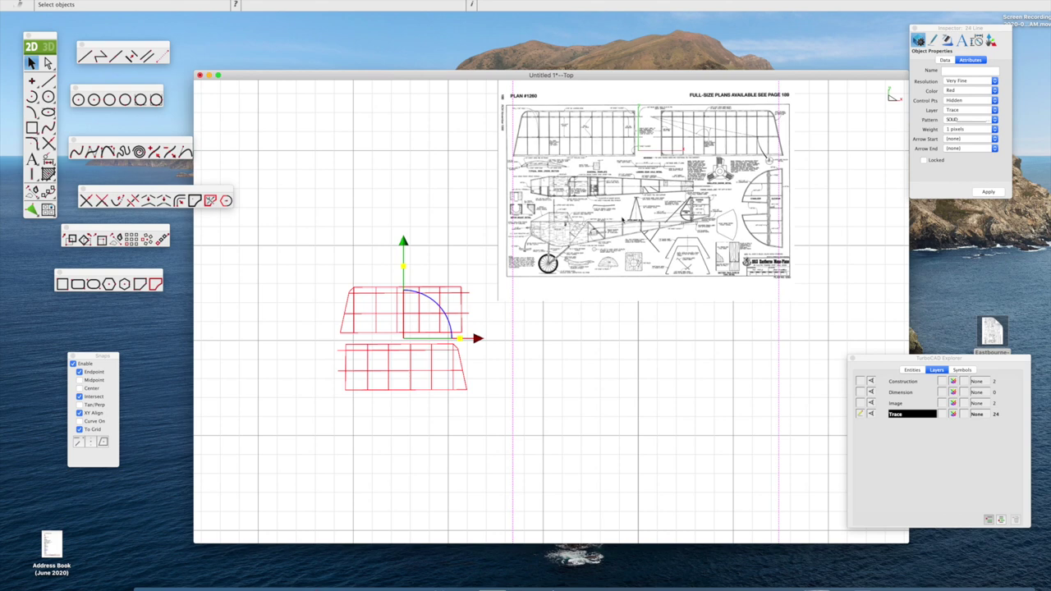
mouse_move(621, 214)
middle_mouse_down()
mouse_move(610, 258)
mouse_move(573, 289)
middle_mouse_up()
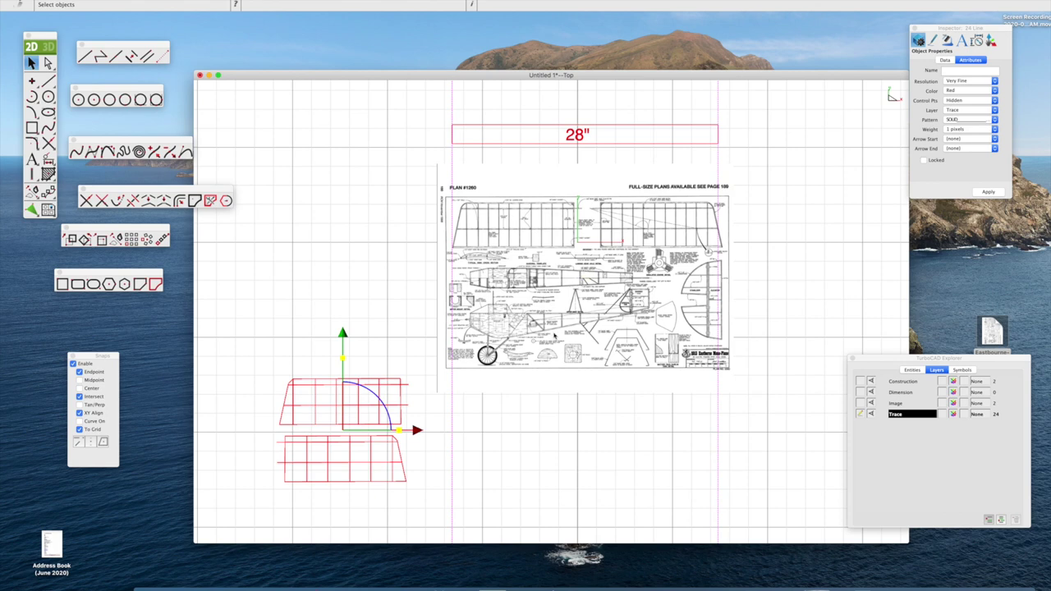
scroll(554, 337, "up", 5)
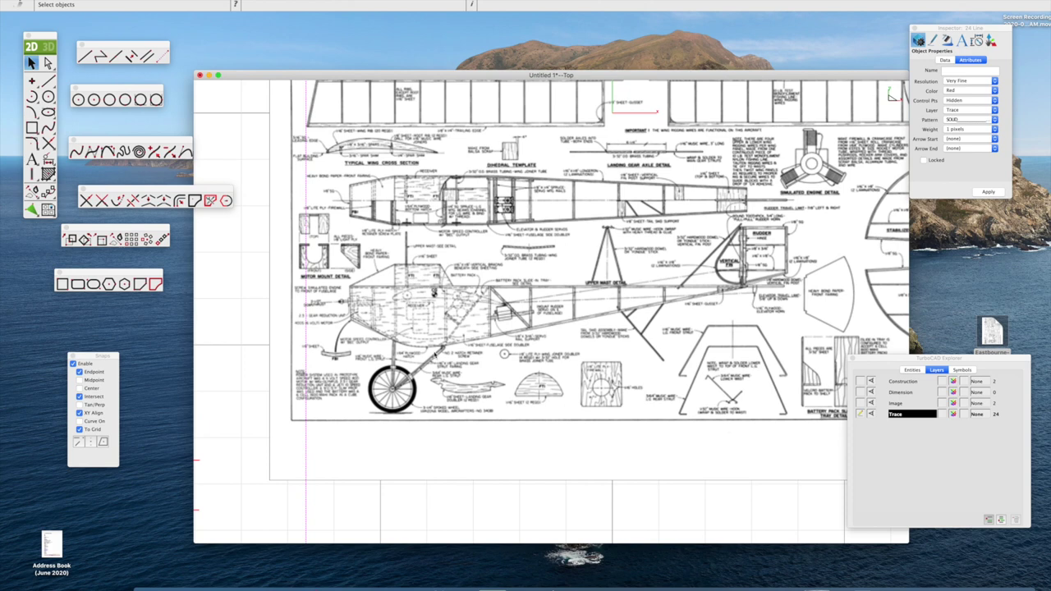
left_click(85, 56)
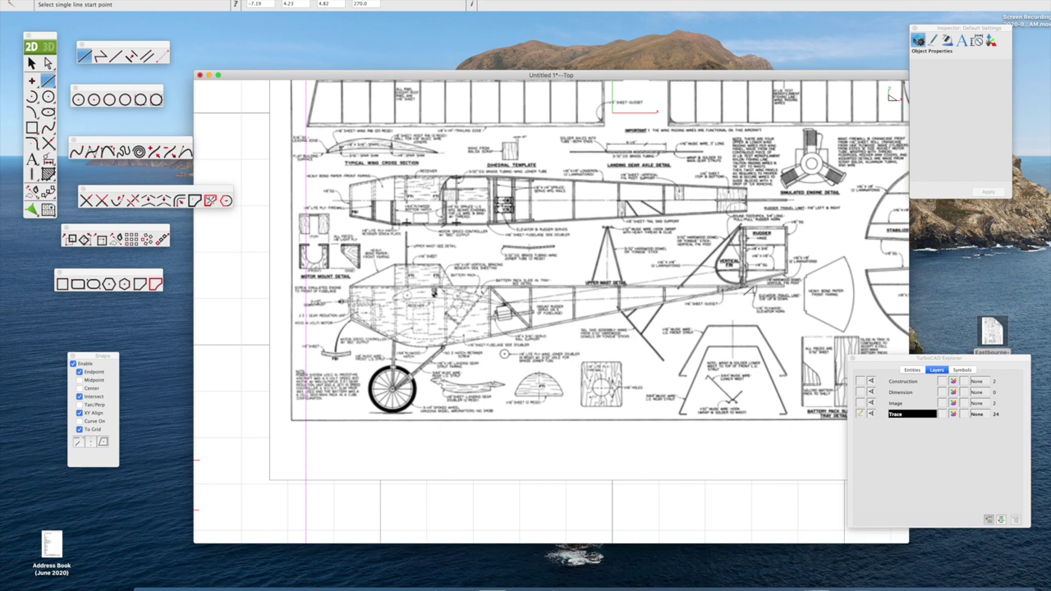
left_click(744, 286)
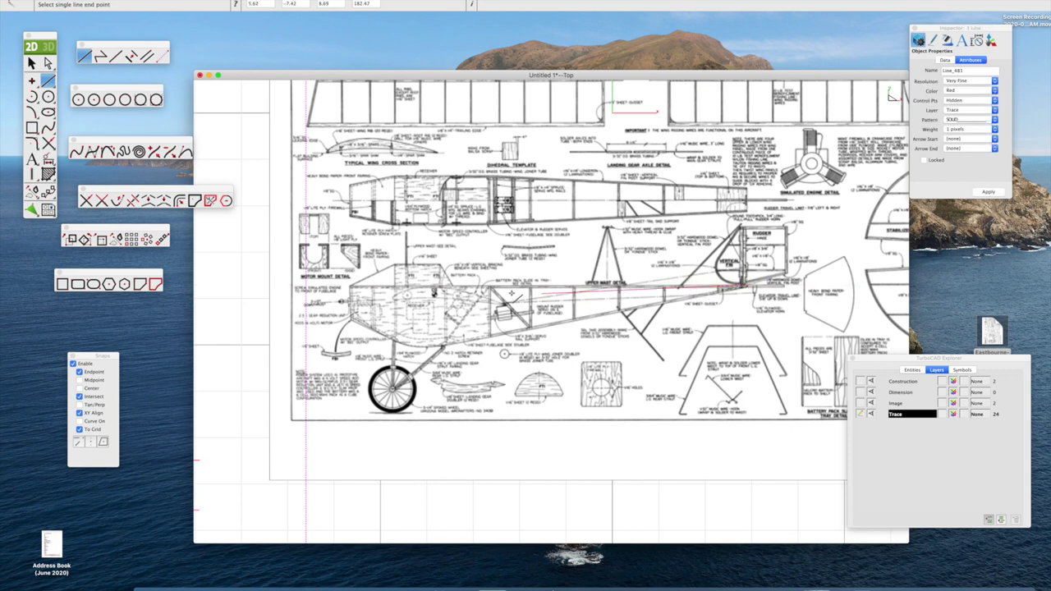
left_click(458, 286)
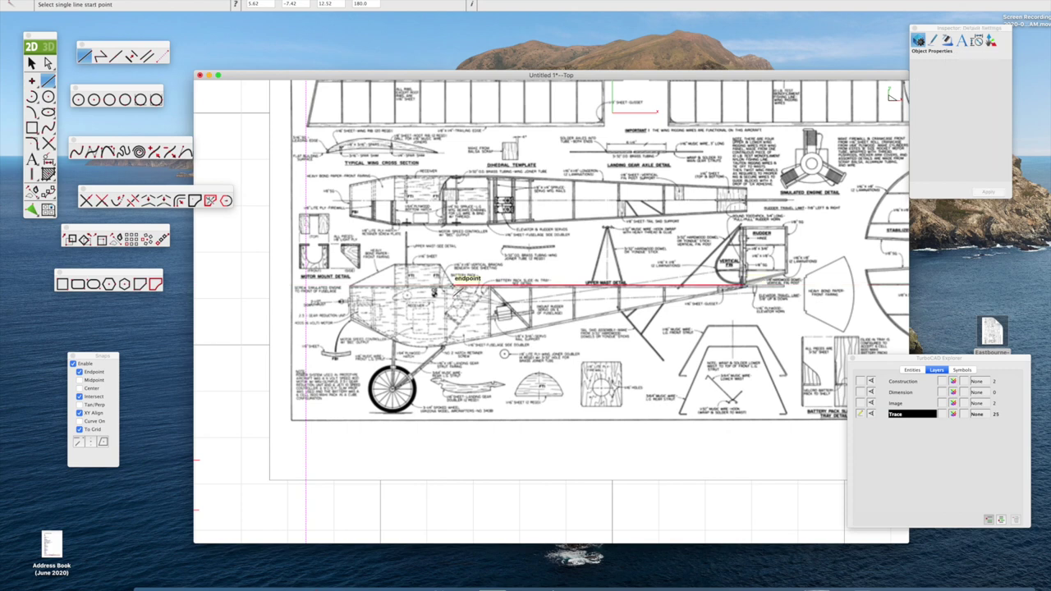
Turn off the Intersect and XY Align snaps and trace the short sloping edge rising from the front end of the fuselage's upper line.
left_click(455, 285)
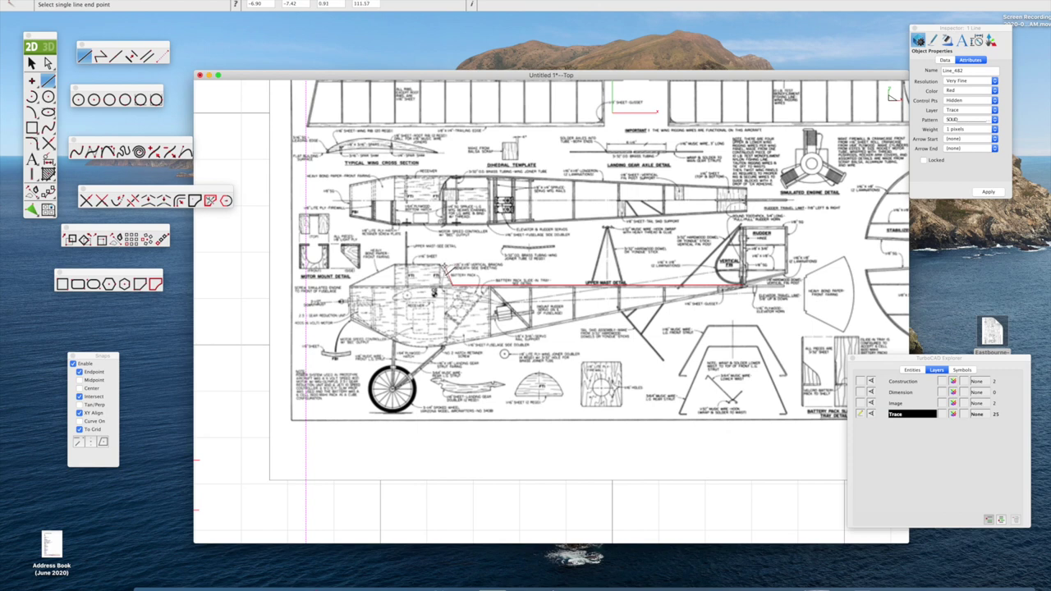
key("Escape")
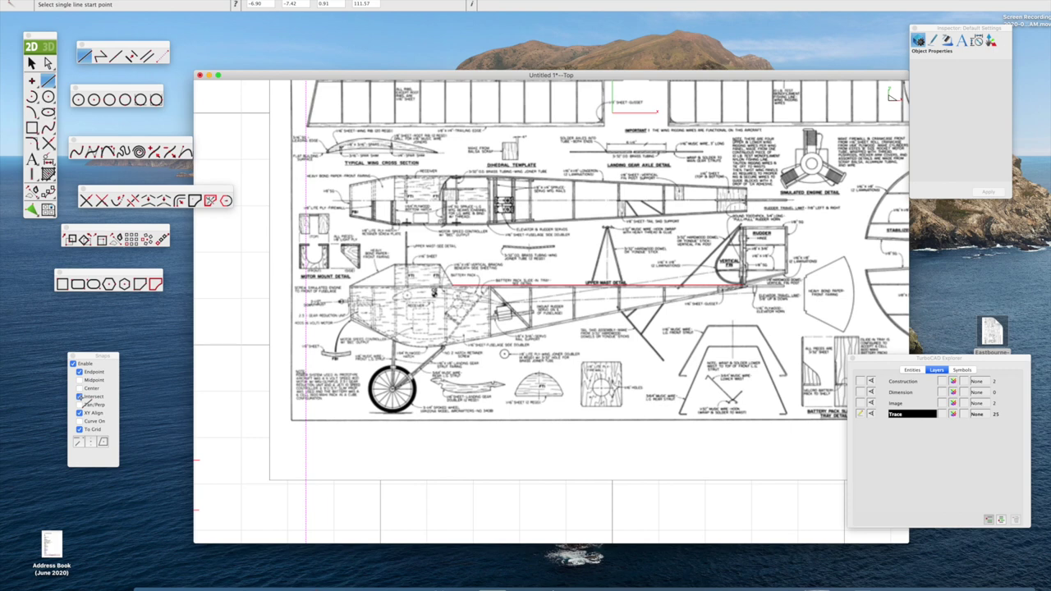
left_click(80, 397)
left_click(79, 413)
left_click(453, 286)
left_click(443, 270)
Trace the front of the side-view fuselage with lines along its raised top, sloping upper nose, vertical nose and lower nose edge.
left_click(444, 269)
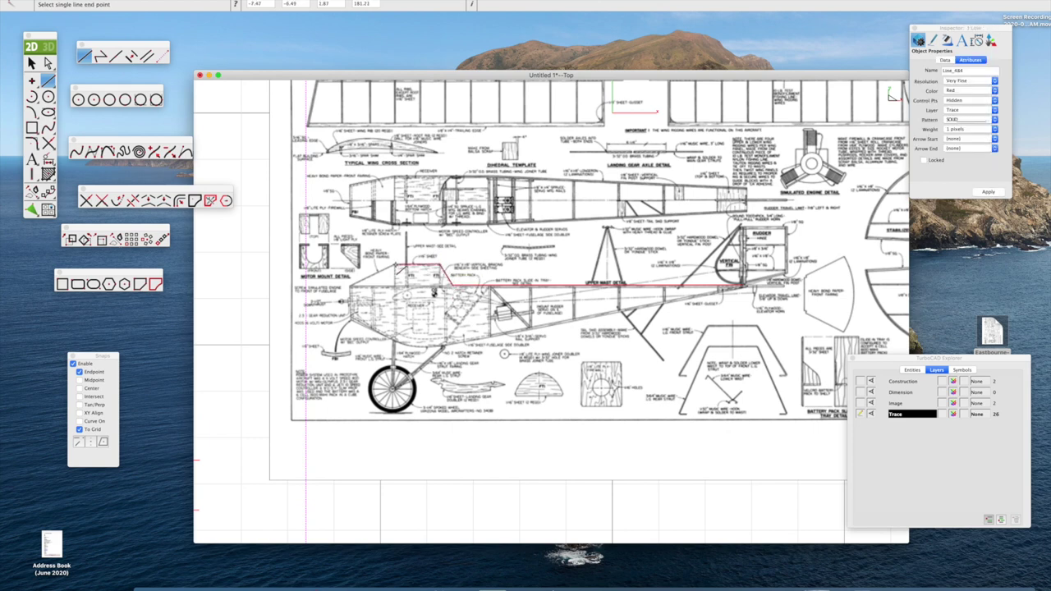
left_click(396, 267)
left_click(396, 267)
left_click(350, 280)
left_click(350, 279)
left_click(350, 326)
left_click(351, 327)
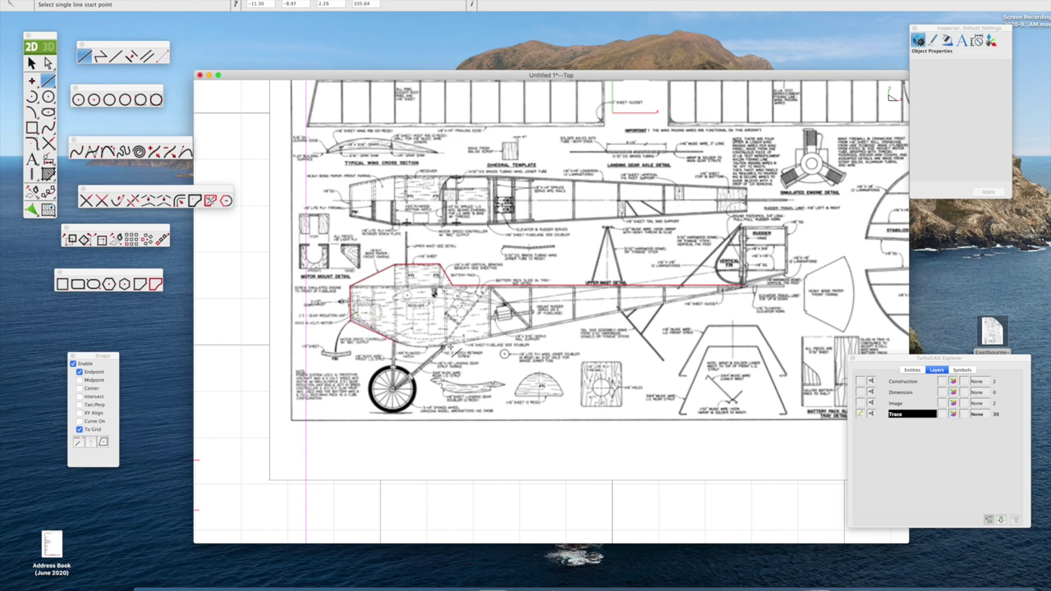
Trace the fuselage underside with a line about 13 long from behind the landing gear up to the tail.
left_click(450, 348)
left_click(450, 347)
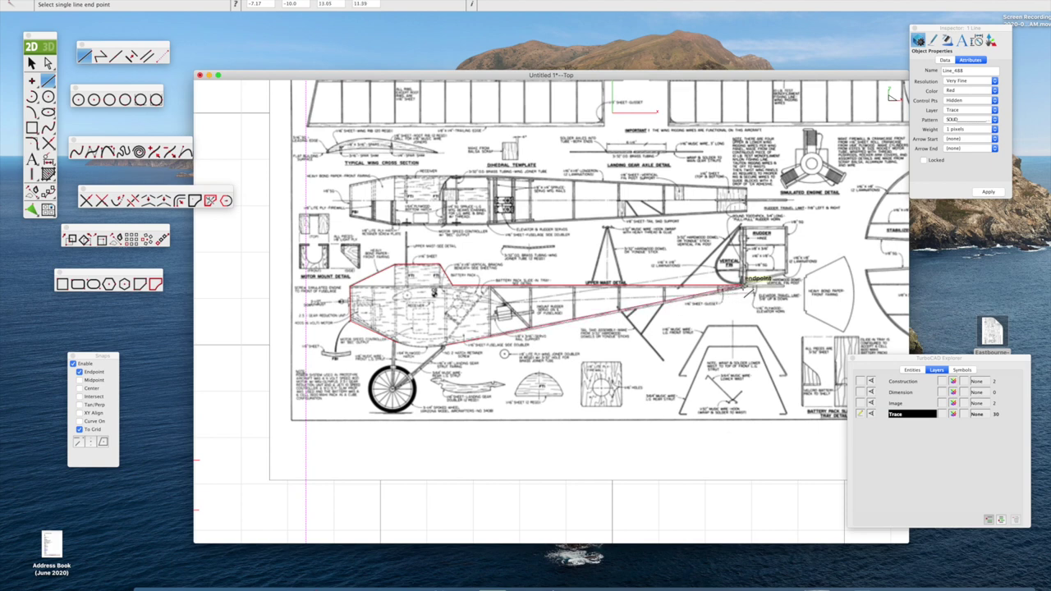
left_click(744, 288)
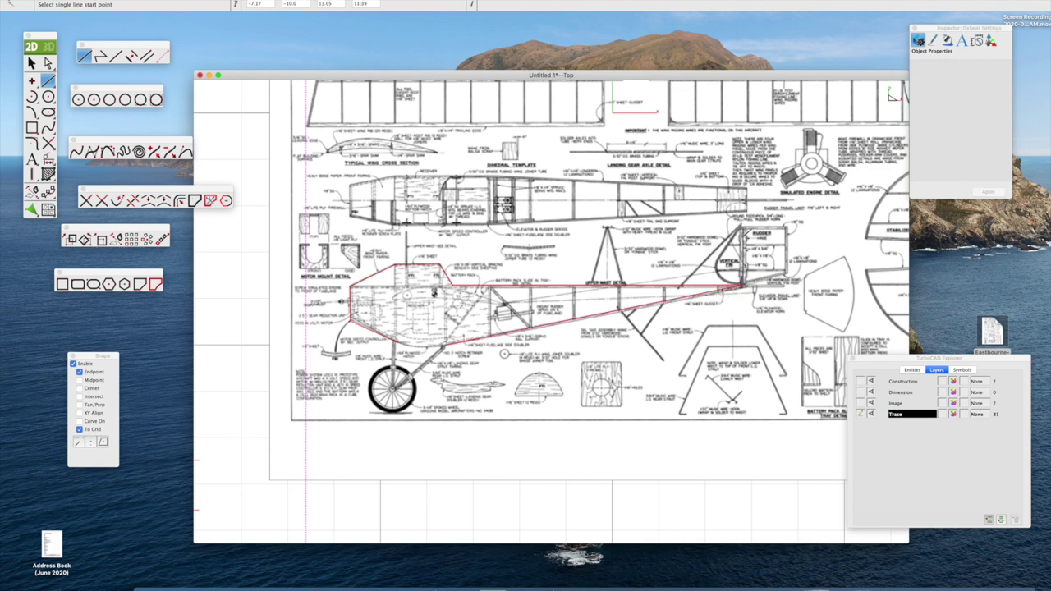
Trace the rudder with four connected lines, about 2.5 tall along the front edge and about 1.95 wide across the top.
left_click(744, 220)
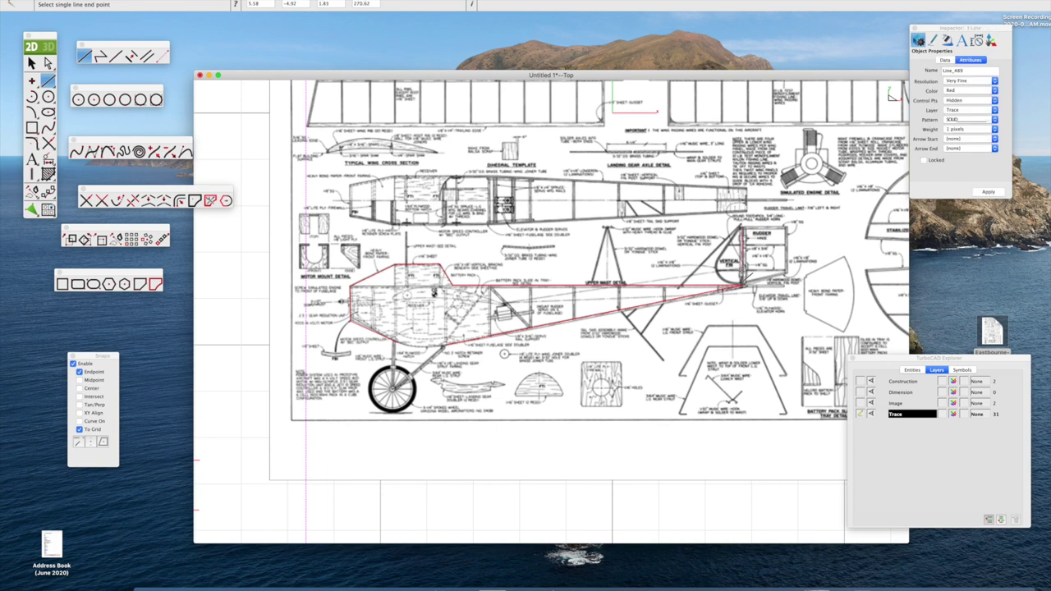
left_click(744, 286)
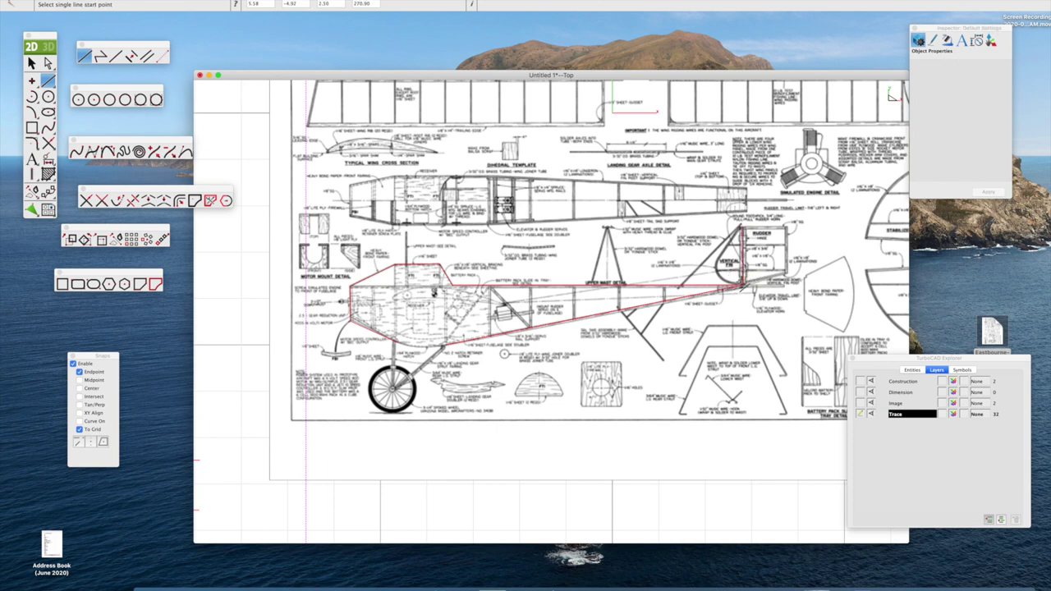
left_click(744, 284)
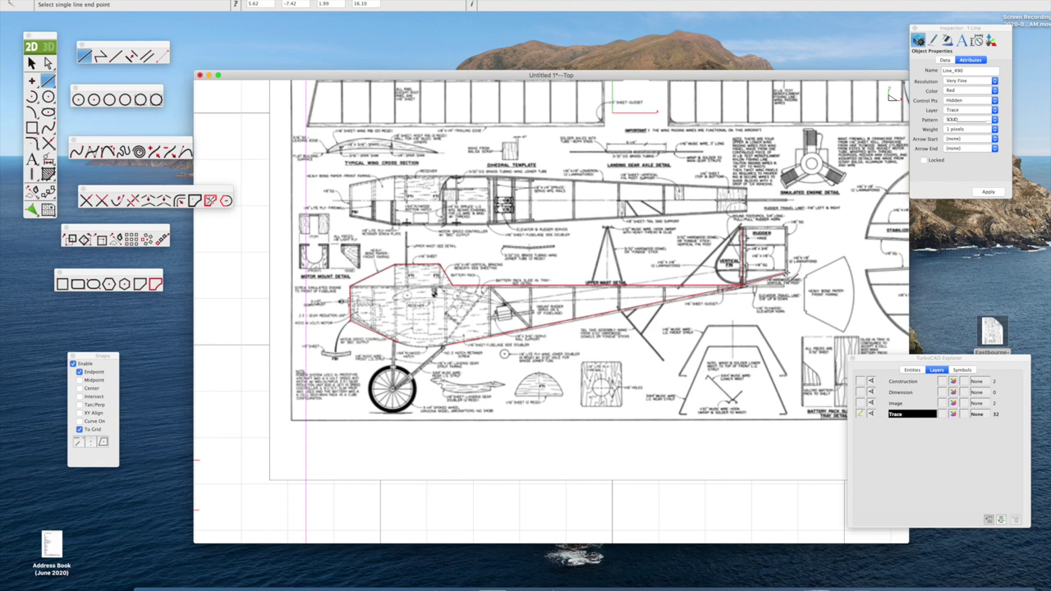
left_click(788, 270)
left_click(788, 269)
left_click(789, 229)
left_click(789, 229)
left_click(742, 229)
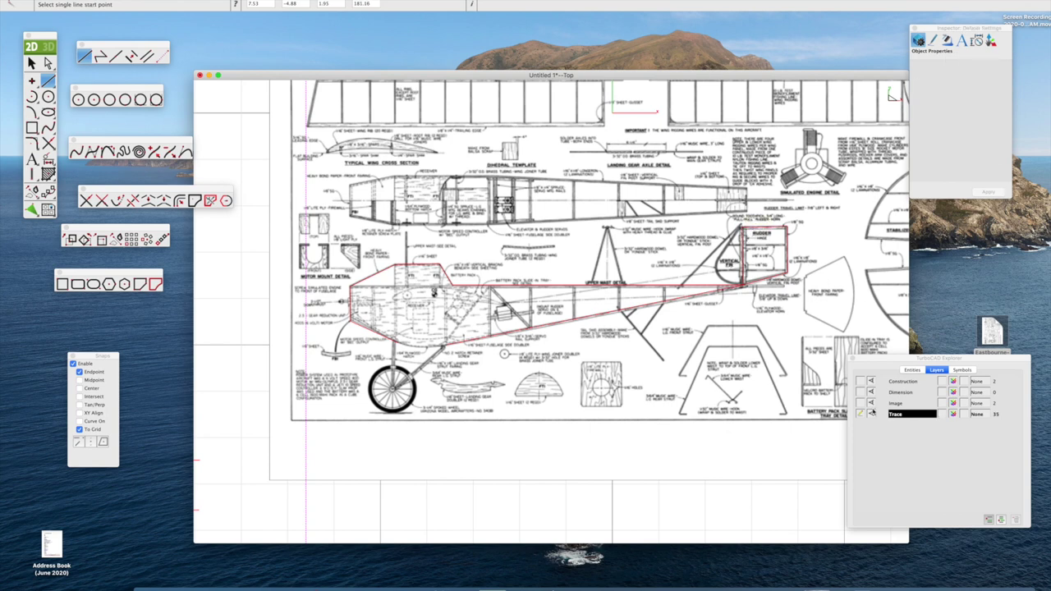
Check the outline with the Image layer hidden, restore the layer, and bridge the gap in the fuselage belly with an interpolated spline.
left_click(870, 403)
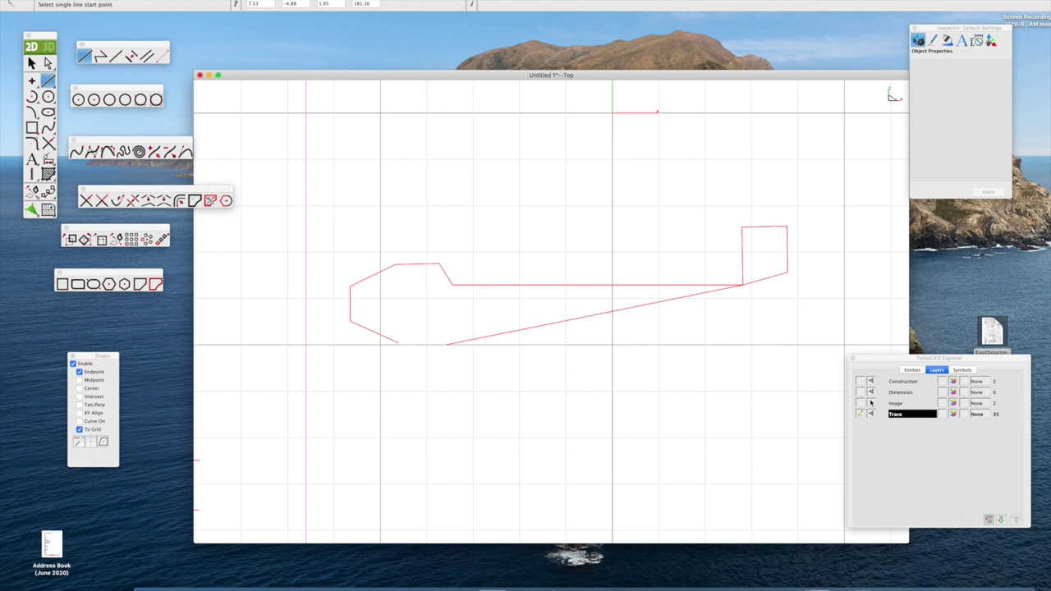
left_click(870, 403)
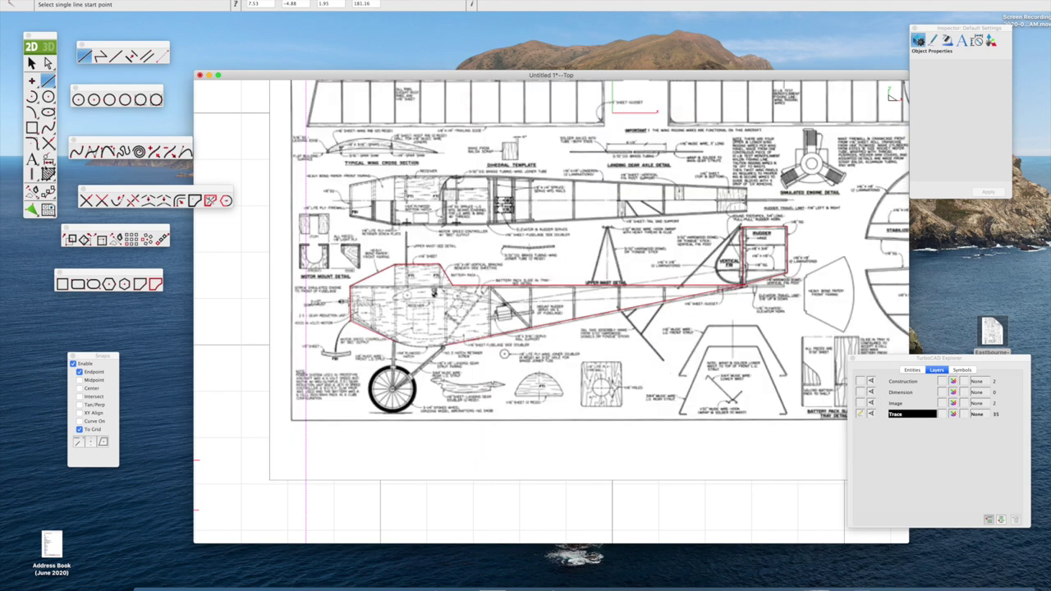
key("Escape")
scroll(425, 348, "up", 5)
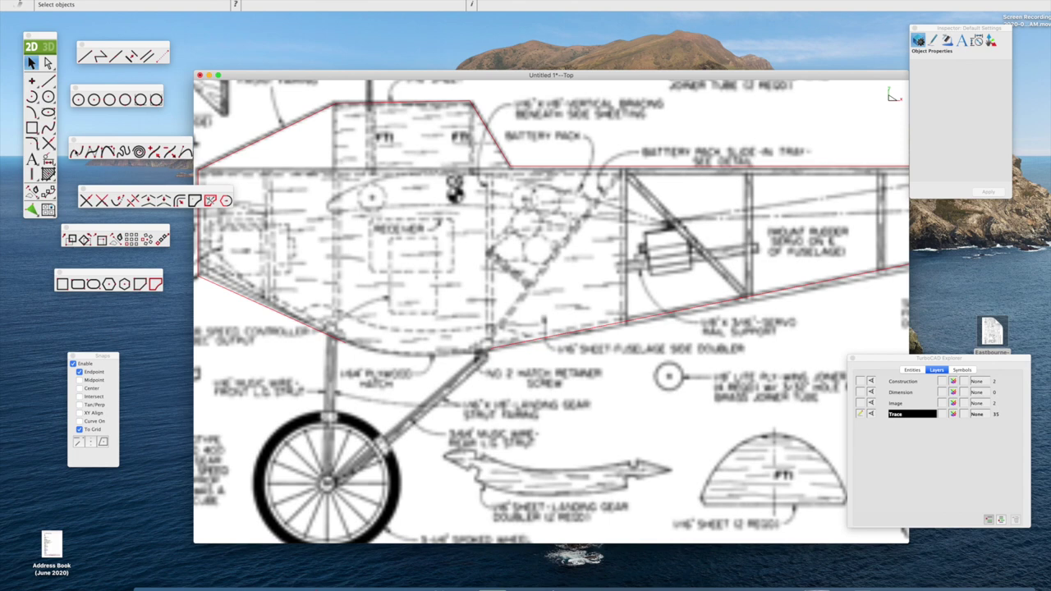
left_click(48, 128)
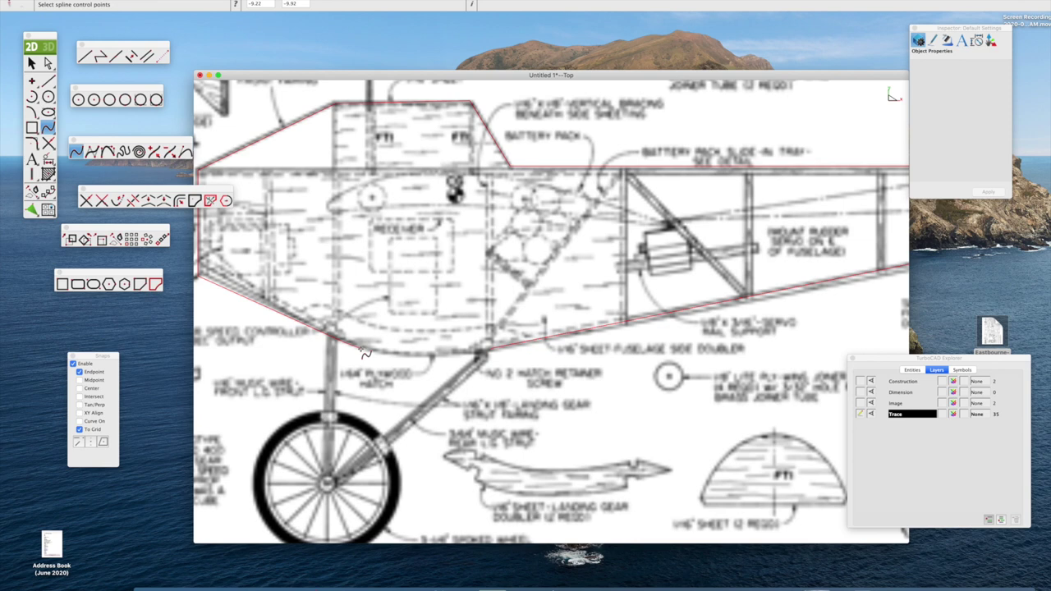
left_click(364, 353)
left_click(486, 349)
double_click(491, 350)
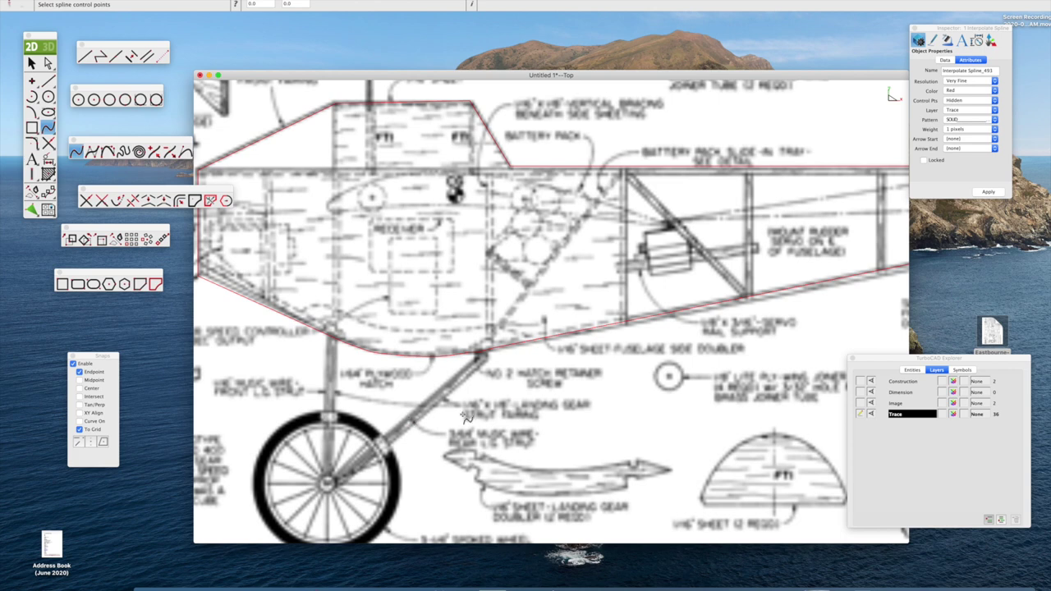
scroll(506, 379, "down", 3)
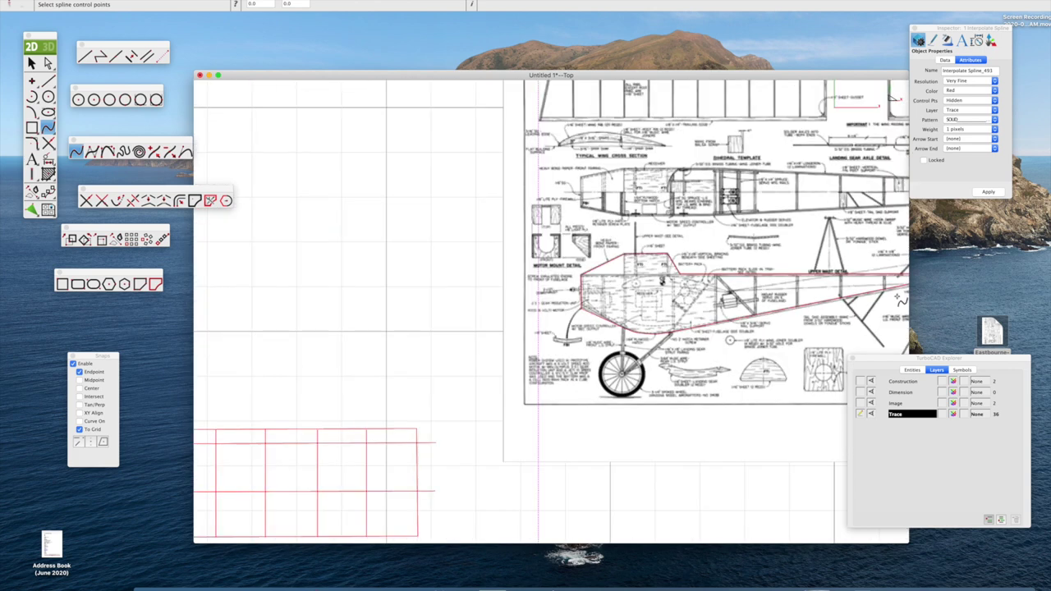
Try to trace the vertical fin's front edge from the rudder's upper corner to its base with a single interpolated spline.
left_click_drag(759, 465, 471, 462)
scroll(699, 239, "up", 4)
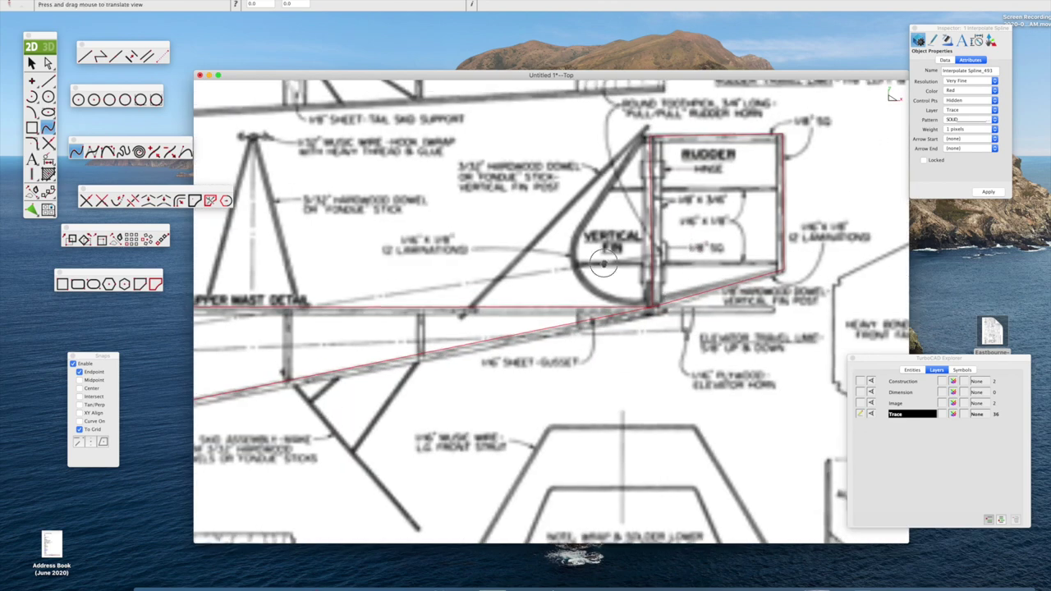
scroll(607, 258, "up", 3)
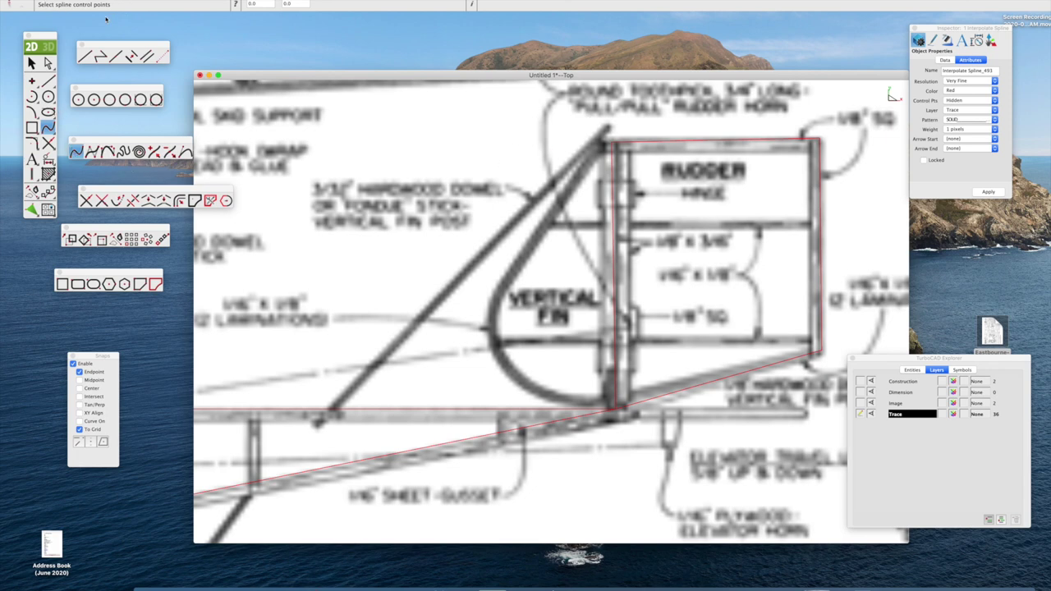
left_click(610, 142)
left_click(497, 308)
left_click(493, 334)
double_click(621, 412)
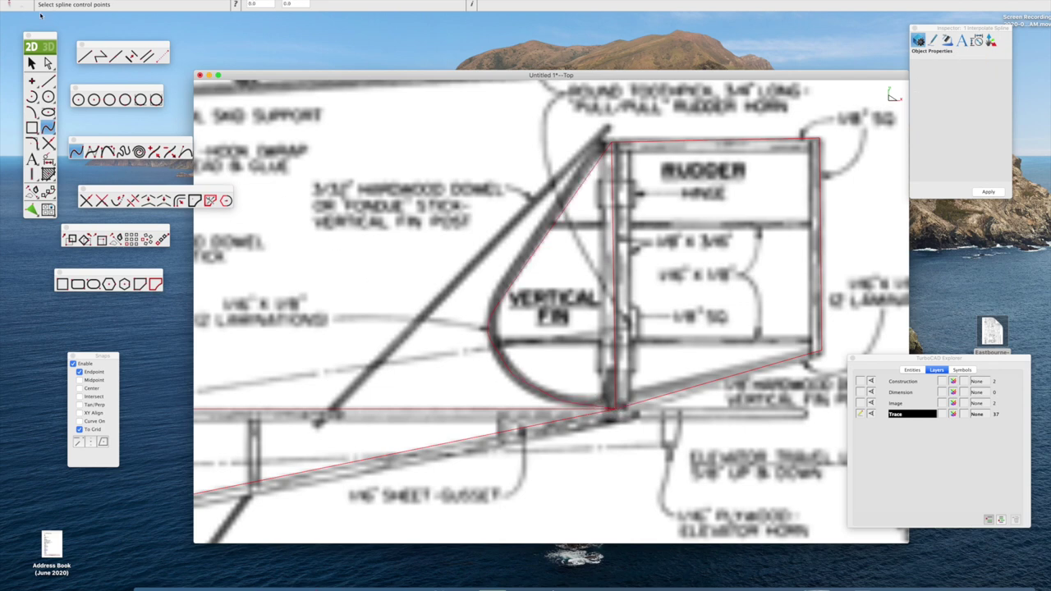
key("Escape")
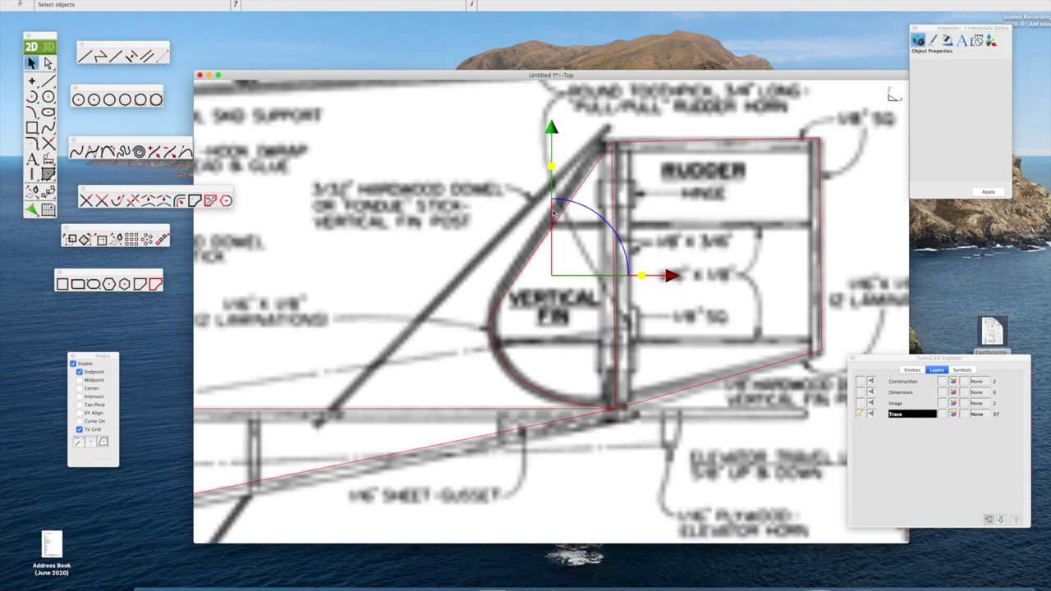
key("Delete")
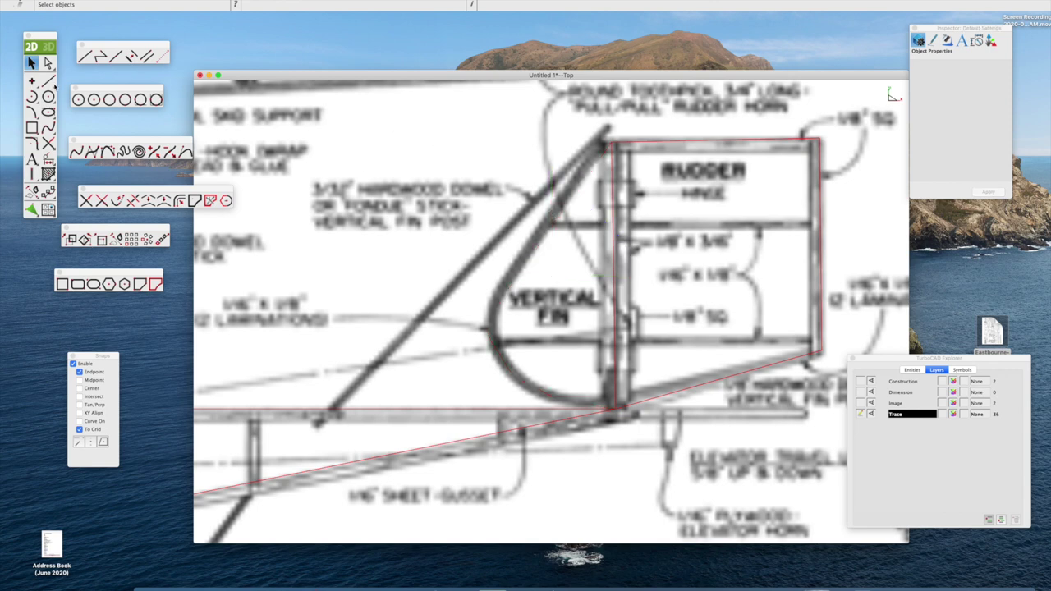
Trace the vertical fin with a line about 1.8 long sloping from the rudder's upper front corner and an interpolated spline curving to its base.
left_click(47, 81)
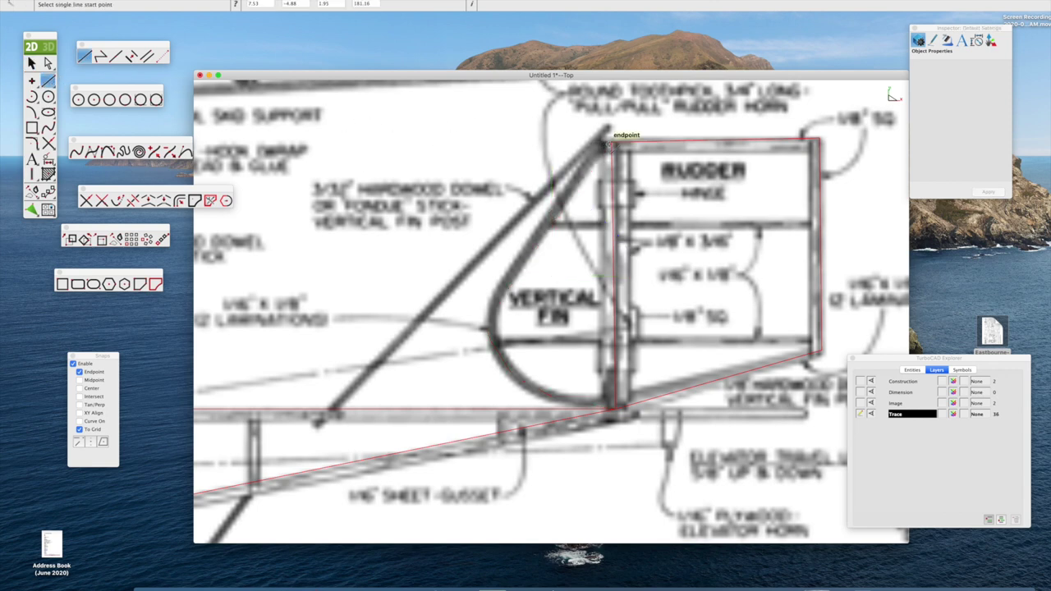
left_click(609, 143)
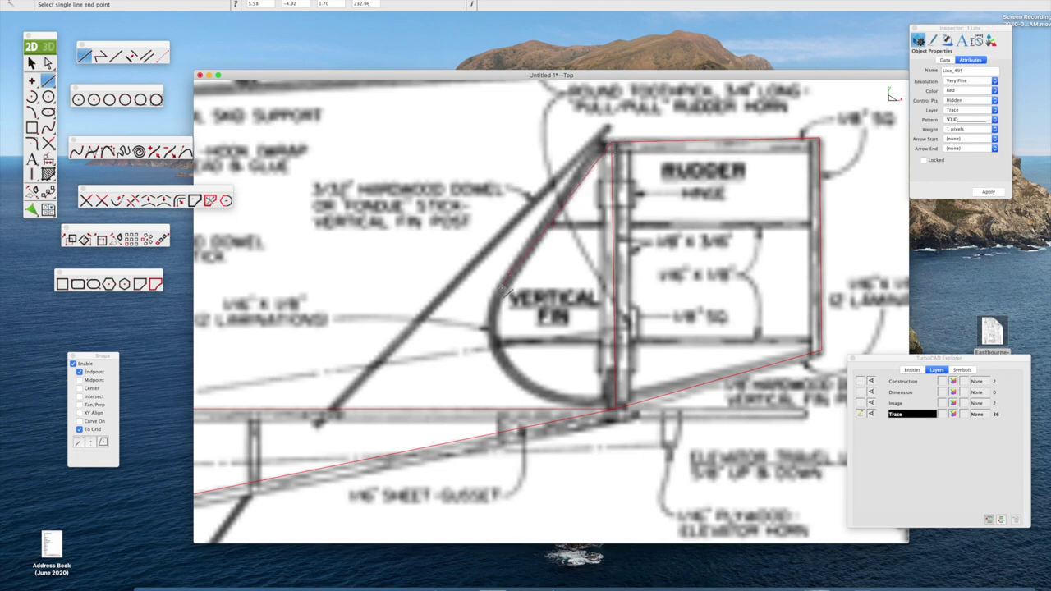
left_click(498, 298)
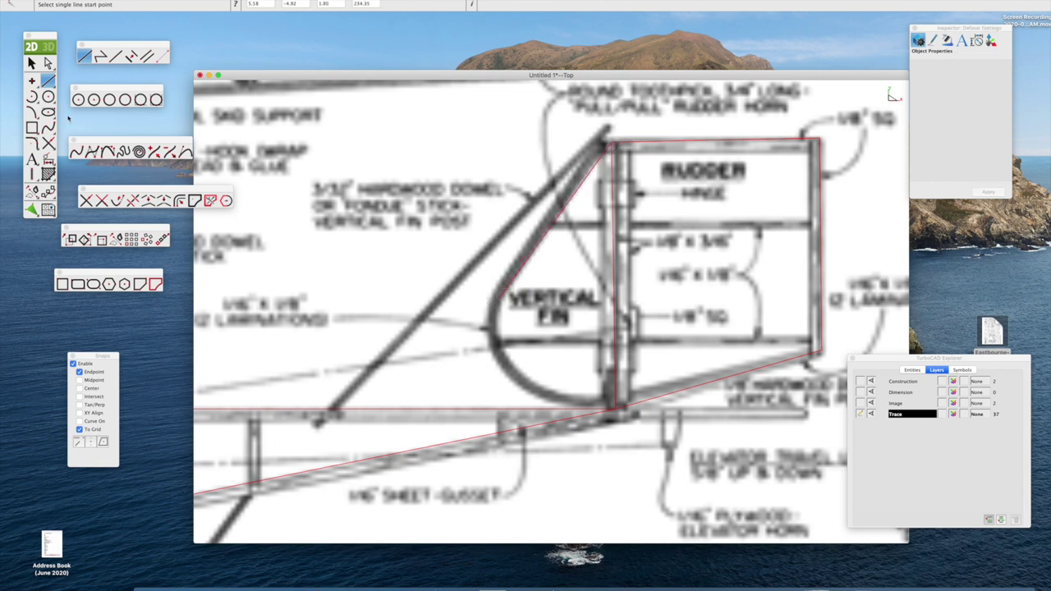
key("s")
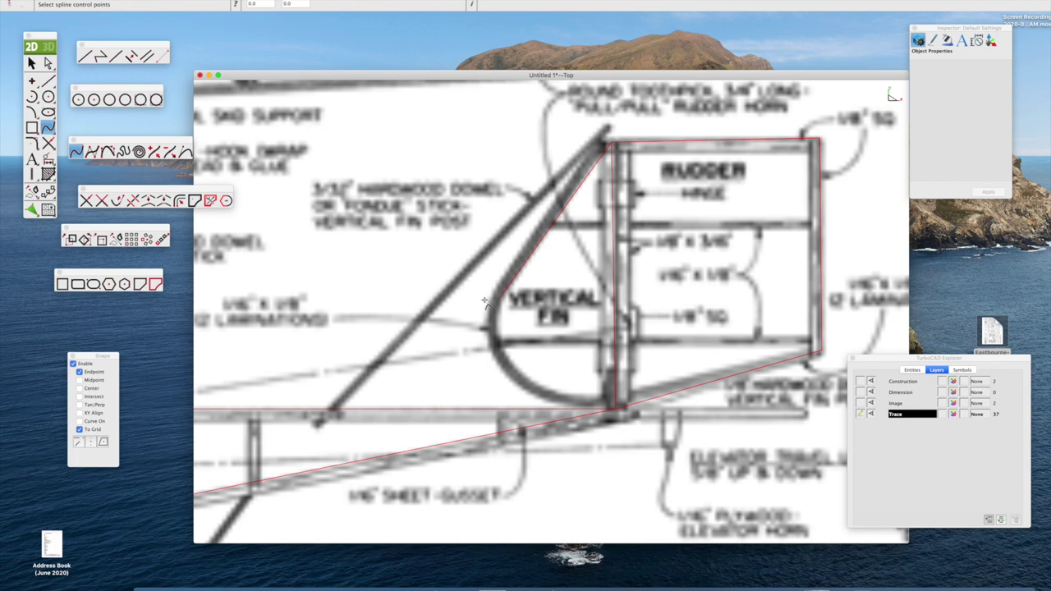
left_click(500, 299)
double_click(621, 410)
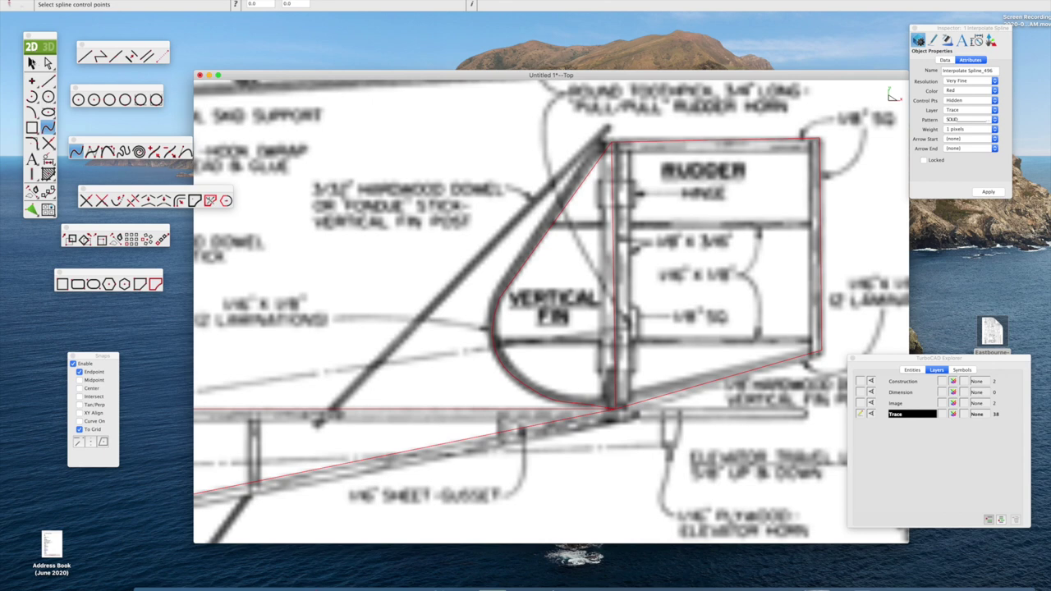
key("Escape")
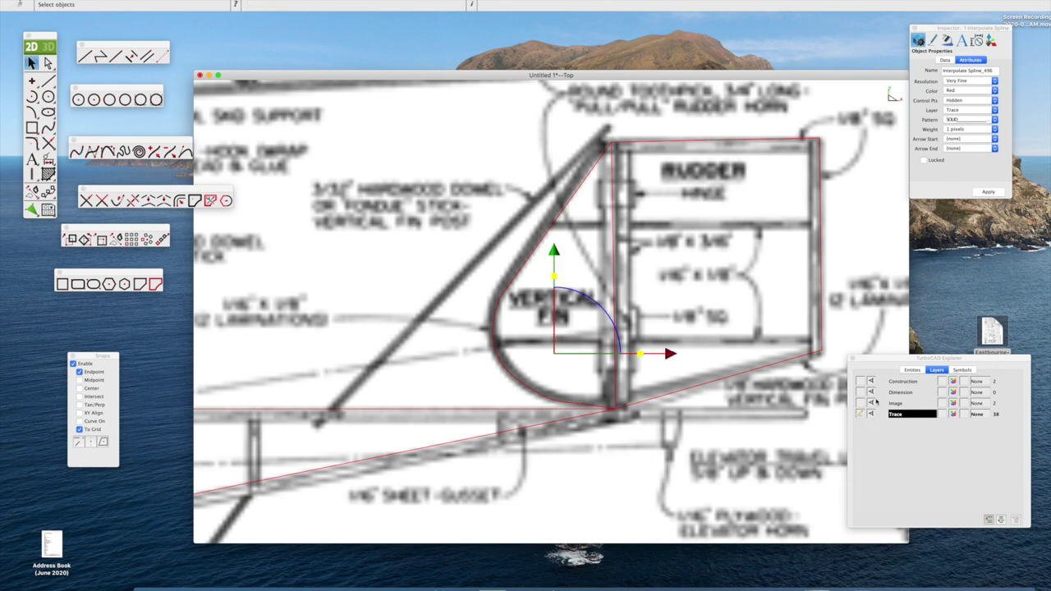
Check the fin and side-view fuselage outline with the Image layer hidden, and show the layer again.
left_click(870, 403)
scroll(531, 265, "down", 5)
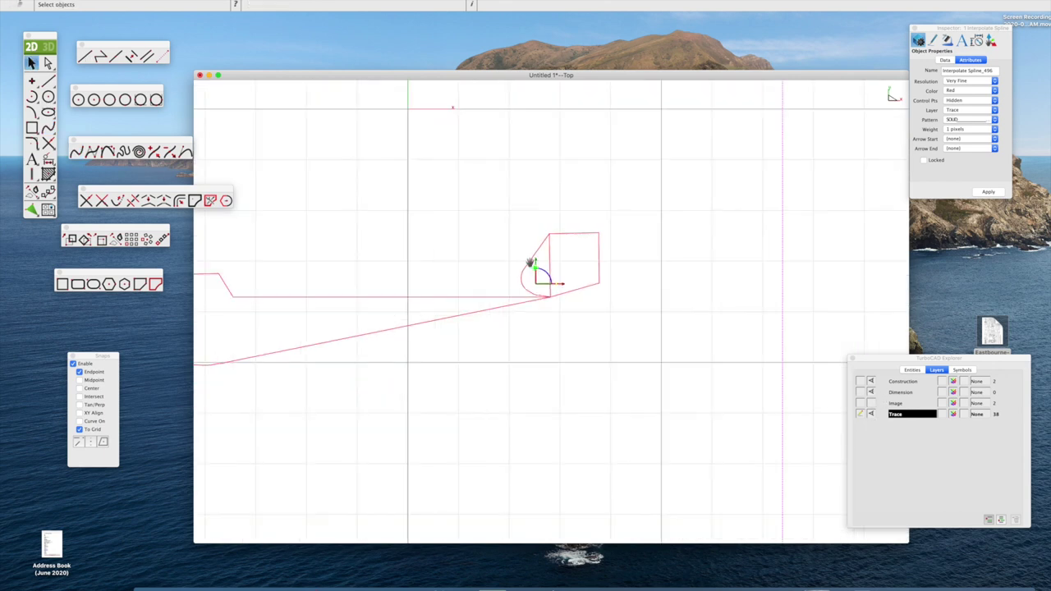
middle_click_drag(397, 246, 622, 239)
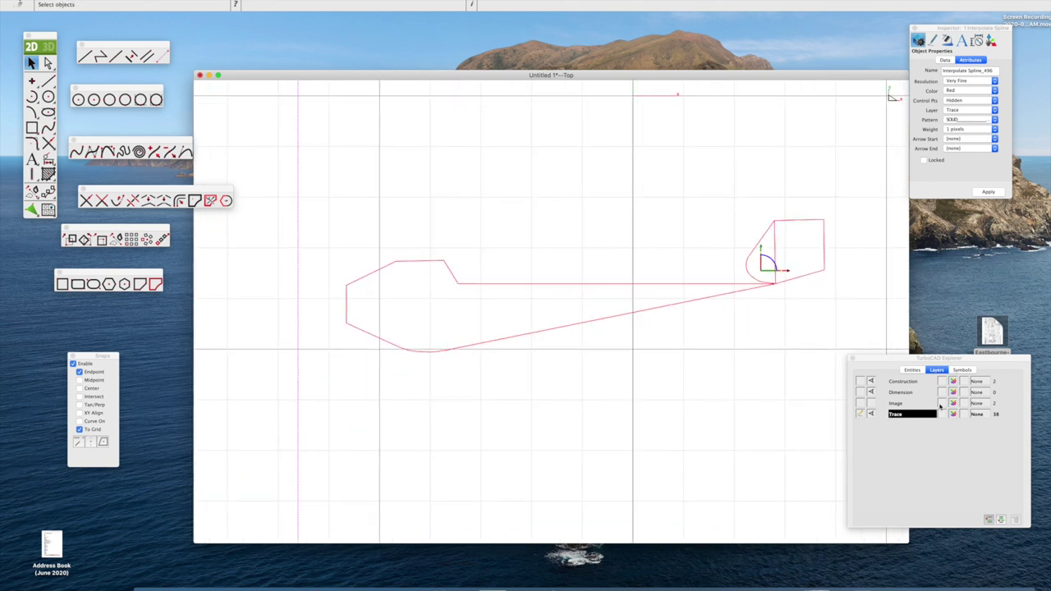
left_click(872, 403)
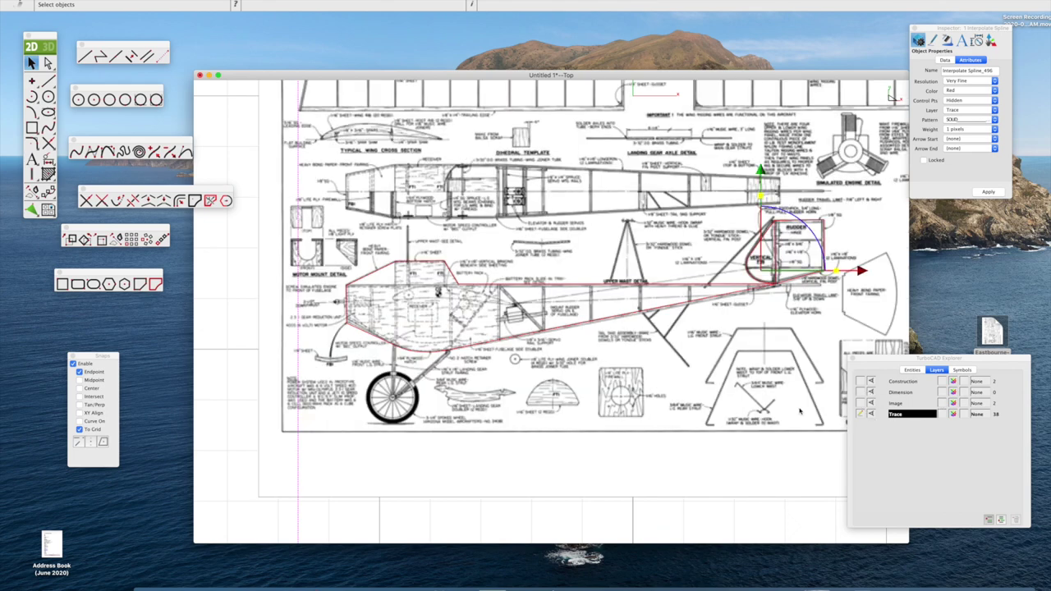
Trace the landing gear wheel with a circle 2.0 in diameter centred on its hub.
scroll(358, 386, "up", 5)
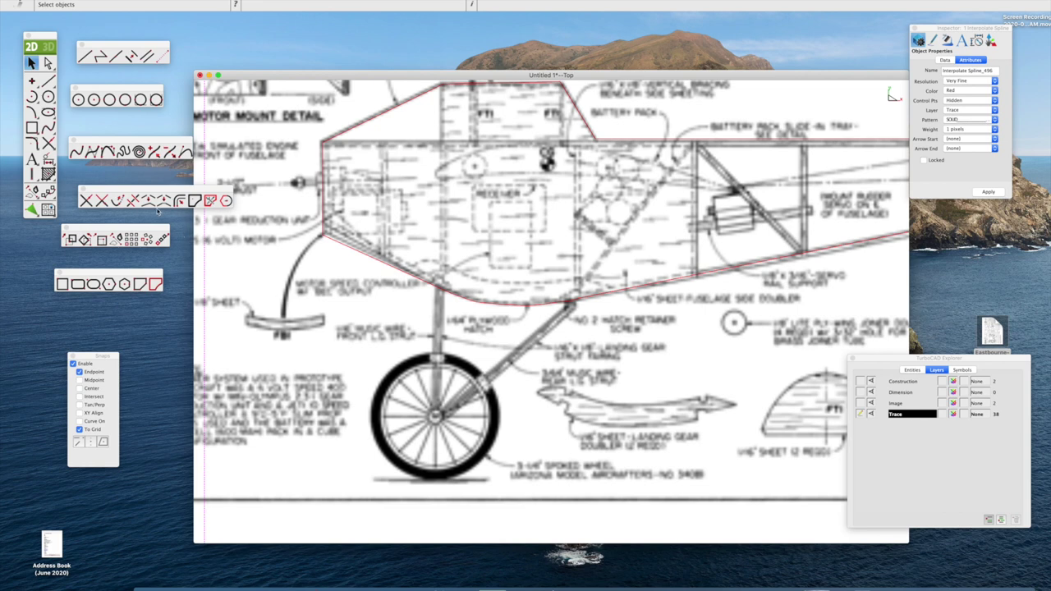
key("c")
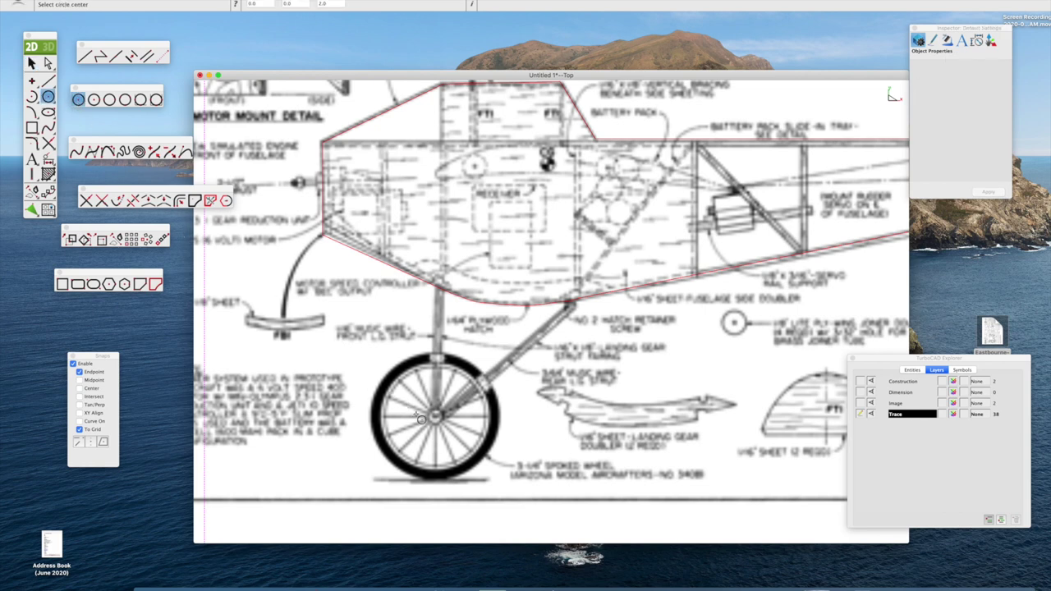
left_click(436, 418)
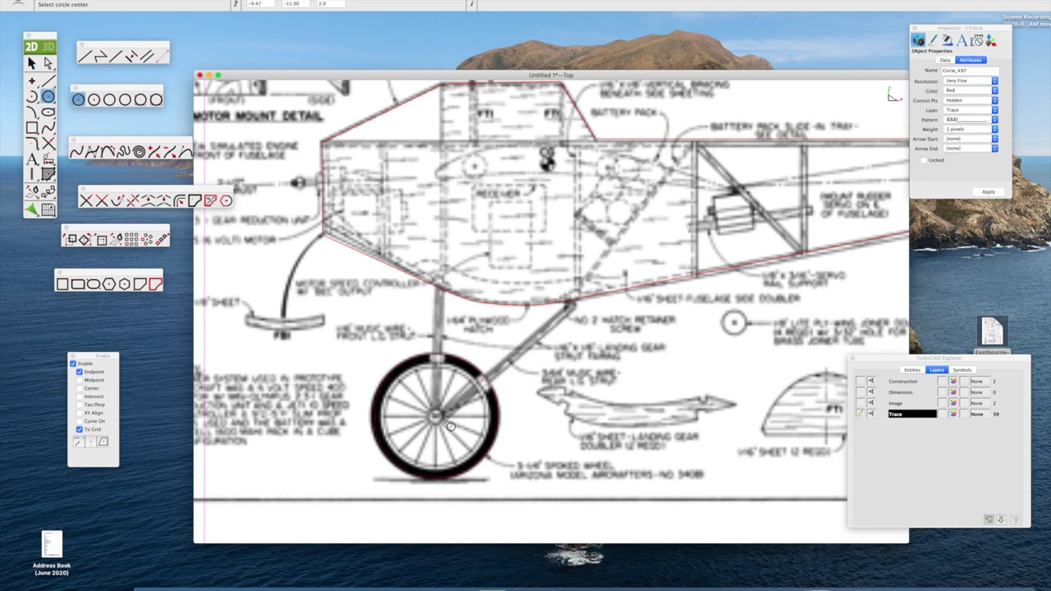
left_click(492, 445)
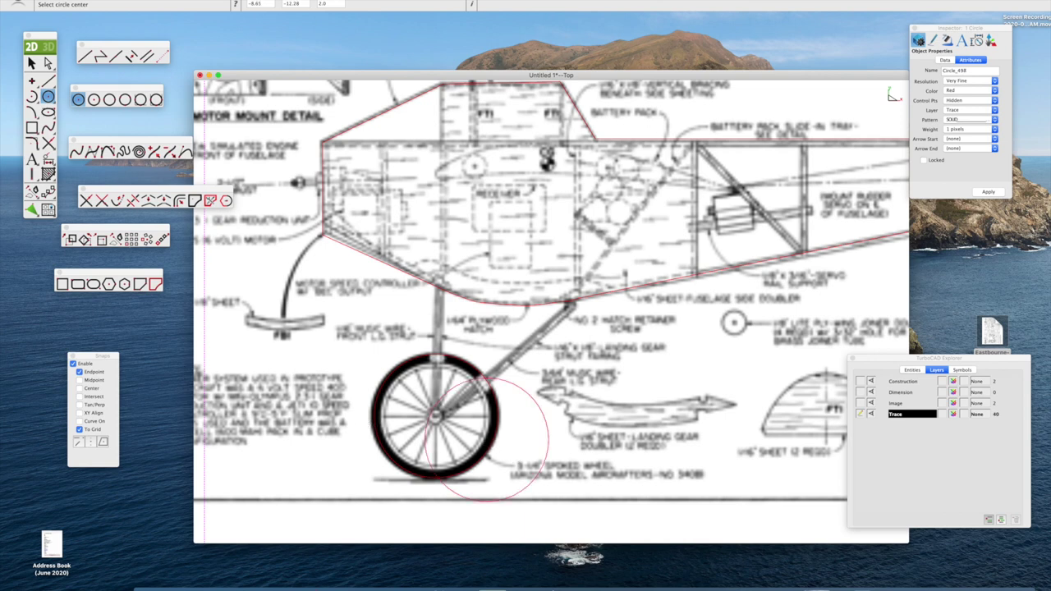
key("Escape")
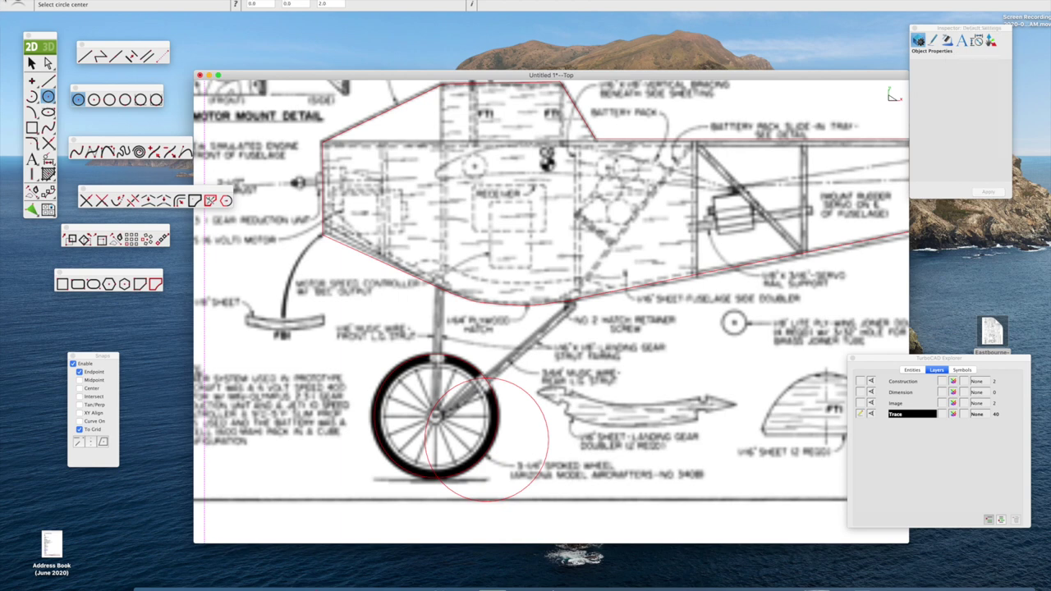
left_click(32, 63)
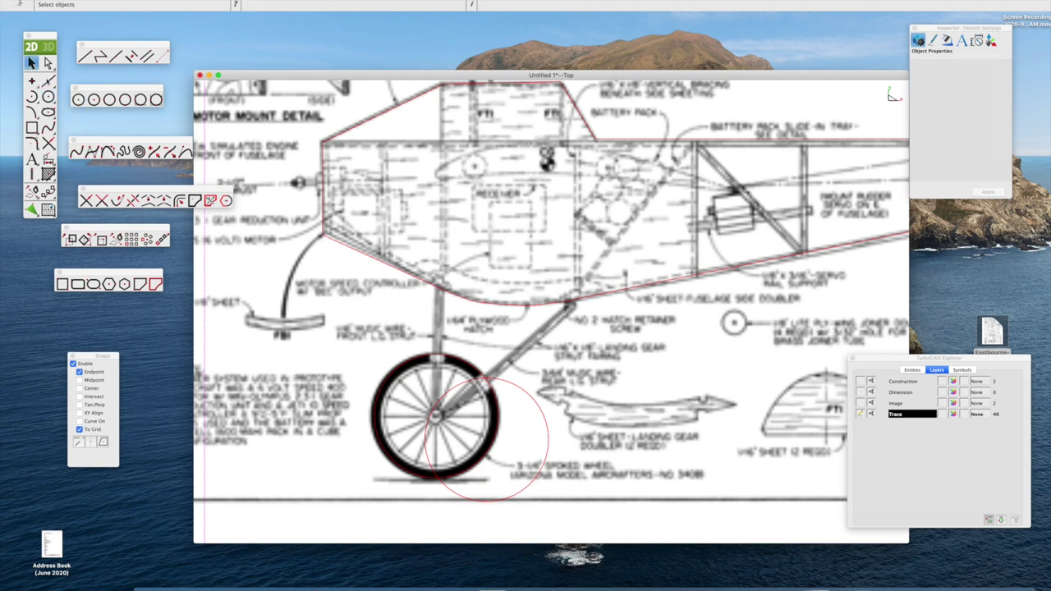
left_click(533, 397)
key("Delete")
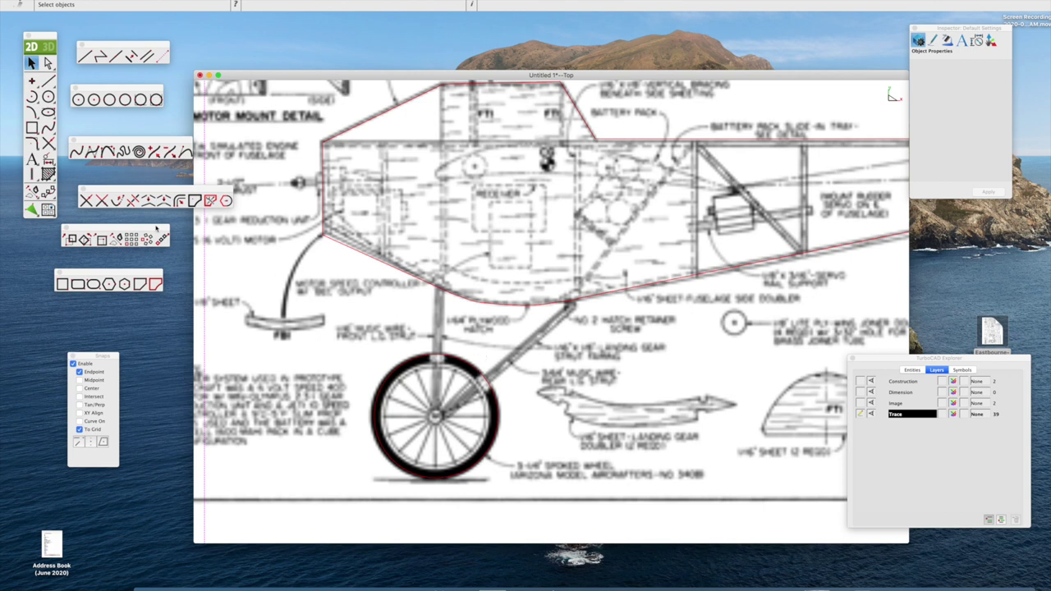
Trace the landing gear struts with a rear line about 1.98 long and, using Intersect snap, a front line about 1.09 long.
left_click(84, 55)
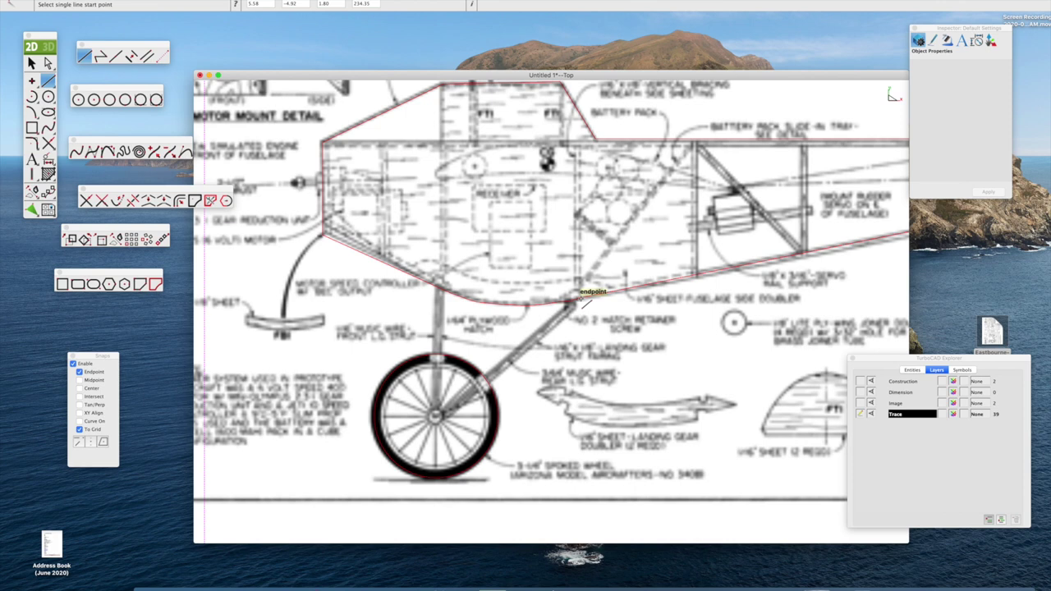
left_click(581, 300)
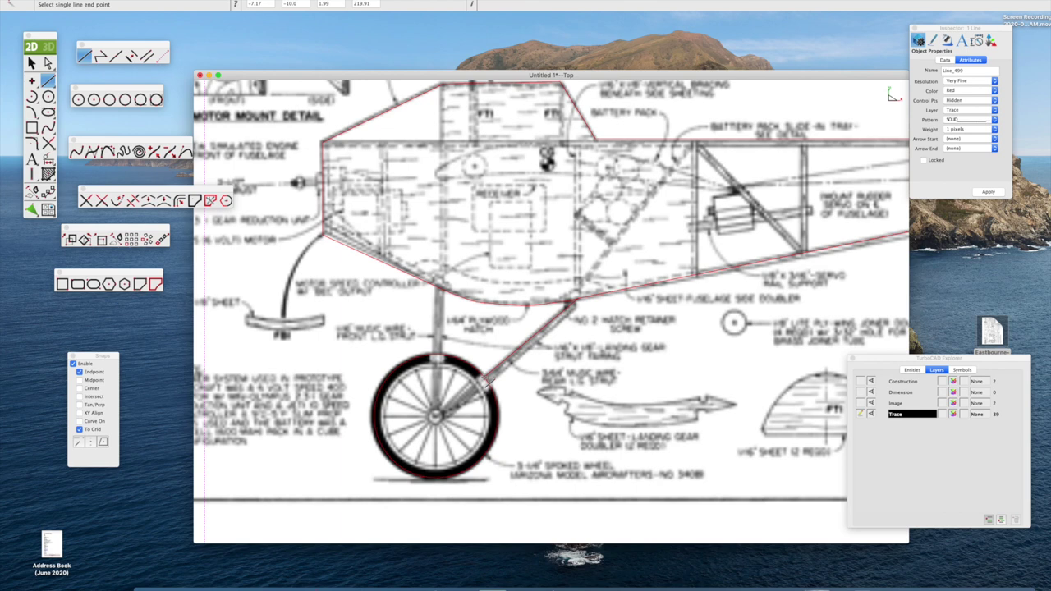
left_click(488, 379)
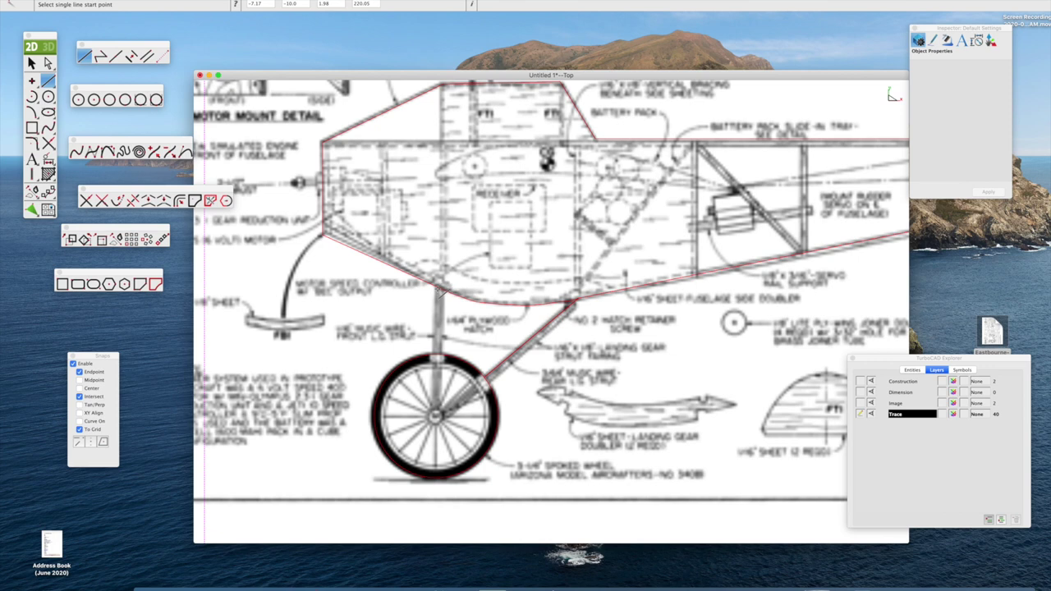
left_click(440, 289)
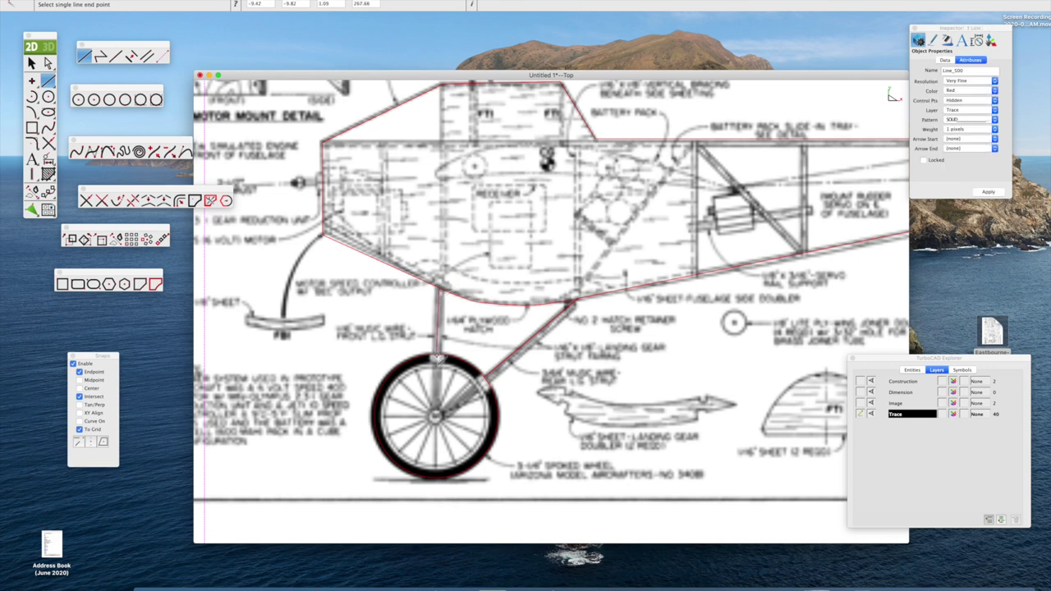
left_click(437, 358)
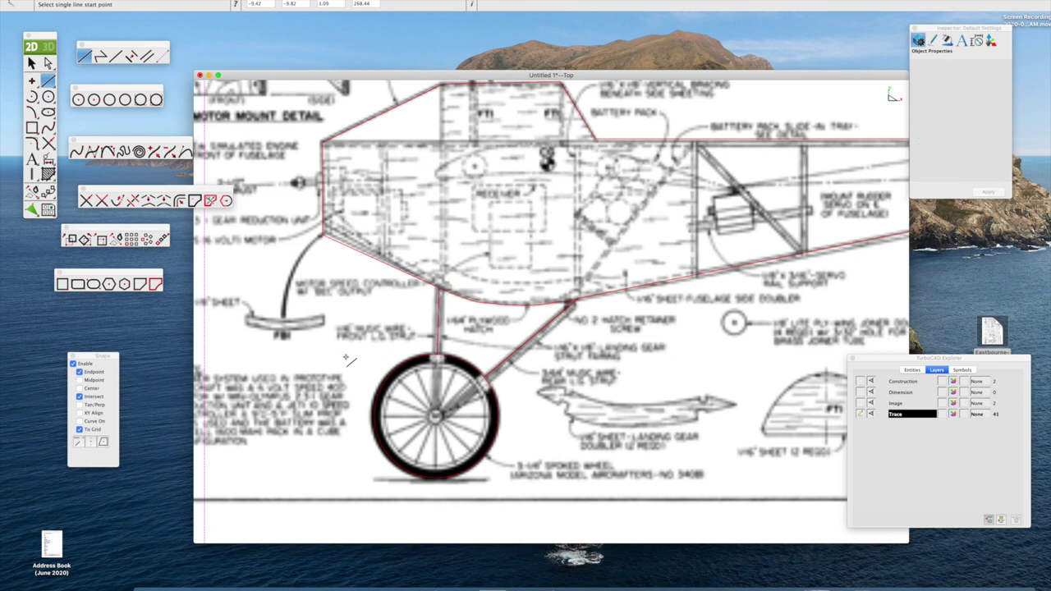
key("space")
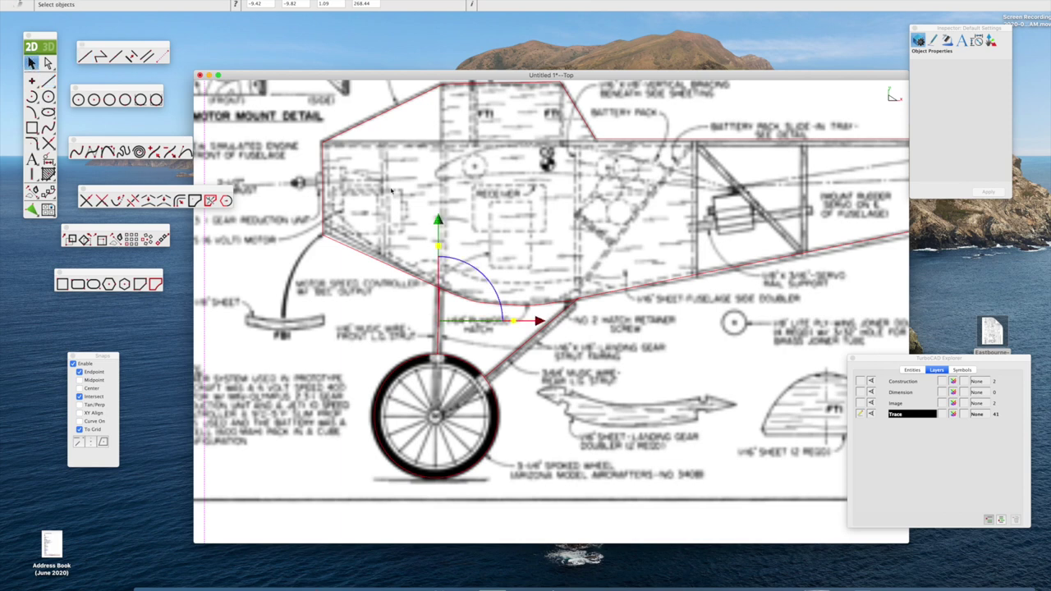
Hide the Image layer and move both wing panels about 22.7 horizontally so they sit beneath the side-view fuselage.
left_click(872, 404)
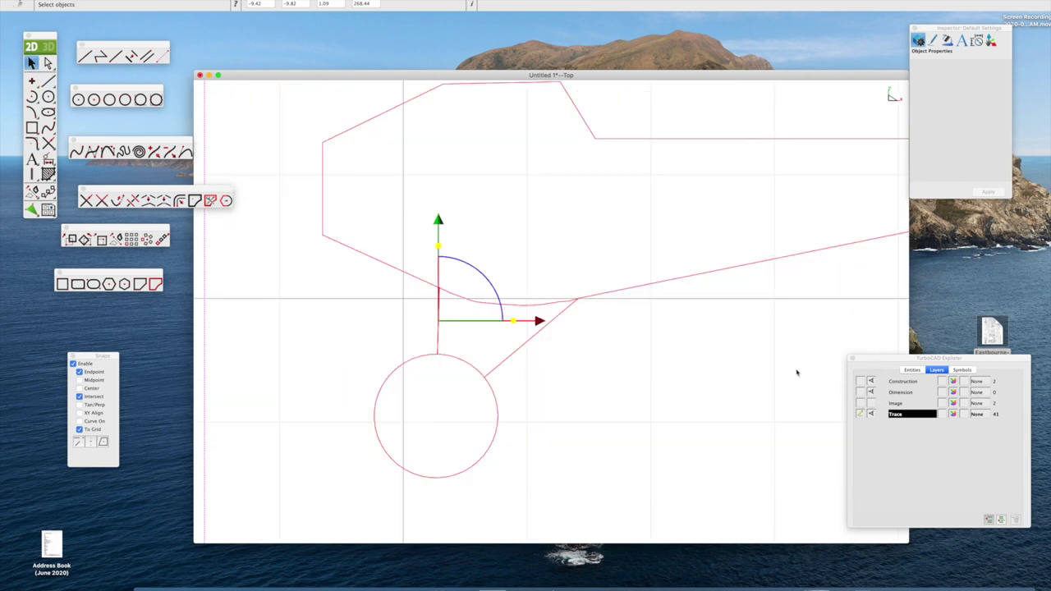
scroll(795, 369, "down", 3)
scroll(794, 367, "down", 3)
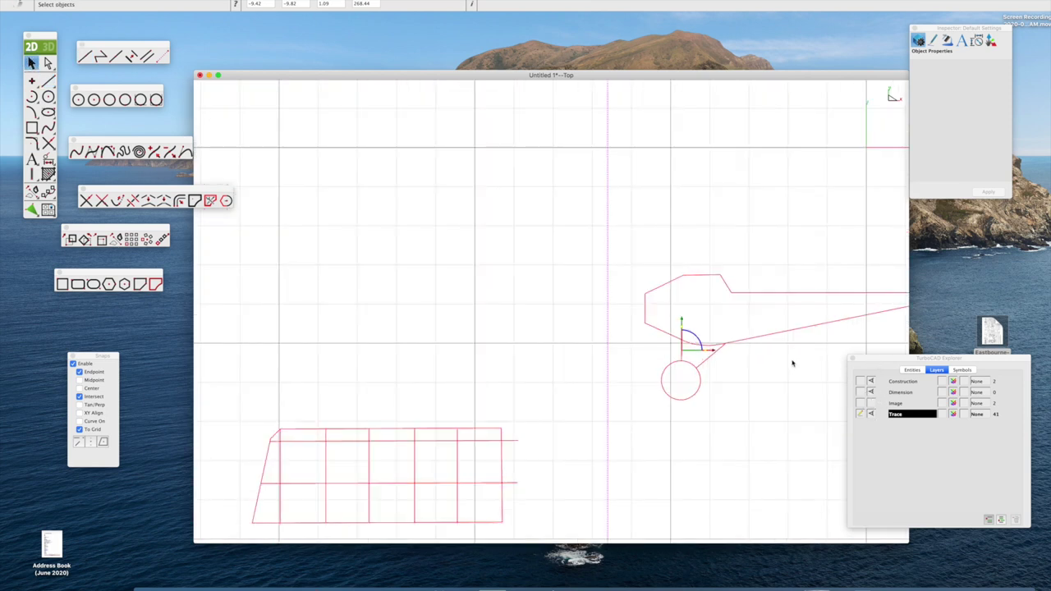
mouse_move(791, 360)
middle_mouse_down()
mouse_move(577, 336)
mouse_move(592, 265)
mouse_move(742, 220)
mouse_move(742, 188)
middle_mouse_up()
scroll(720, 233, "down", 3)
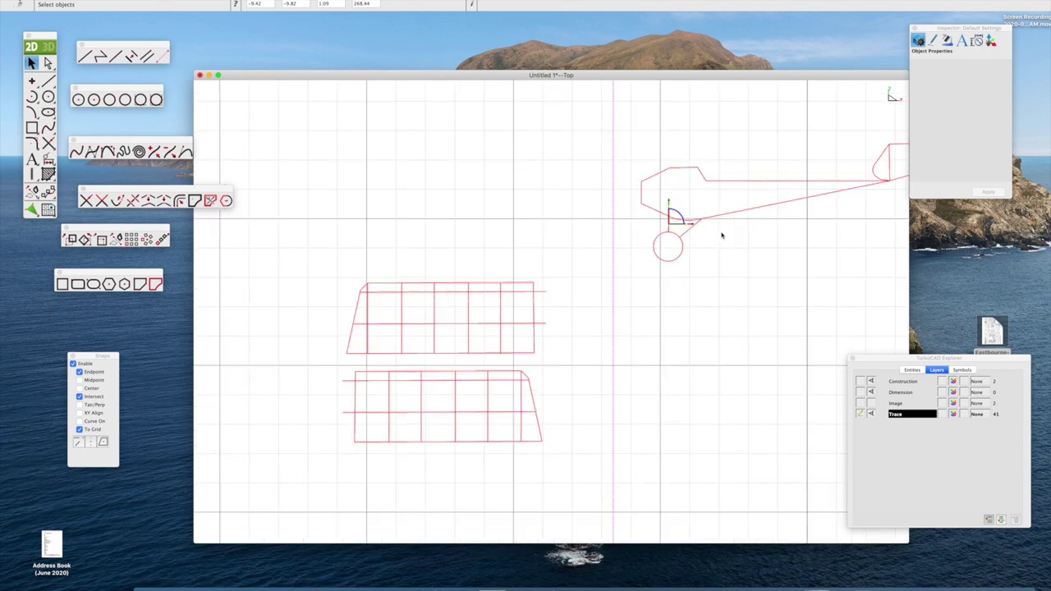
left_click_drag(419, 242, 627, 456)
left_click_drag(530, 335, 764, 331)
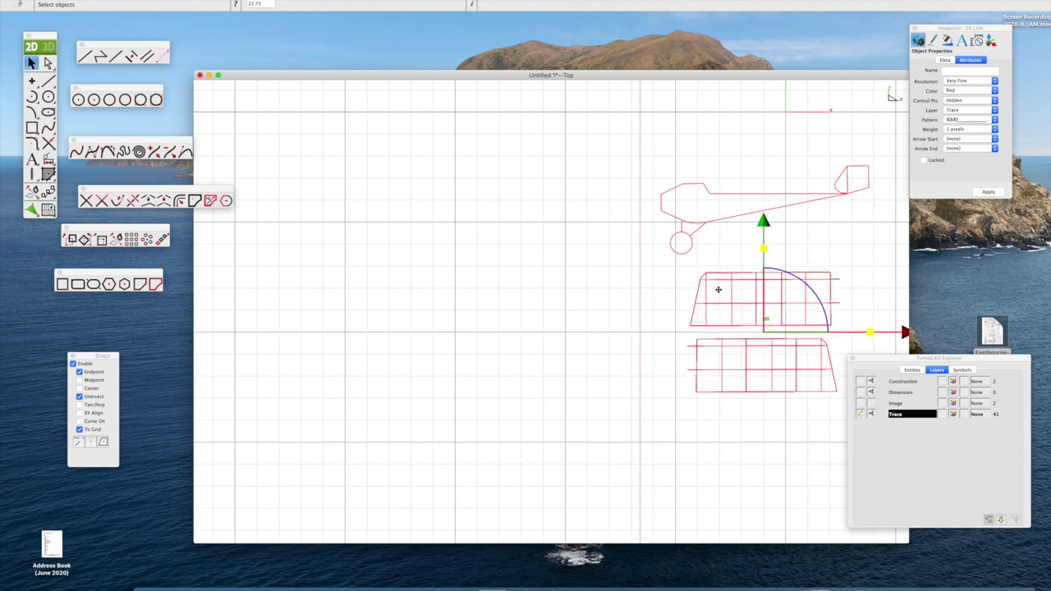
Review the arrangement of the traced side view and wing panels, and show the Image layer again.
left_click_drag(676, 77, 563, 68)
scroll(702, 306, "up", 3)
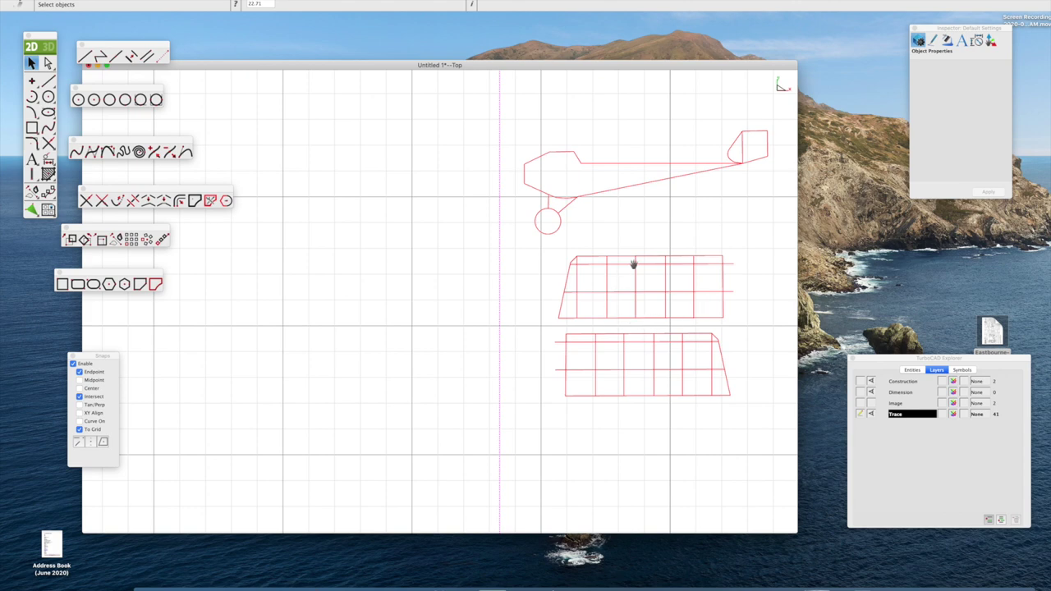
mouse_move(632, 263)
left_mouse_down()
mouse_move(566, 254)
mouse_move(481, 262)
mouse_move(484, 275)
left_mouse_up()
scroll(493, 303, "up", 3)
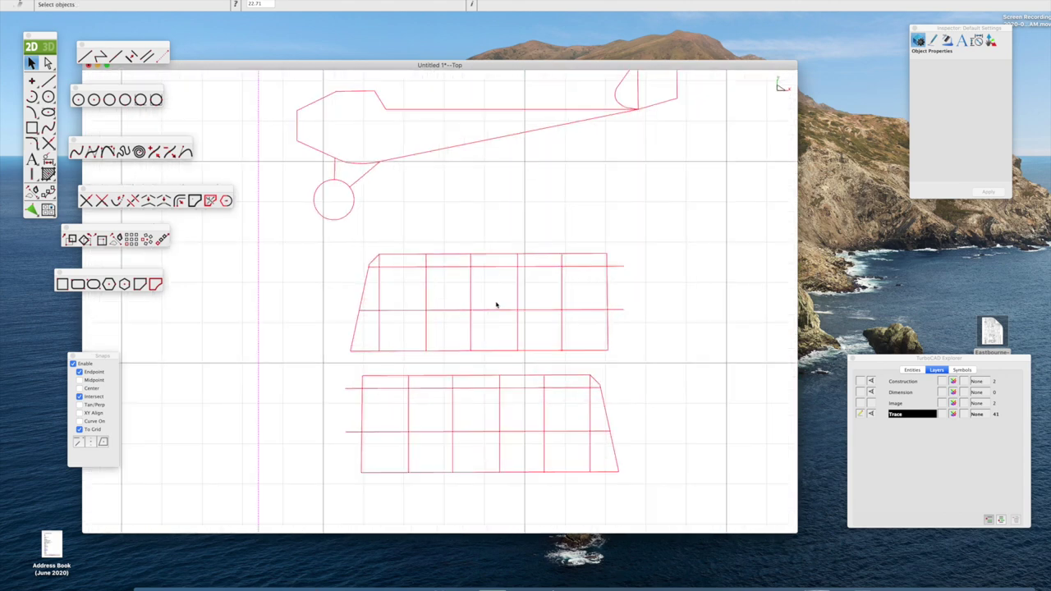
scroll(498, 304, "down", 4)
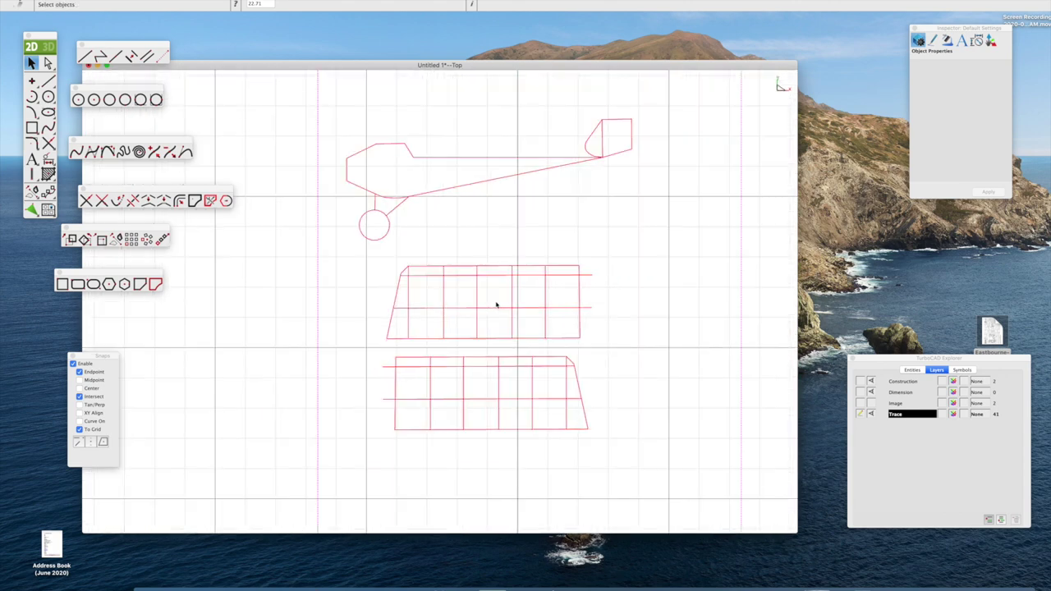
left_click(872, 404)
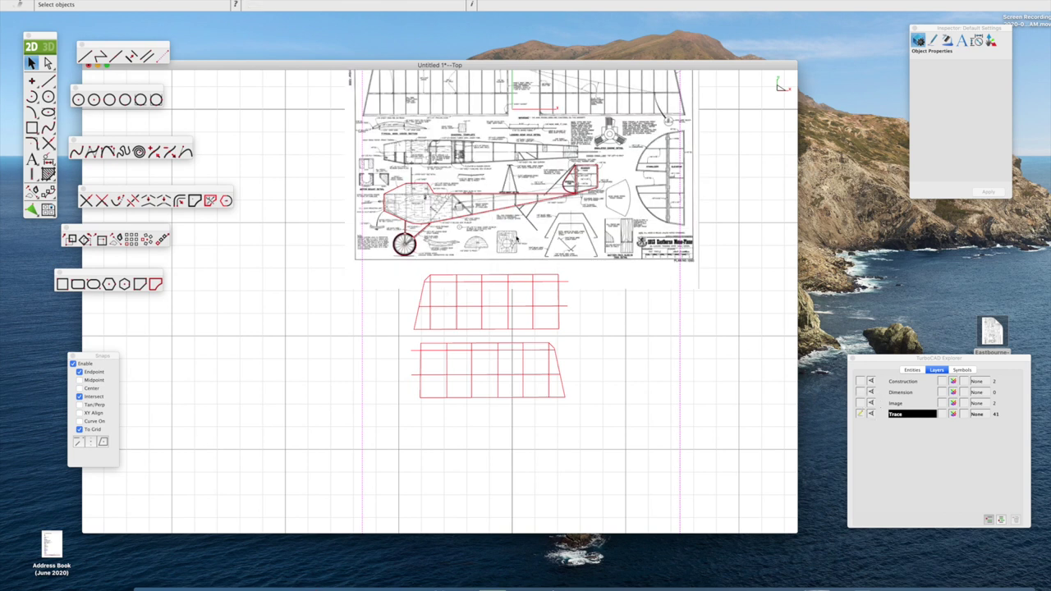
Hide the Image layer and move the whole traced side view and both wing panels about 33.55 up and left, clear of the plan area.
left_click(875, 403)
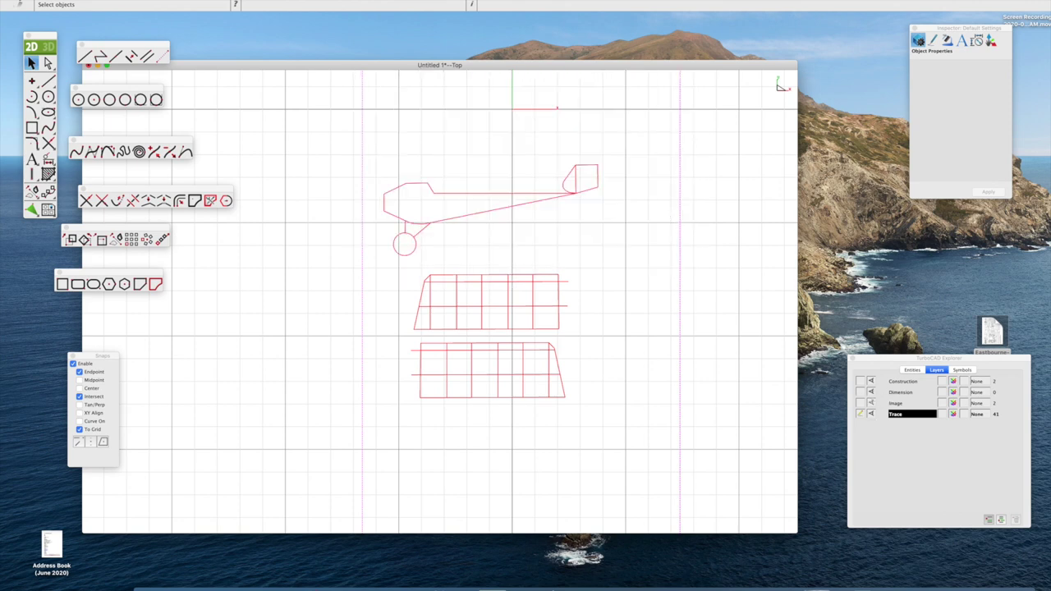
scroll(418, 217, "down", 3)
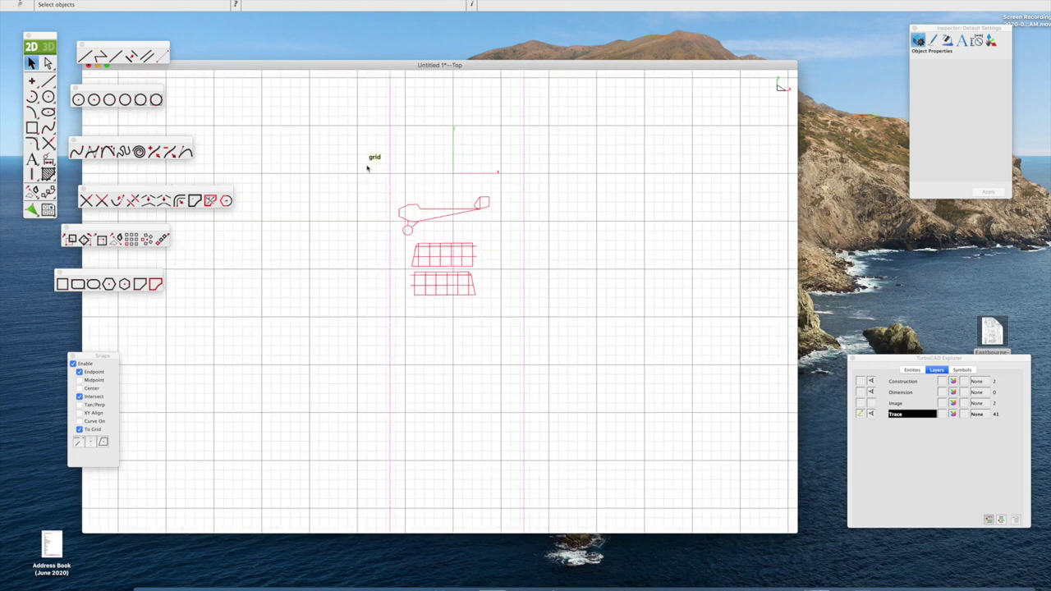
mouse_move(367, 164)
left_mouse_down()
mouse_move(510, 232)
mouse_move(540, 364)
left_mouse_up()
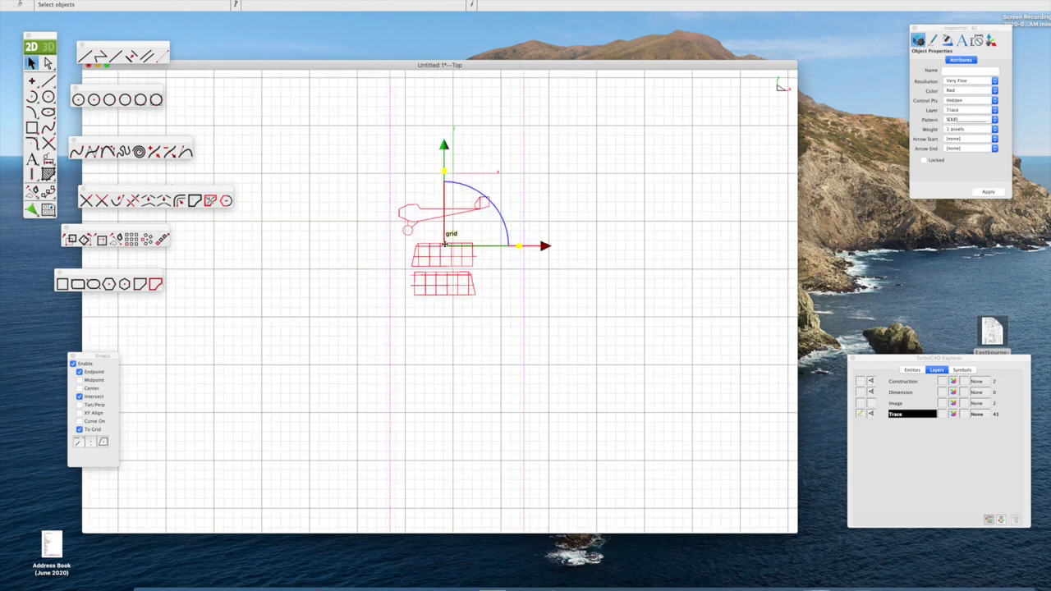
mouse_move(444, 240)
left_mouse_down()
mouse_move(358, 230)
mouse_move(271, 182)
left_mouse_up()
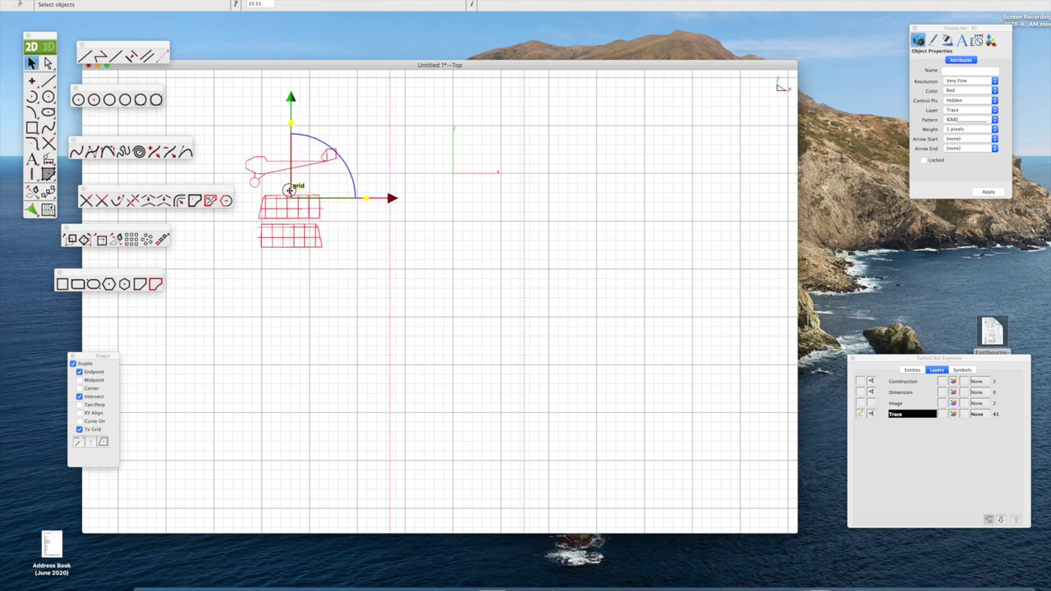
Show the Image layer and move the traced parts 8.0 horizontally to the right, closer to the plan image.
left_click(869, 403)
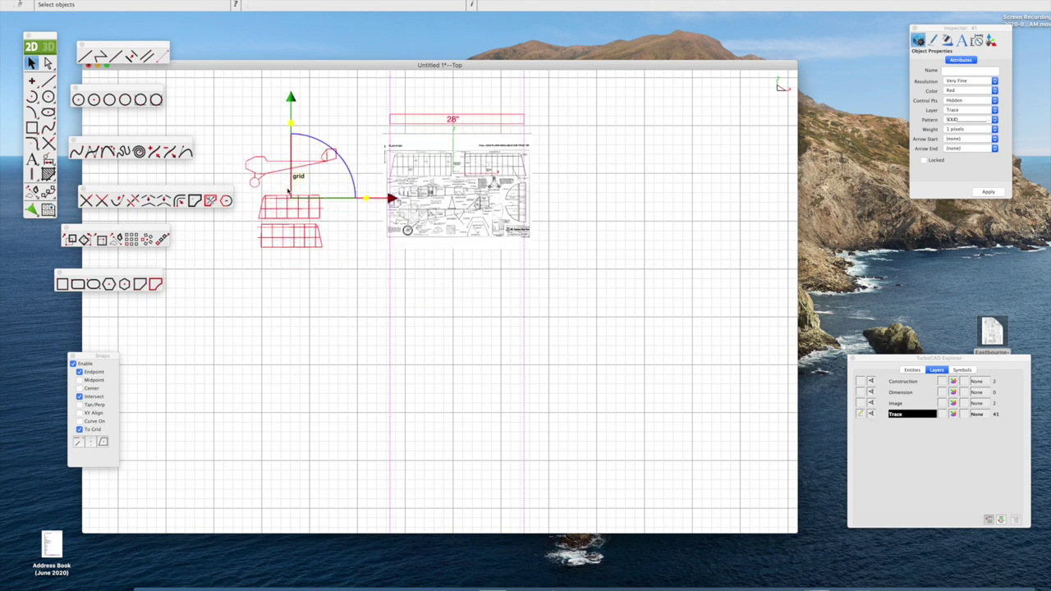
left_click_drag(292, 197, 327, 195)
left_click(357, 326)
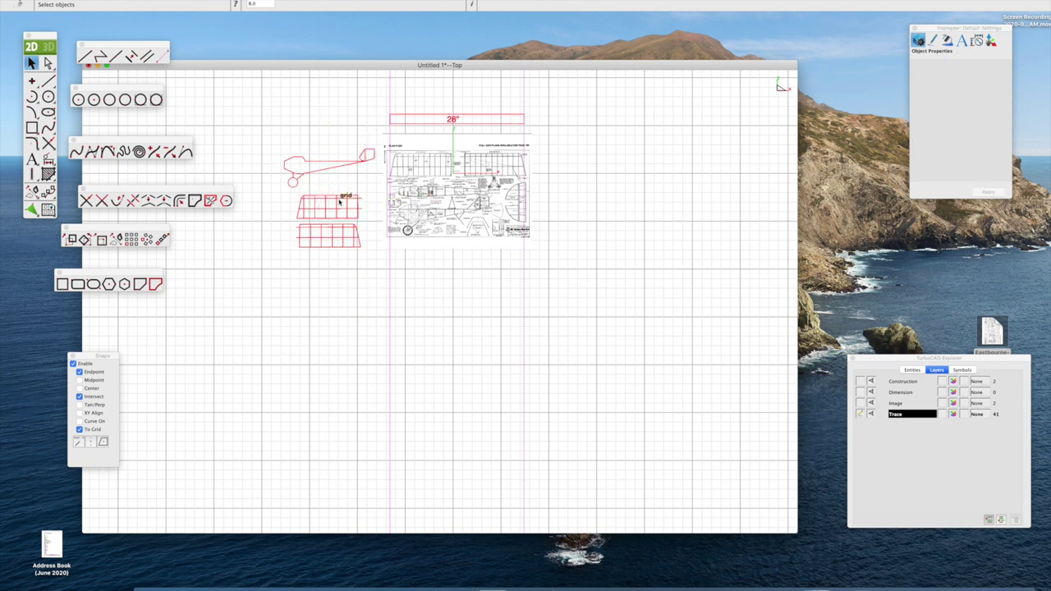
scroll(406, 228, "up", 5)
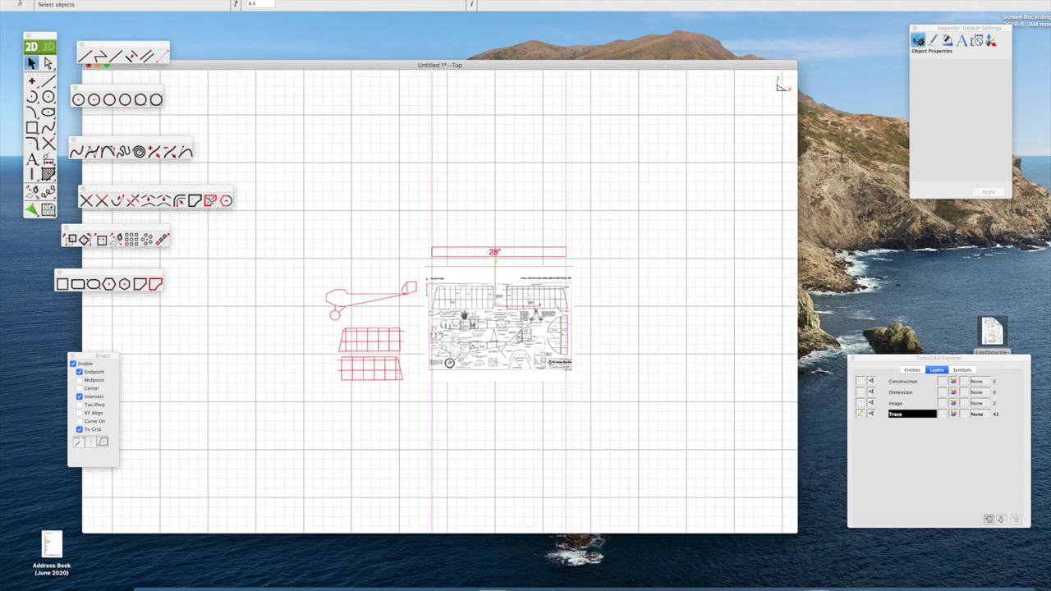